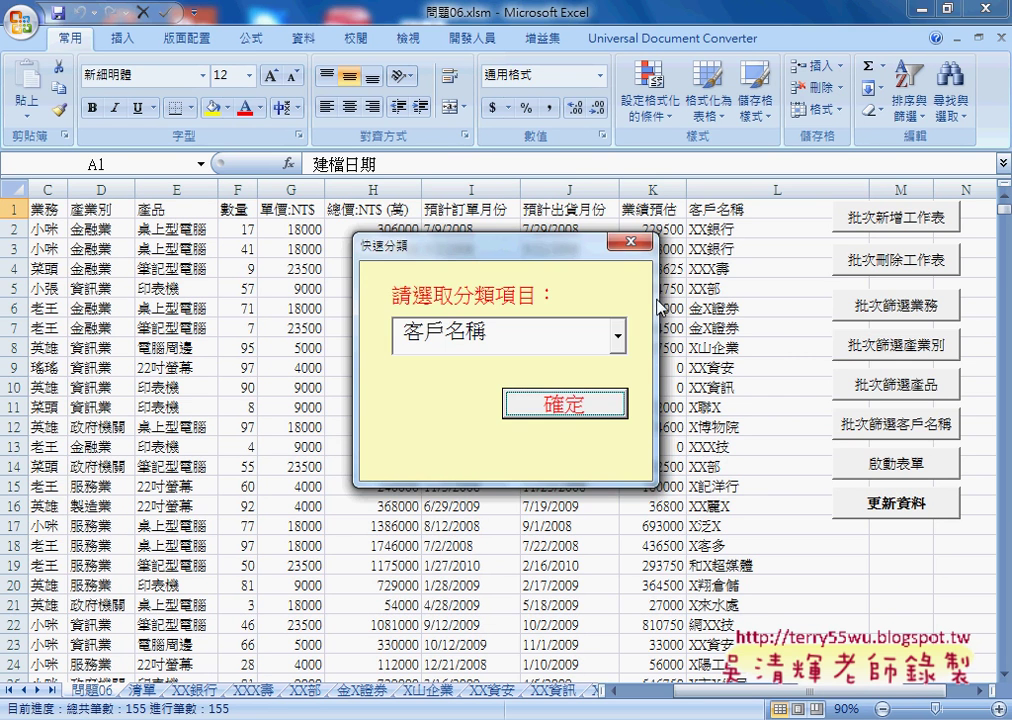
Test-launch the 快速分類 form, check its category list, and close it with Esc.
key(Return)
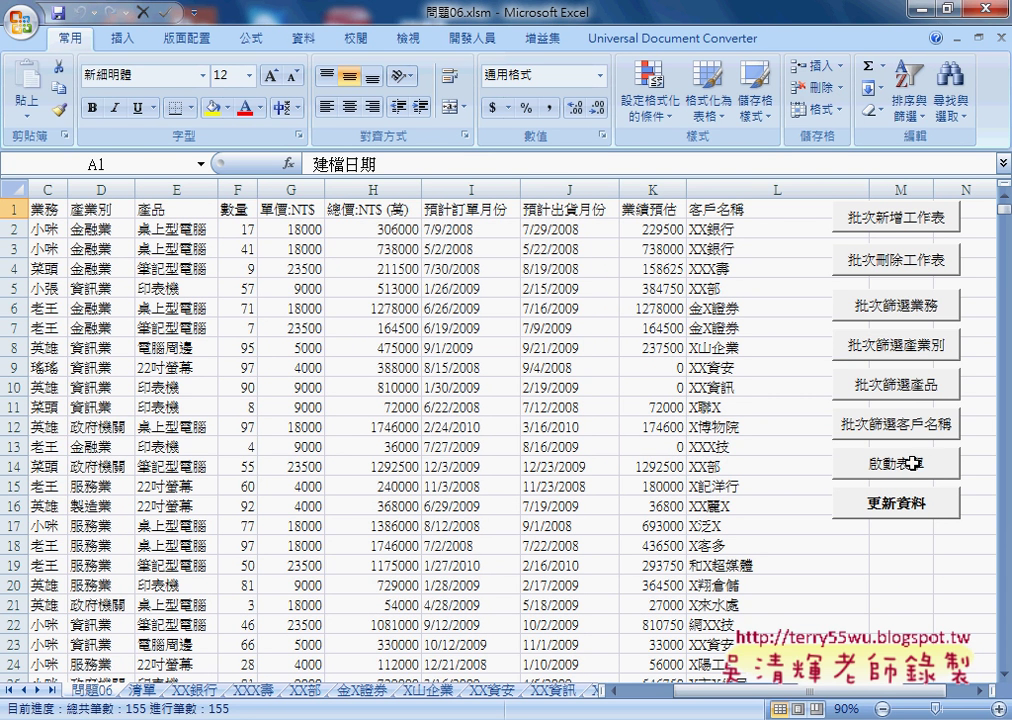
click(864, 465)
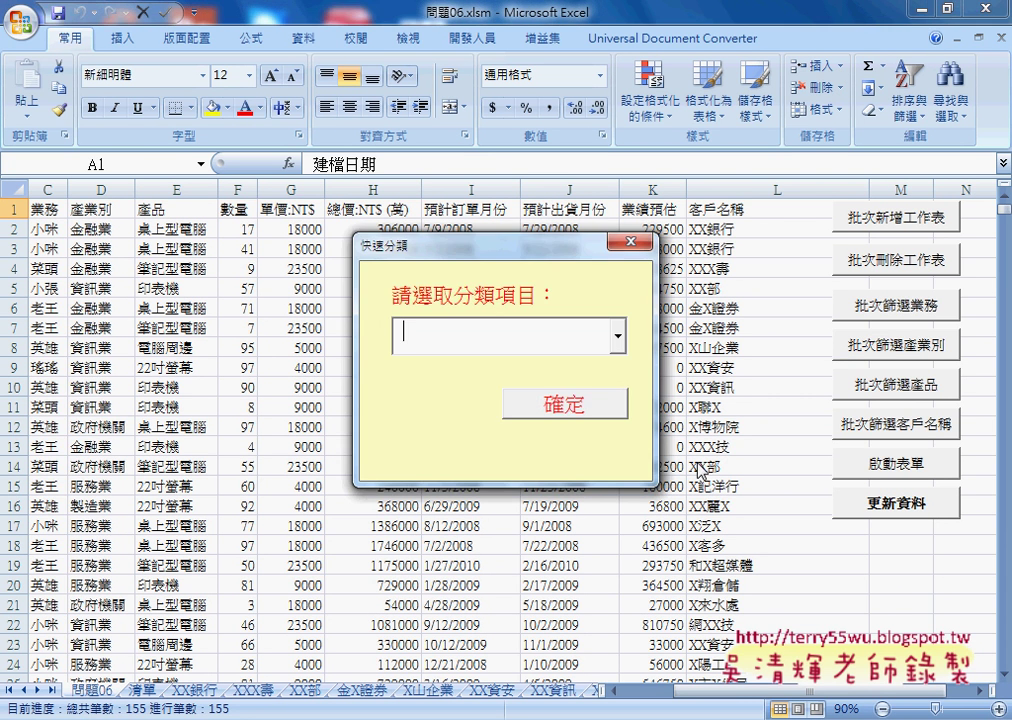
click(618, 340)
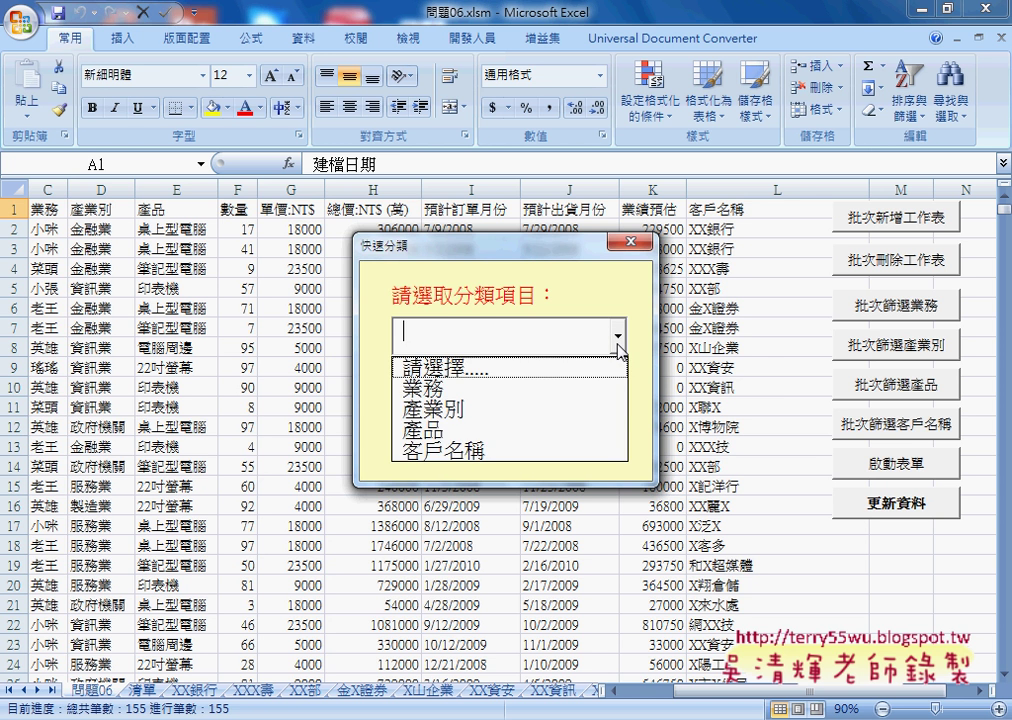
key(Escape)
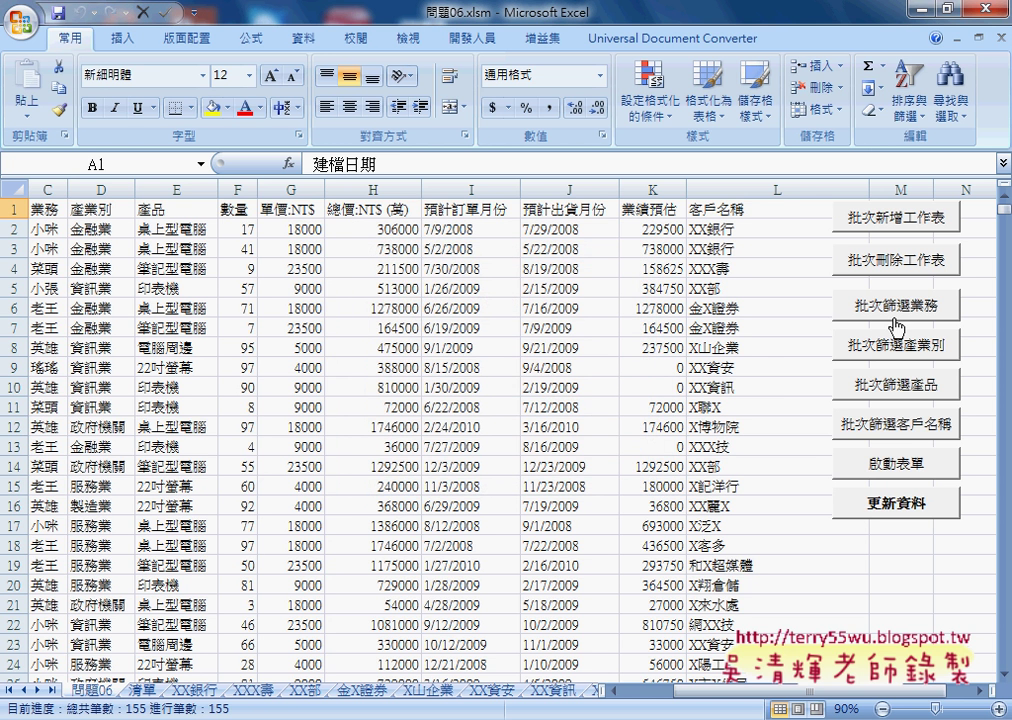
Open the 批次篩選業務 button's macro code through Assign Macro > Edit.
right_click(888, 310)
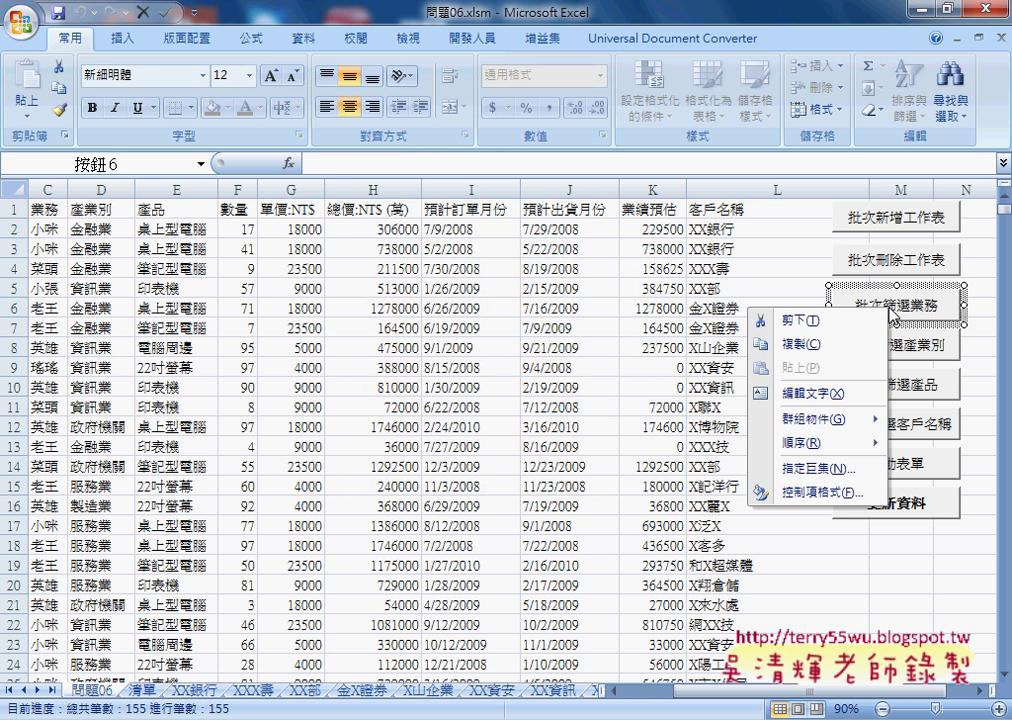
click(818, 468)
click(946, 343)
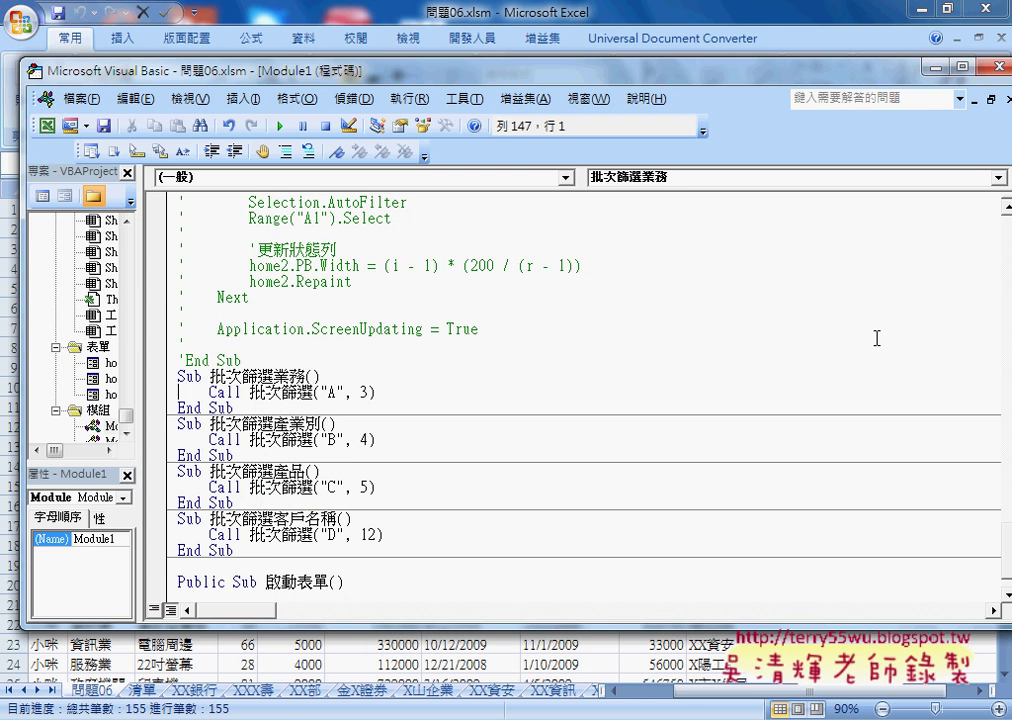
scroll(567, 358, up, 1)
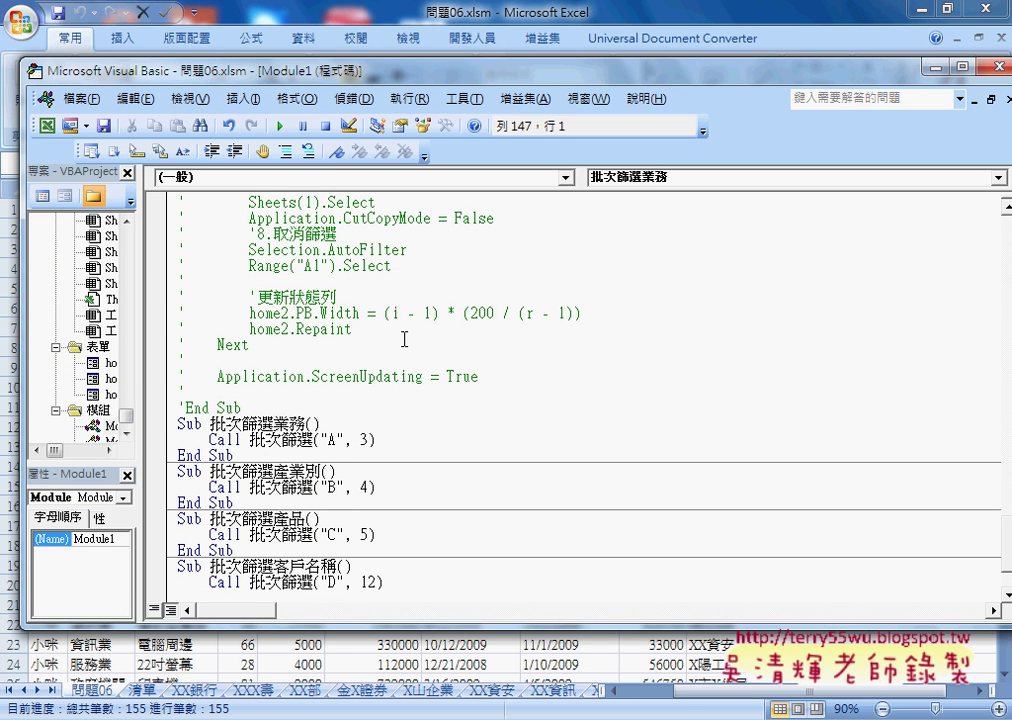
scroll(300, 390, up, 3)
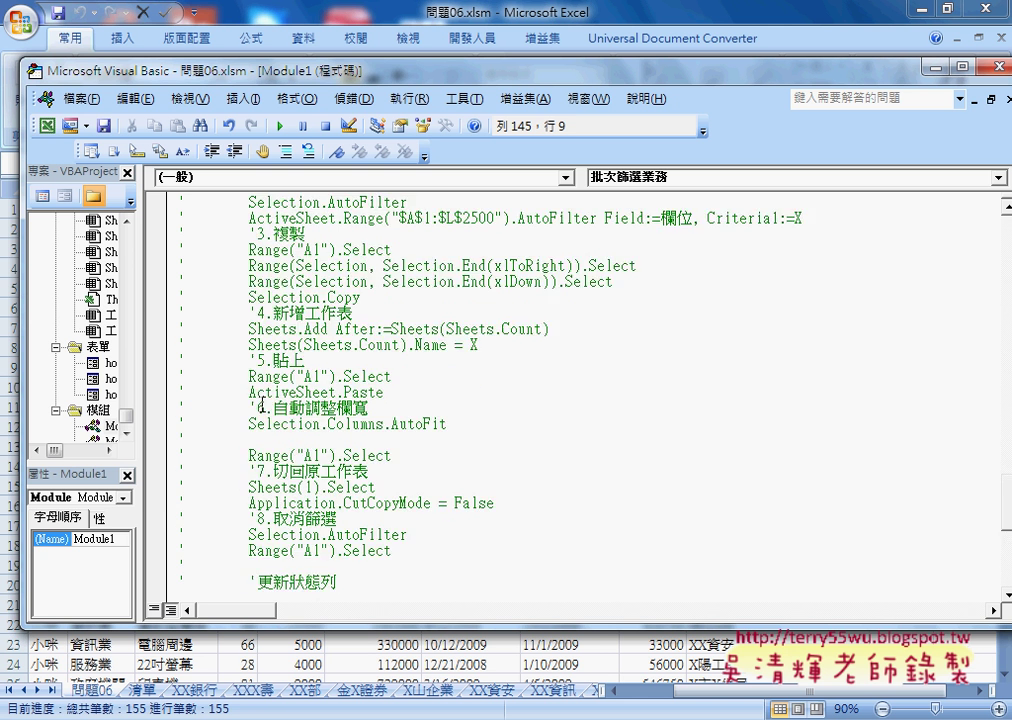
scroll(290, 370, up, 2)
scroll(257, 336, up, 6)
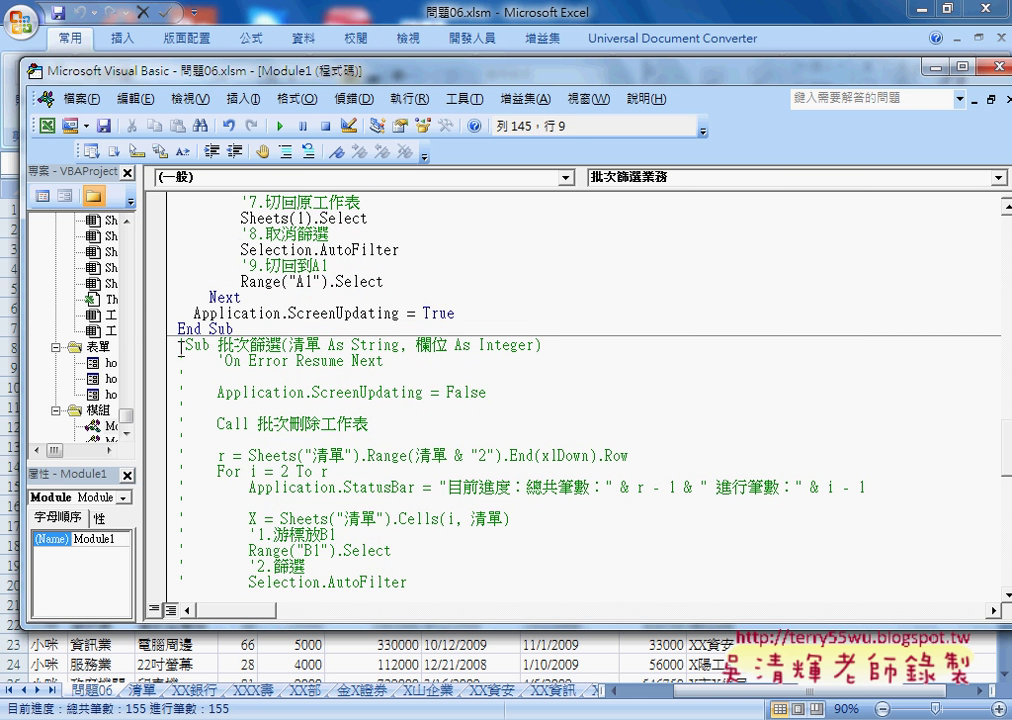
Uncomment the commented-out 批次篩選 procedure in Module1.
shift+click(178, 345)
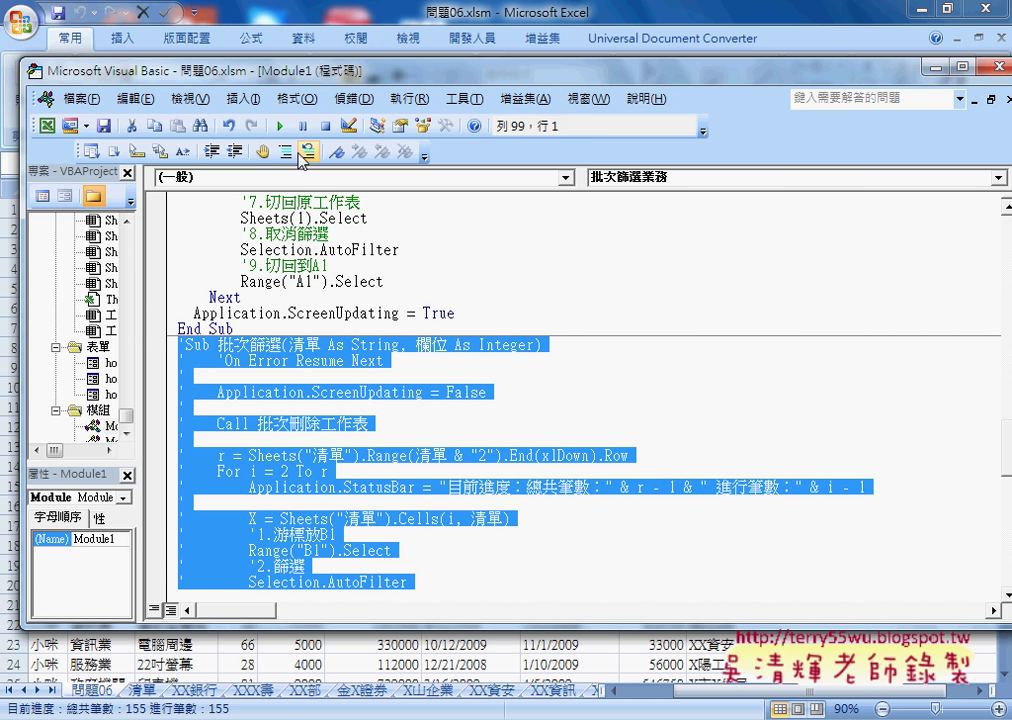
click(309, 155)
click(240, 328)
scroll(250, 330, up, 4)
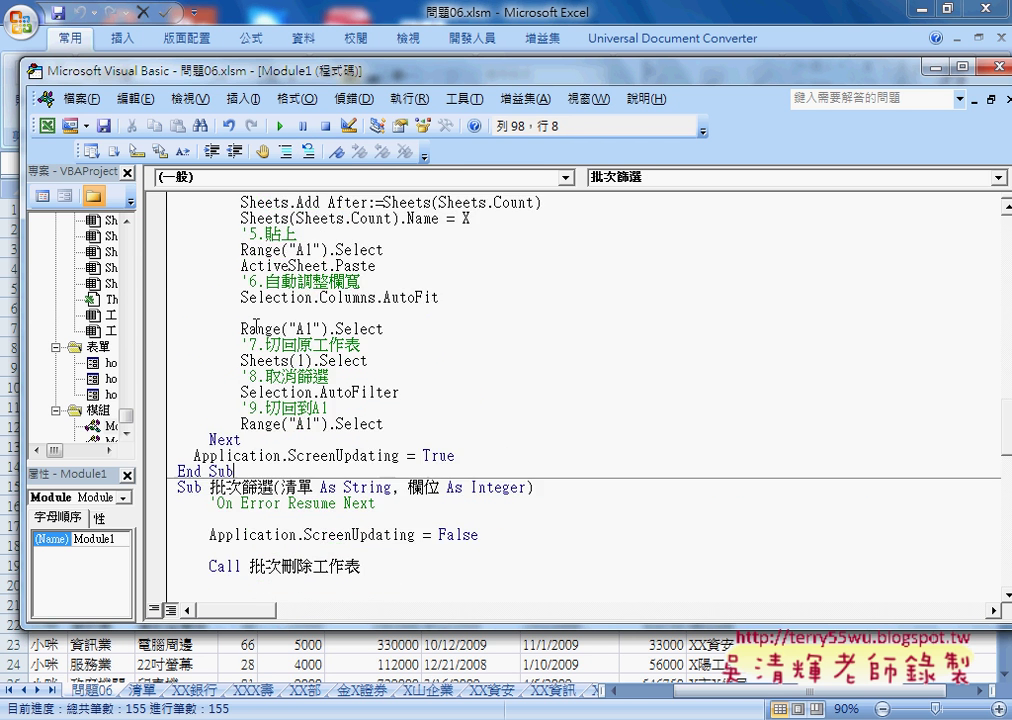
scroll(253, 328, down, 9)
scroll(253, 328, up, 6)
scroll(220, 380, up, 1)
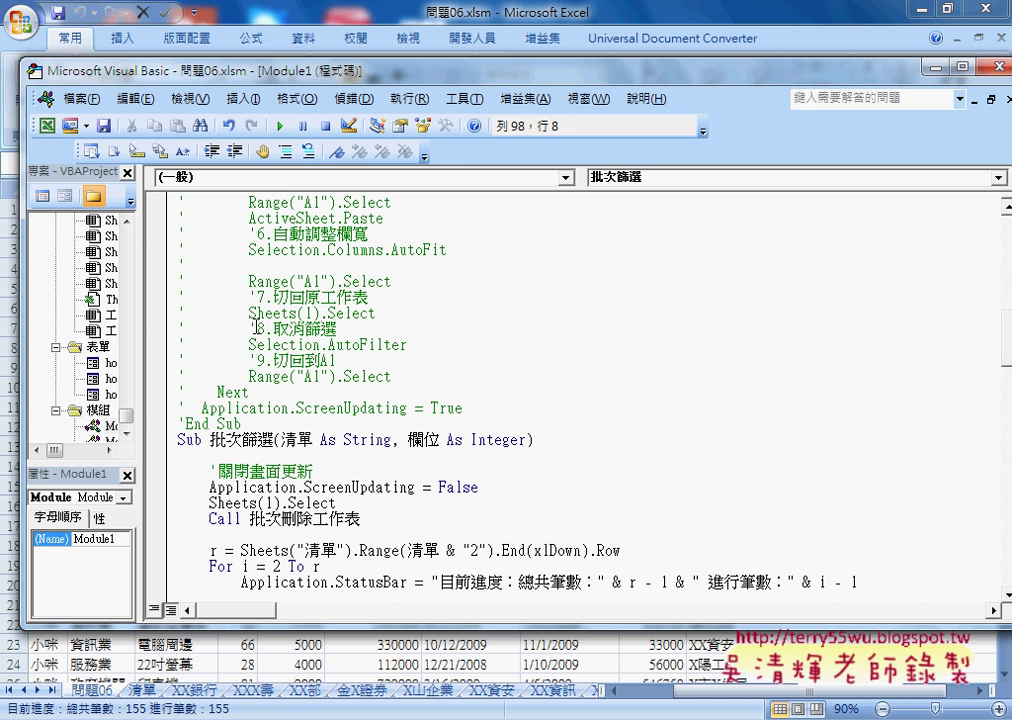
Comment out the other version of the 批次篩選 procedure.
shift+click(180, 438)
click(285, 152)
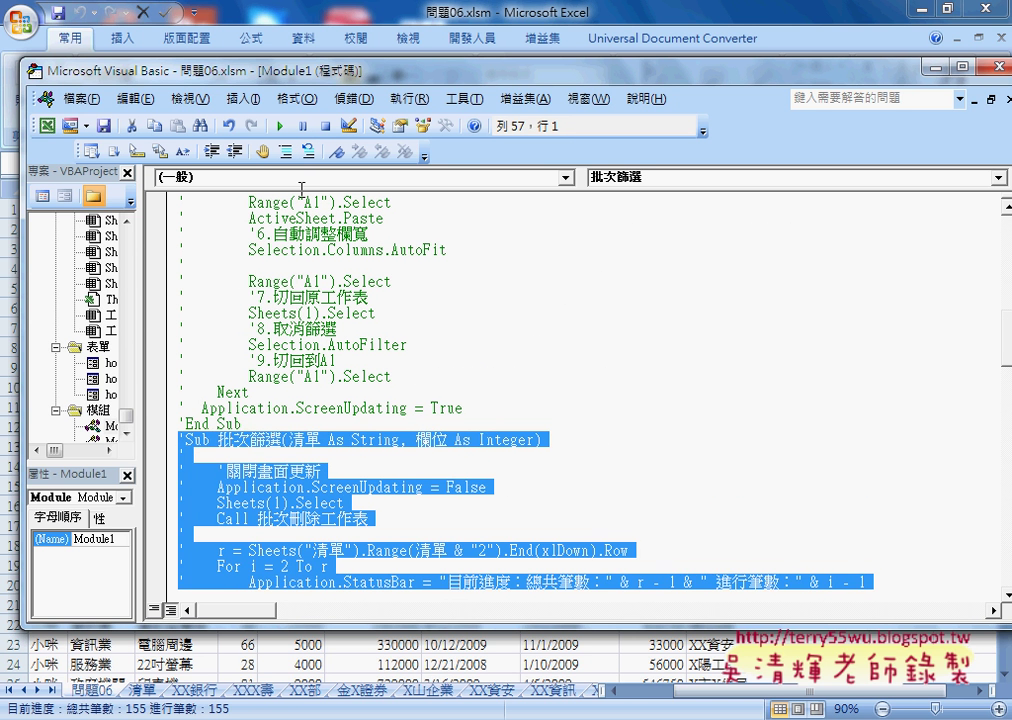
scroll(396, 362, down, 4)
scroll(396, 362, down, 3)
click(997, 66)
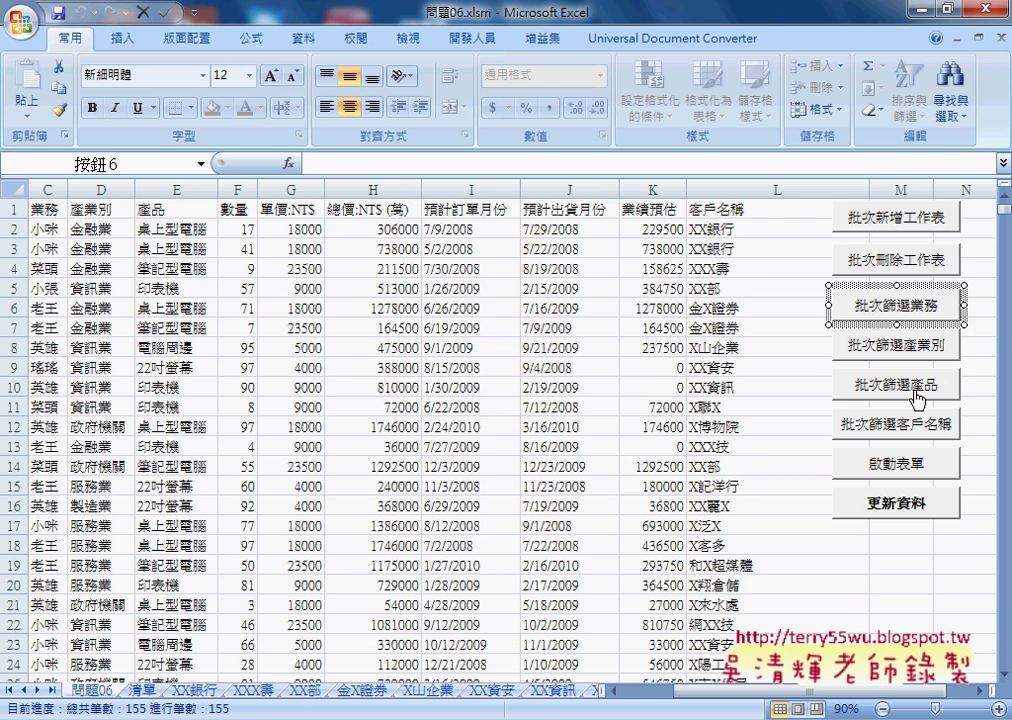
click(878, 586)
click(901, 463)
click(617, 336)
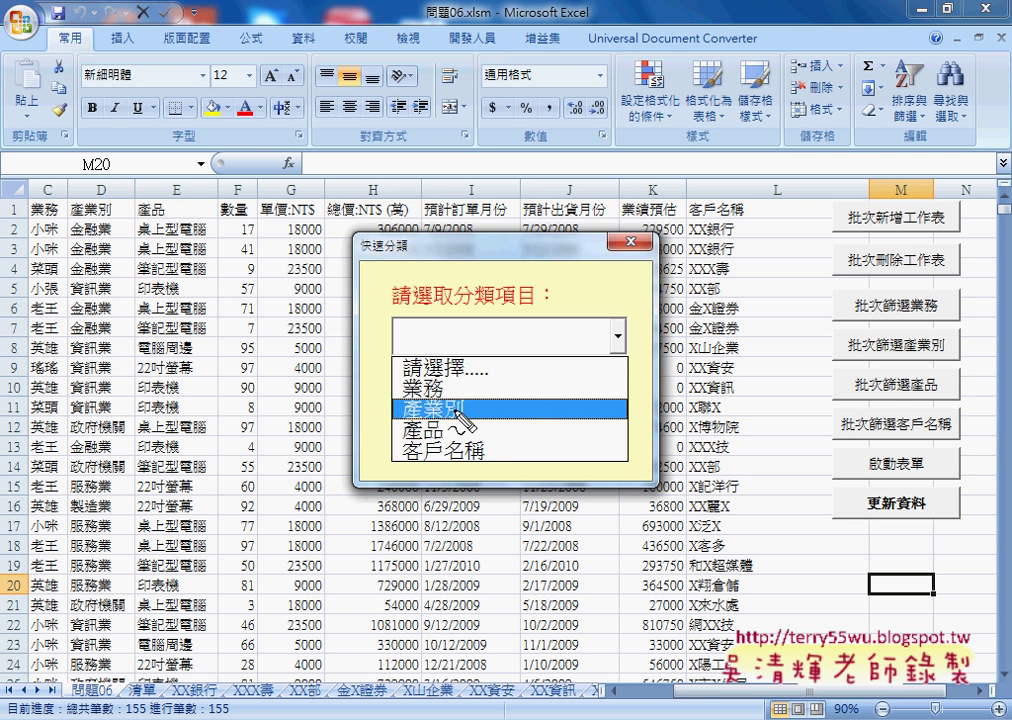
mouse_move(440, 372)
mouse_down()
mouse_move(472, 398)
mouse_move(462, 477)
mouse_up()
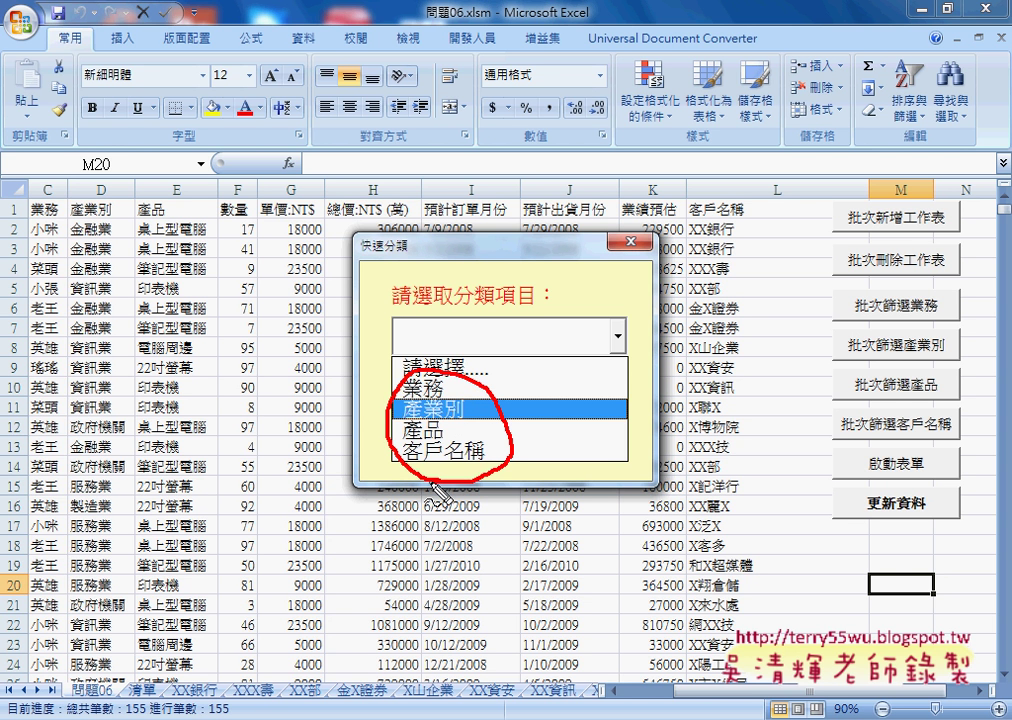
drag(120, 684, 146, 672)
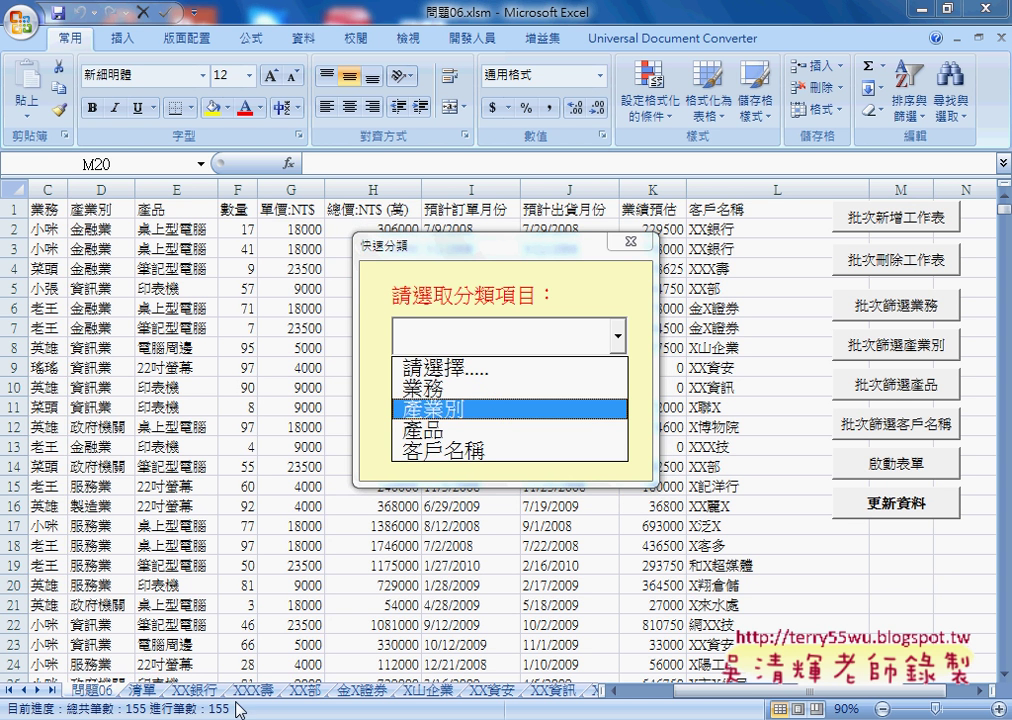
click(460, 367)
click(630, 241)
click(630, 241)
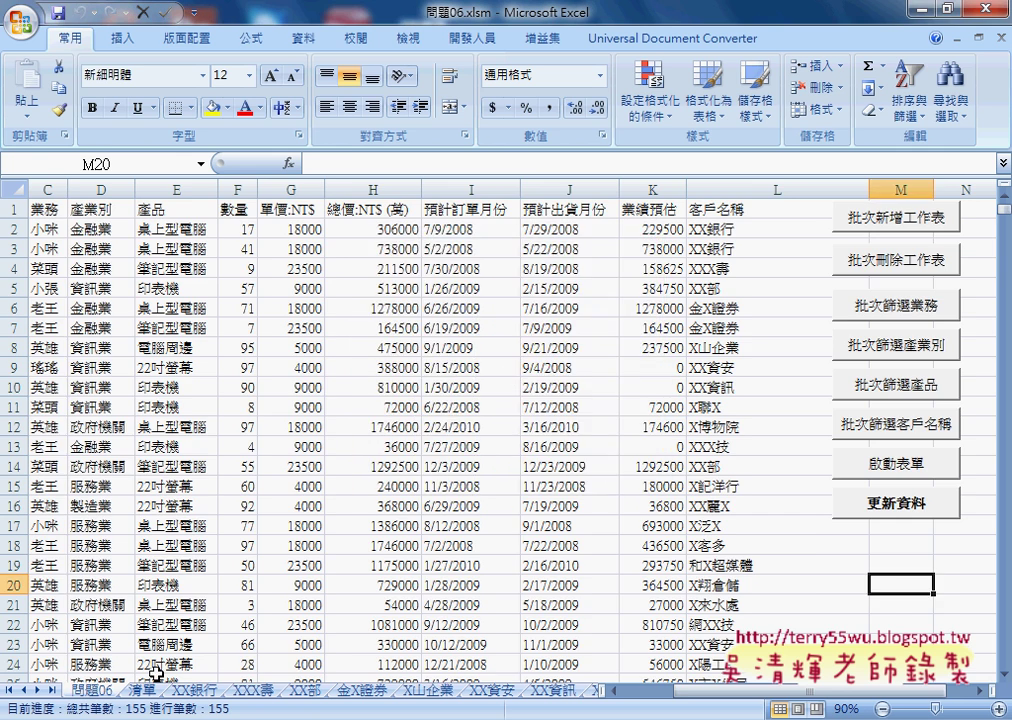
click(142, 690)
Copy the 進度 column B from 問題06 and paste it at 清單!E1.
click(95, 690)
scroll(486, 546, left, 2)
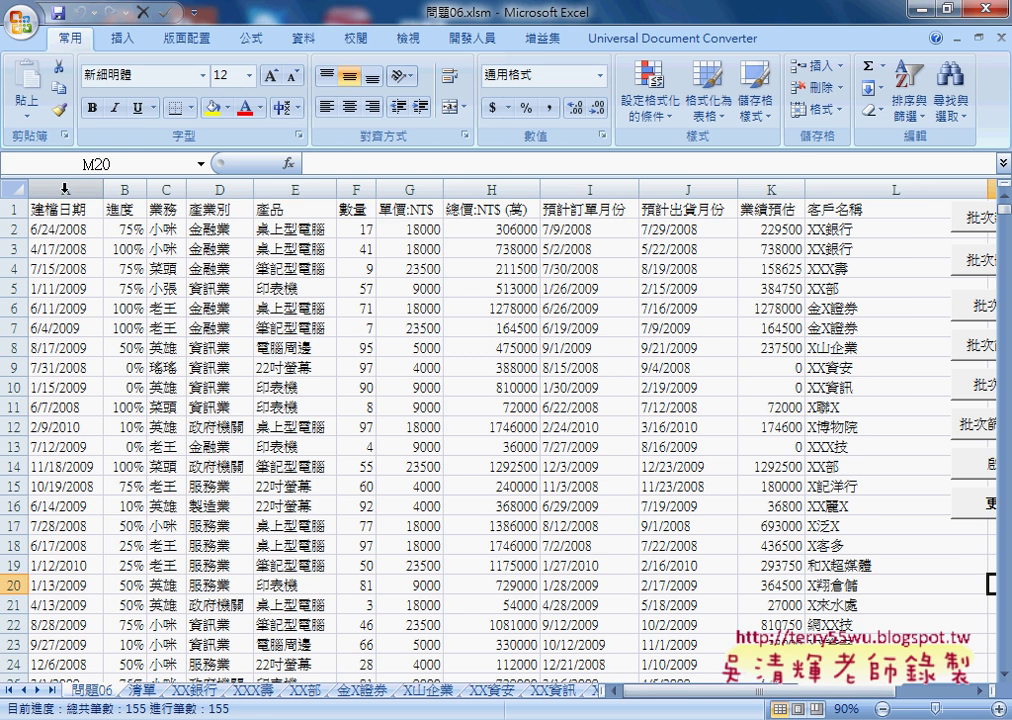
click(123, 188)
right_click(121, 190)
click(180, 288)
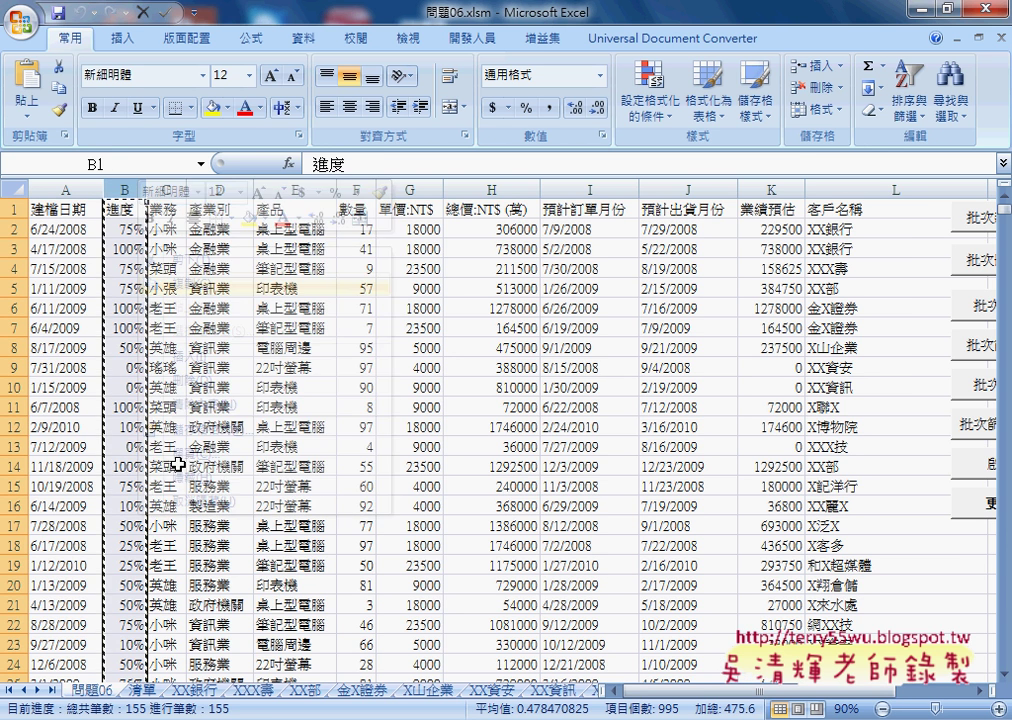
click(142, 690)
click(354, 209)
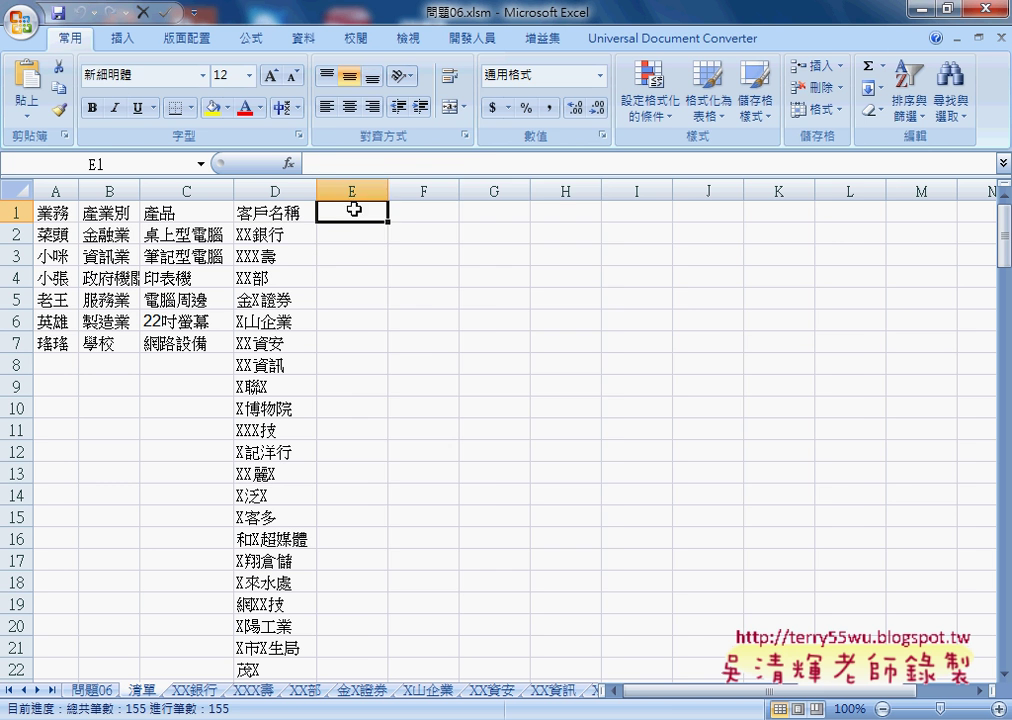
right_click(354, 209)
click(392, 268)
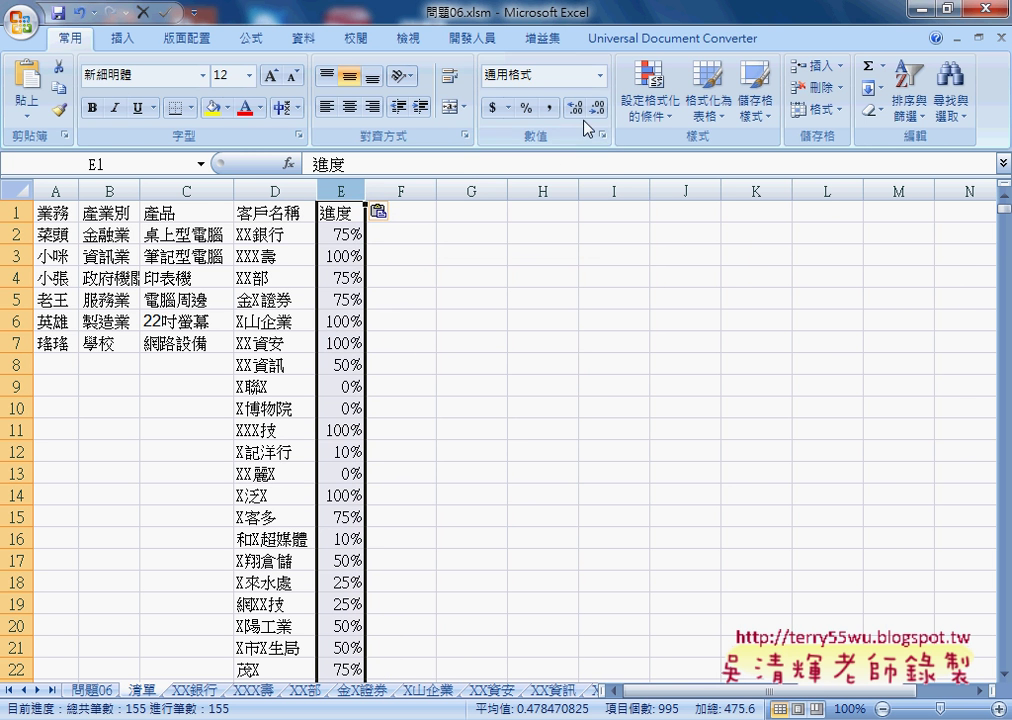
Remove duplicate 進度 values within the current selection, leaving six unique entries in E1:E7.
click(305, 38)
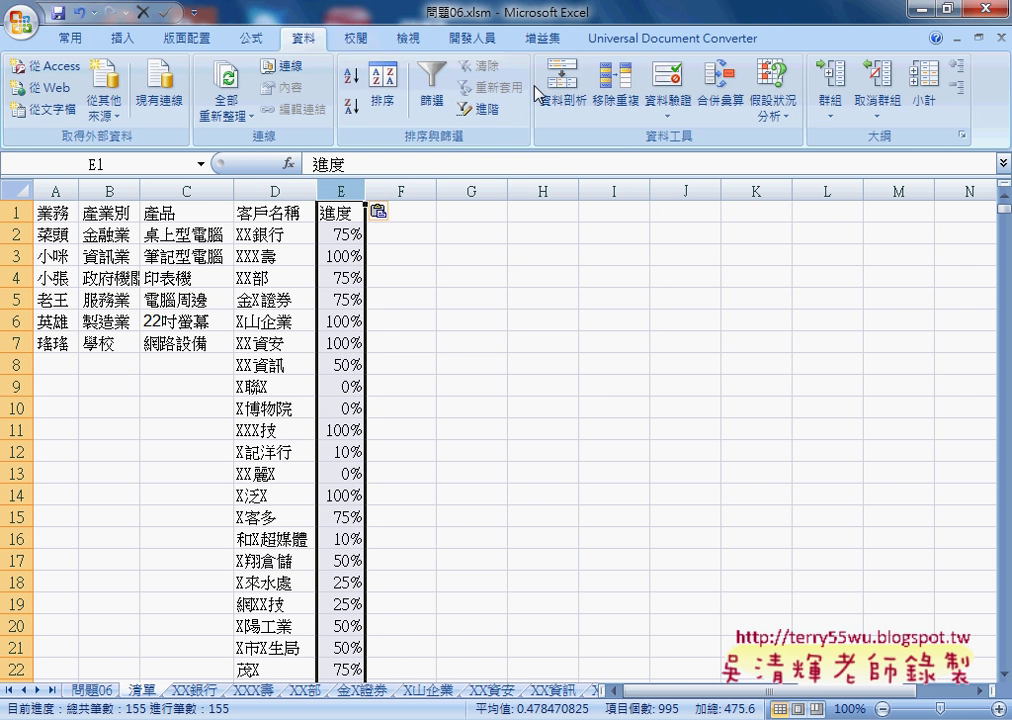
click(615, 92)
click(386, 311)
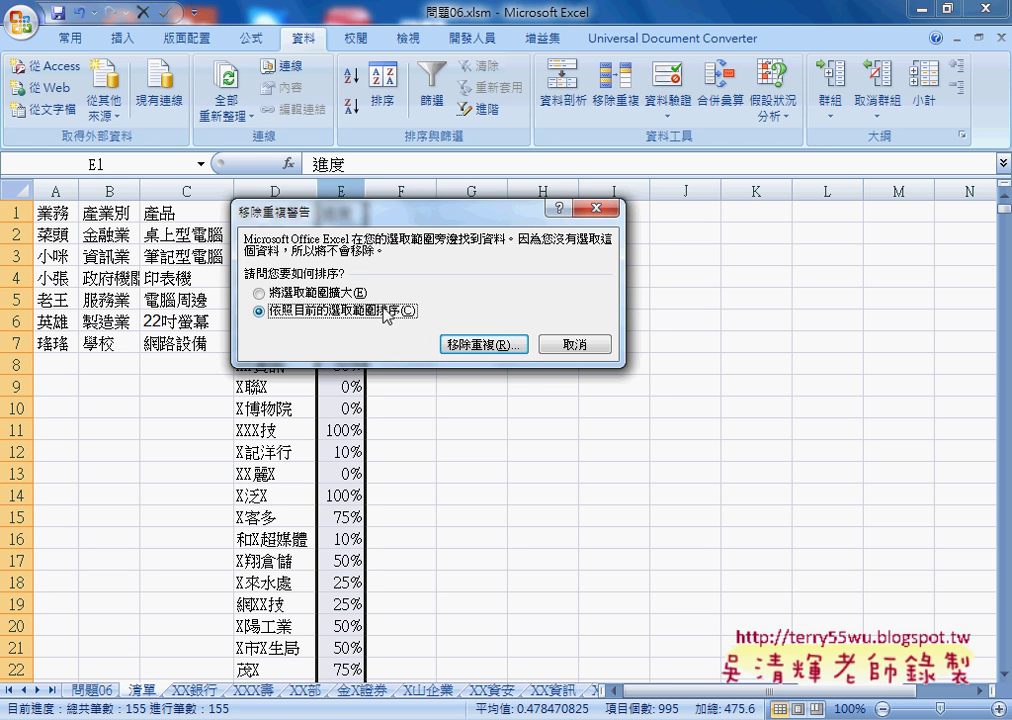
click(485, 346)
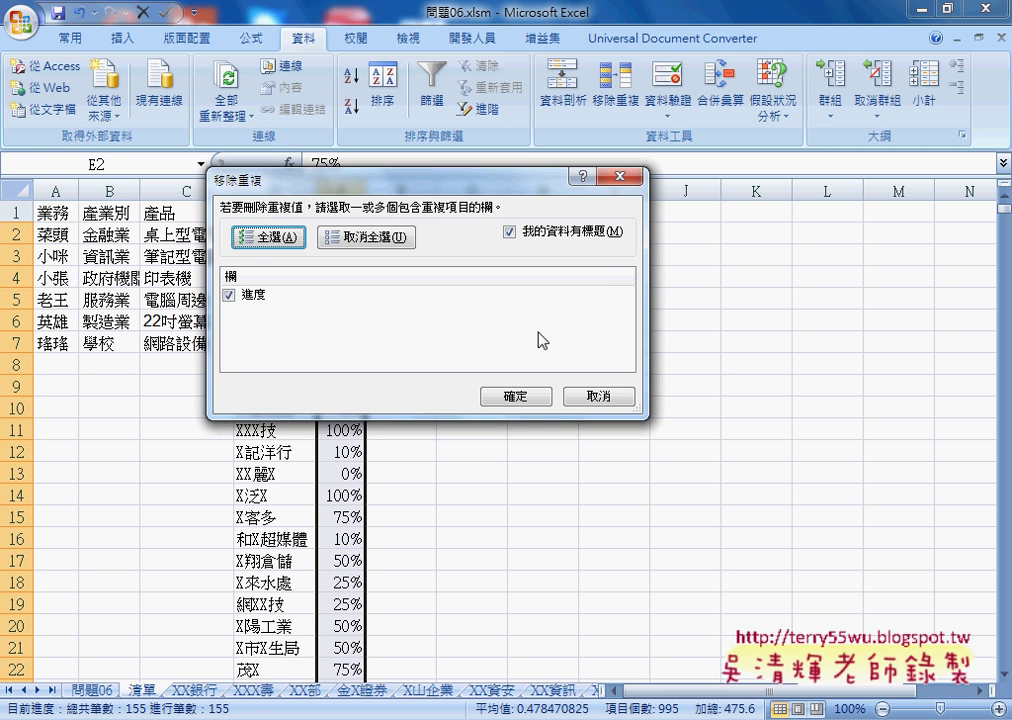
click(533, 396)
click(512, 417)
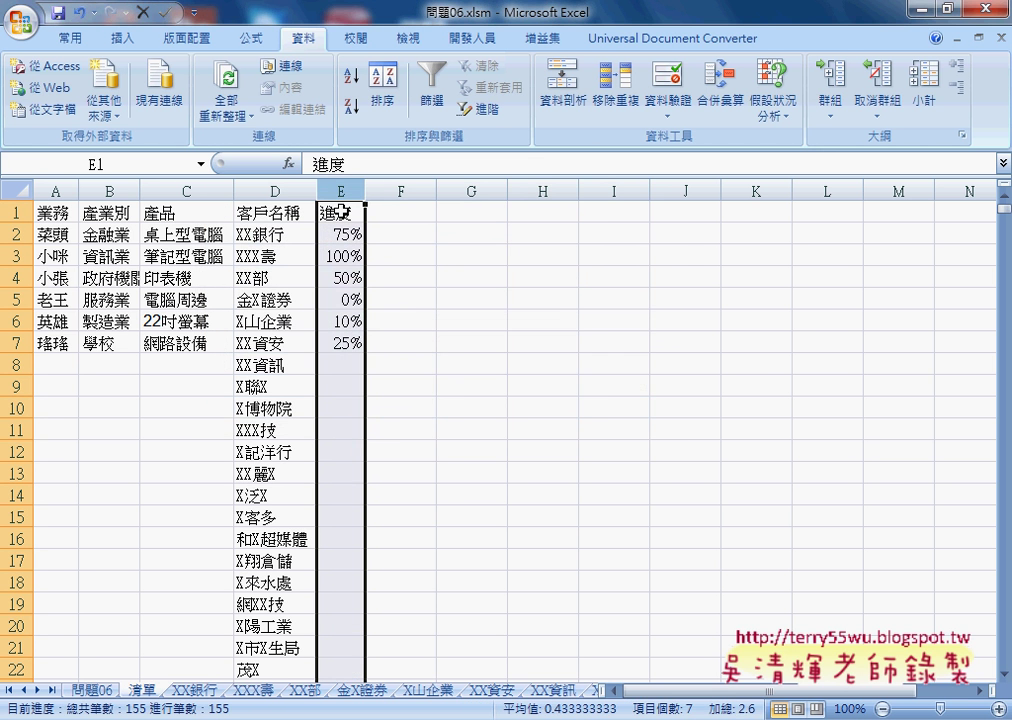
drag(338, 212, 340, 343)
Run the 快速分類 form on 問題06 and split the data by 業務.
click(118, 694)
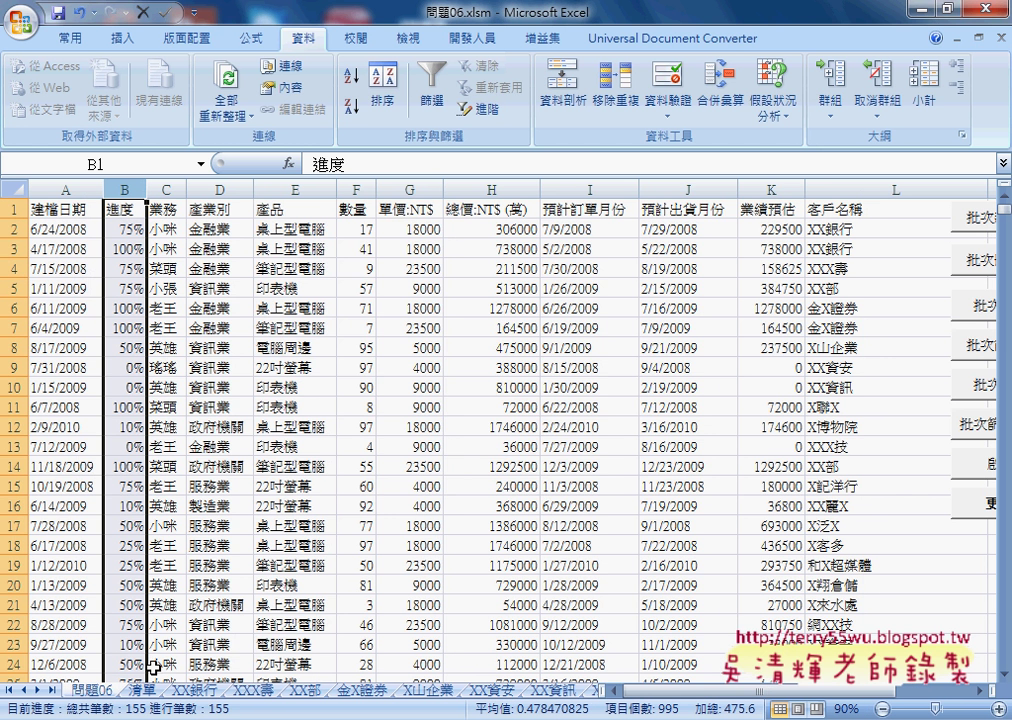
click(990, 474)
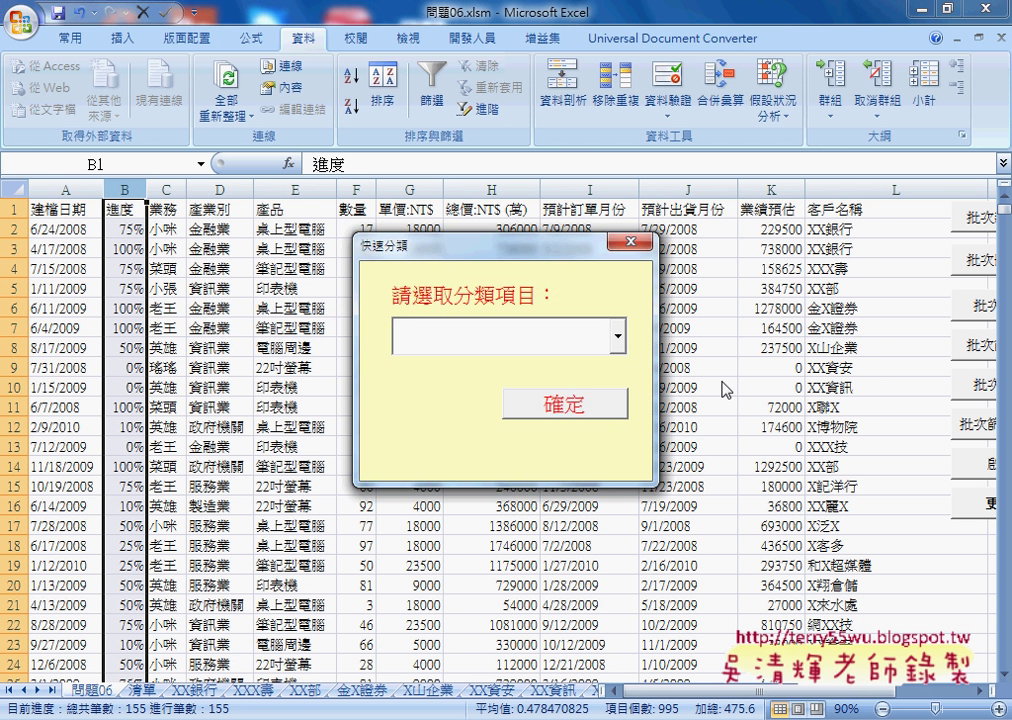
click(618, 340)
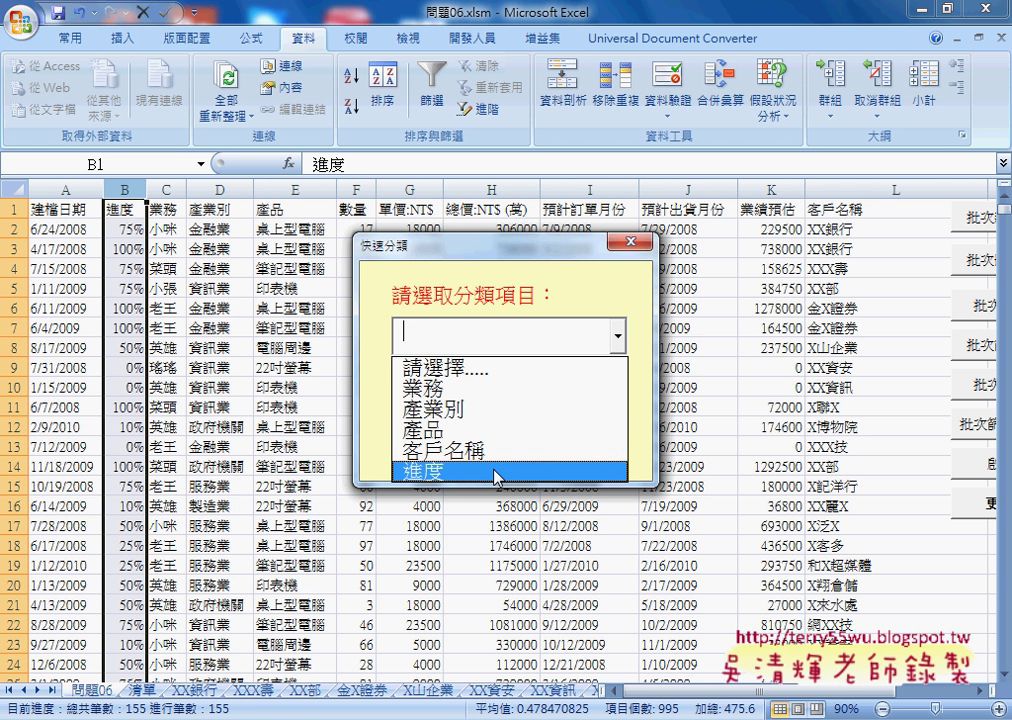
click(497, 392)
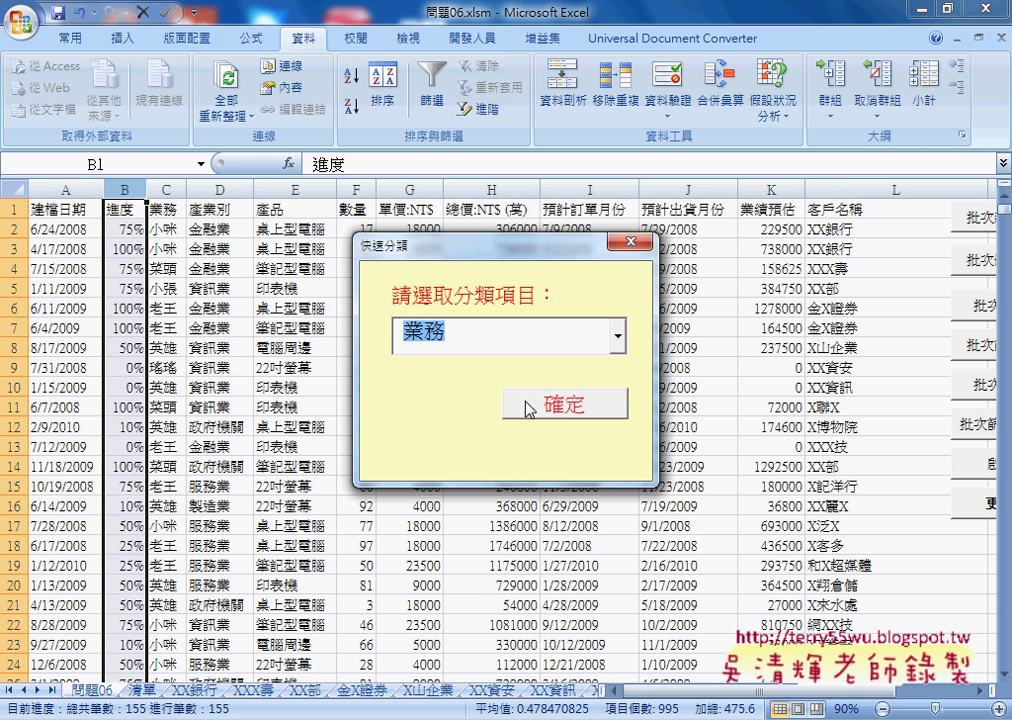
click(558, 410)
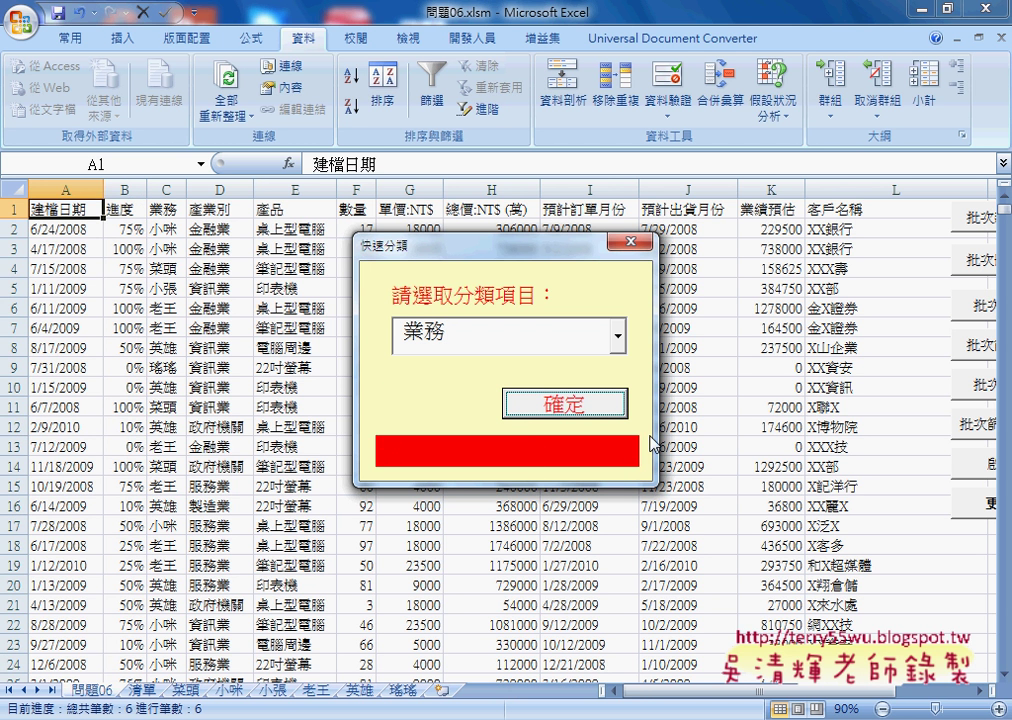
Split the data by 產業別 into industry sheets, then reselect 業務 in the form.
click(618, 337)
click(580, 410)
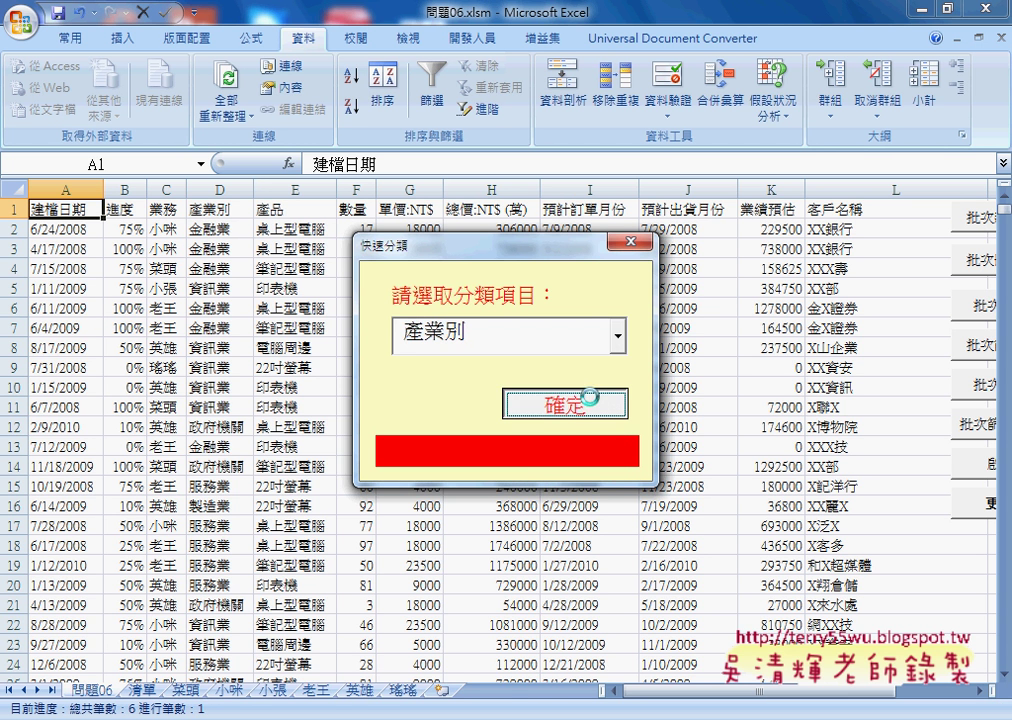
click(540, 405)
click(618, 337)
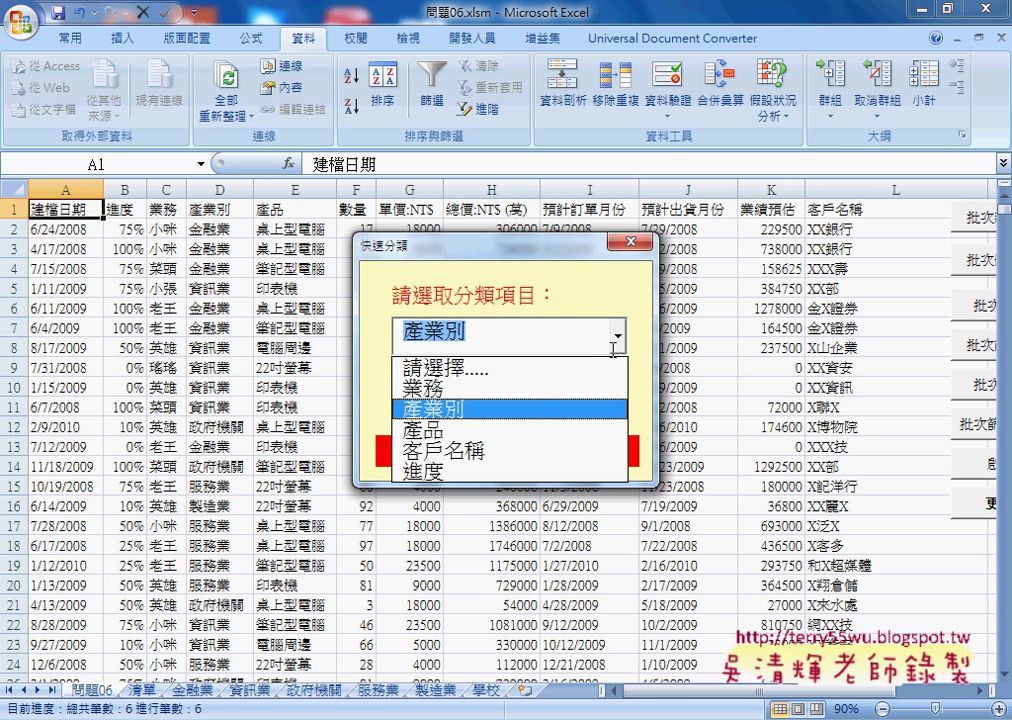
click(526, 392)
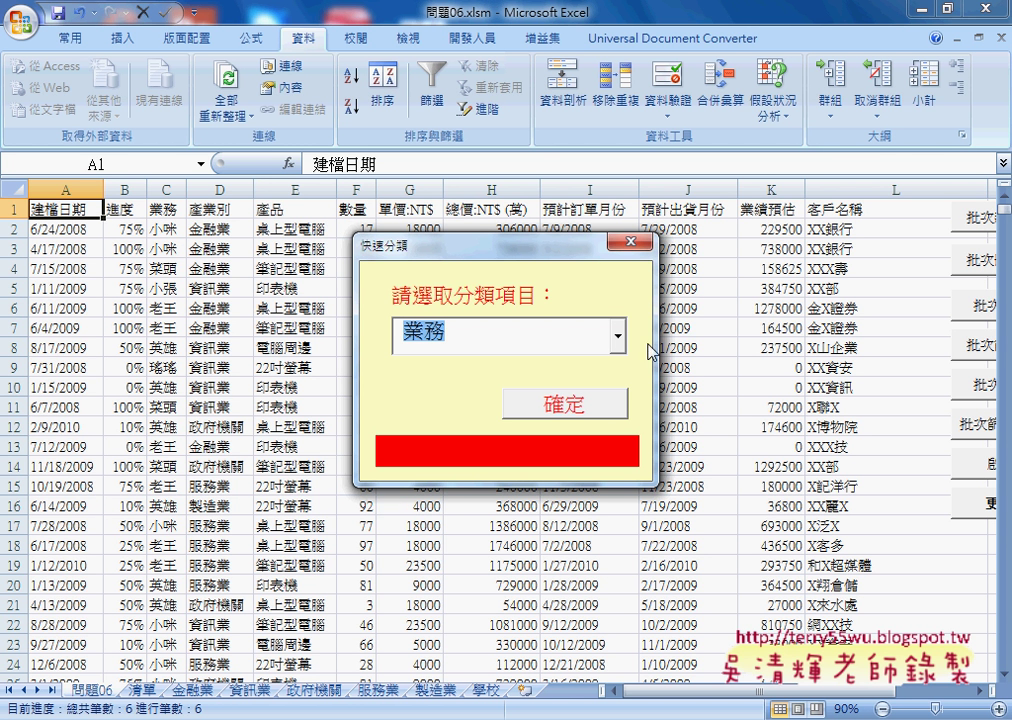
Open the home form in design view in the Visual Basic editor, then bring Chrome forward.
click(631, 243)
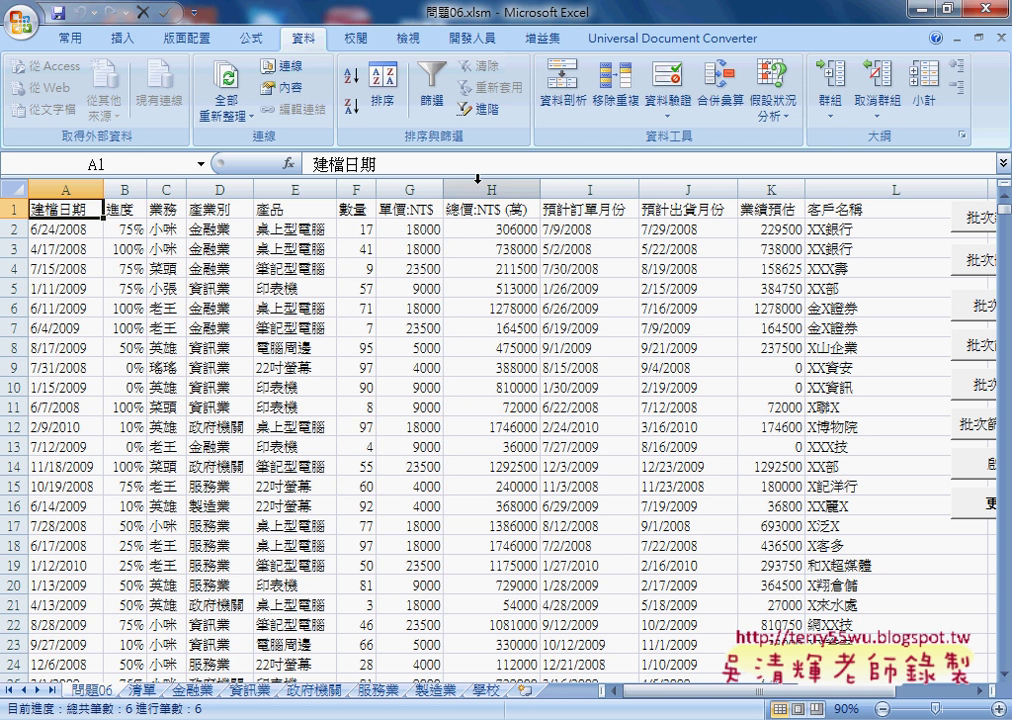
click(472, 38)
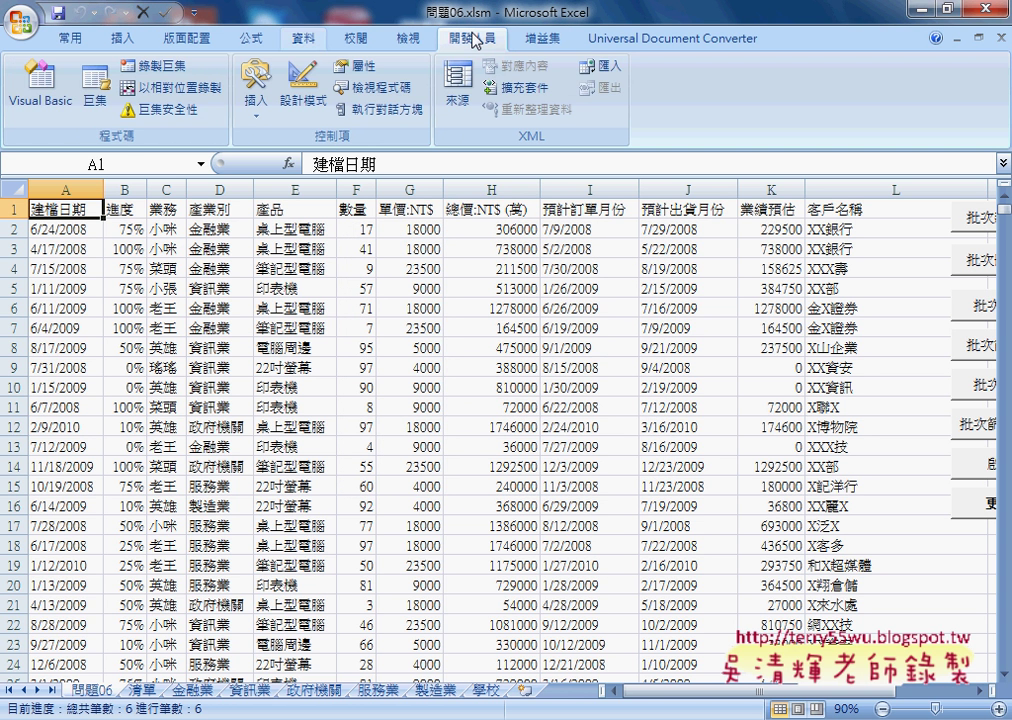
click(38, 103)
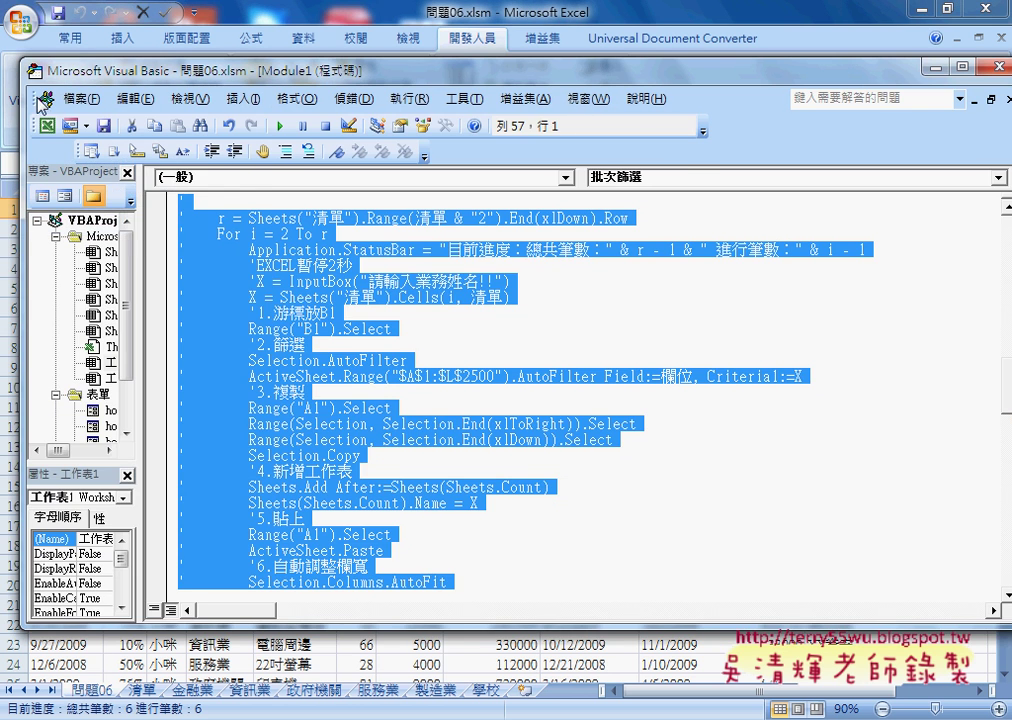
mouse_move(140, 289)
mouse_down()
mouse_move(226, 320)
mouse_move(226, 365)
mouse_up()
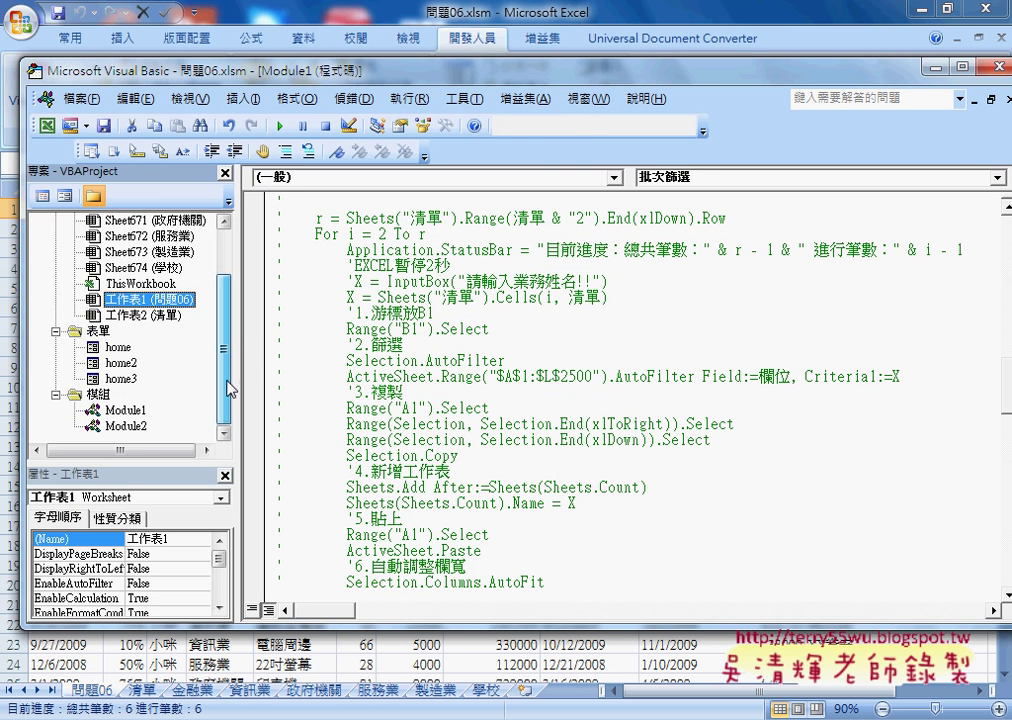
click(110, 347)
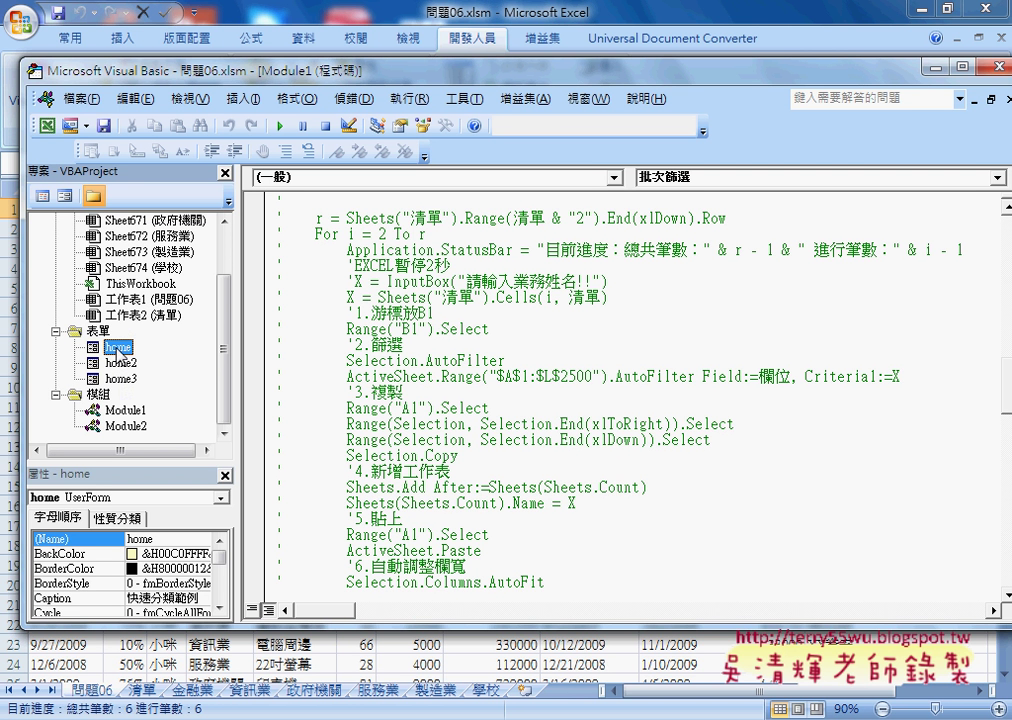
double_click(118, 348)
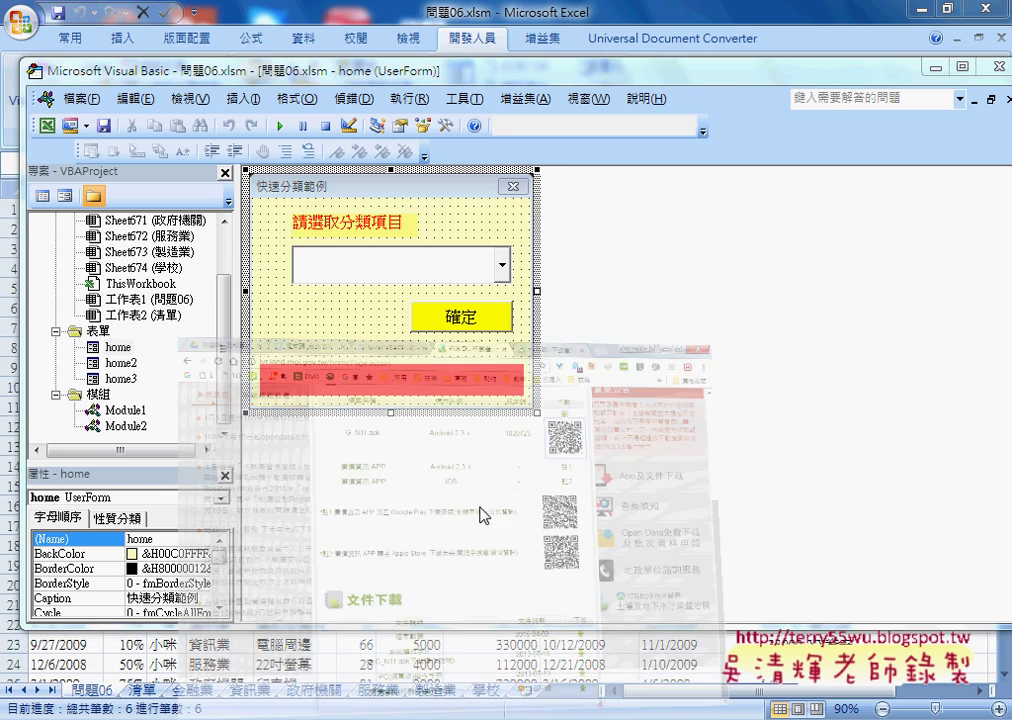
click(478, 522)
Reload the notes tab and open the 程式碼 document from Drive folder 01_批次查詢.
click(215, 14)
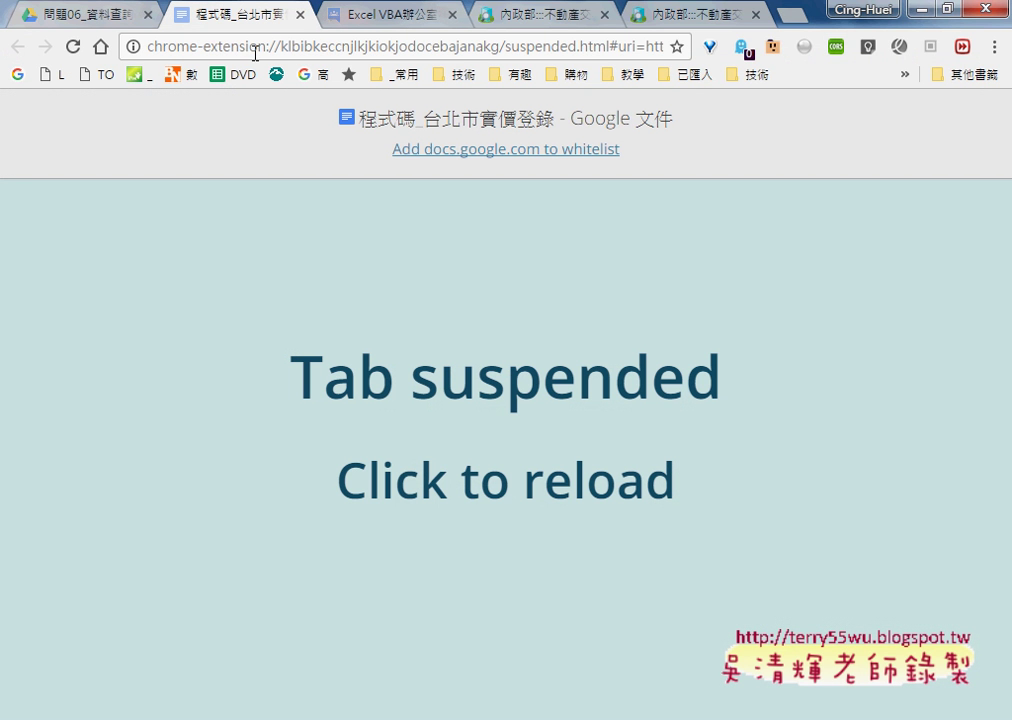
click(600, 500)
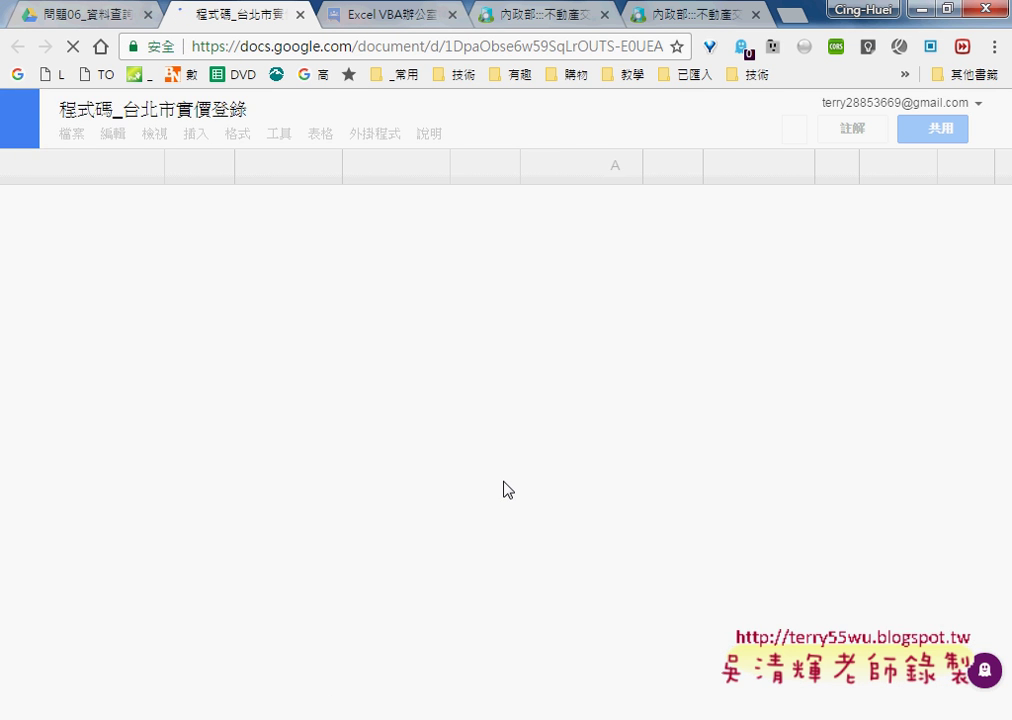
click(95, 15)
double_click(320, 244)
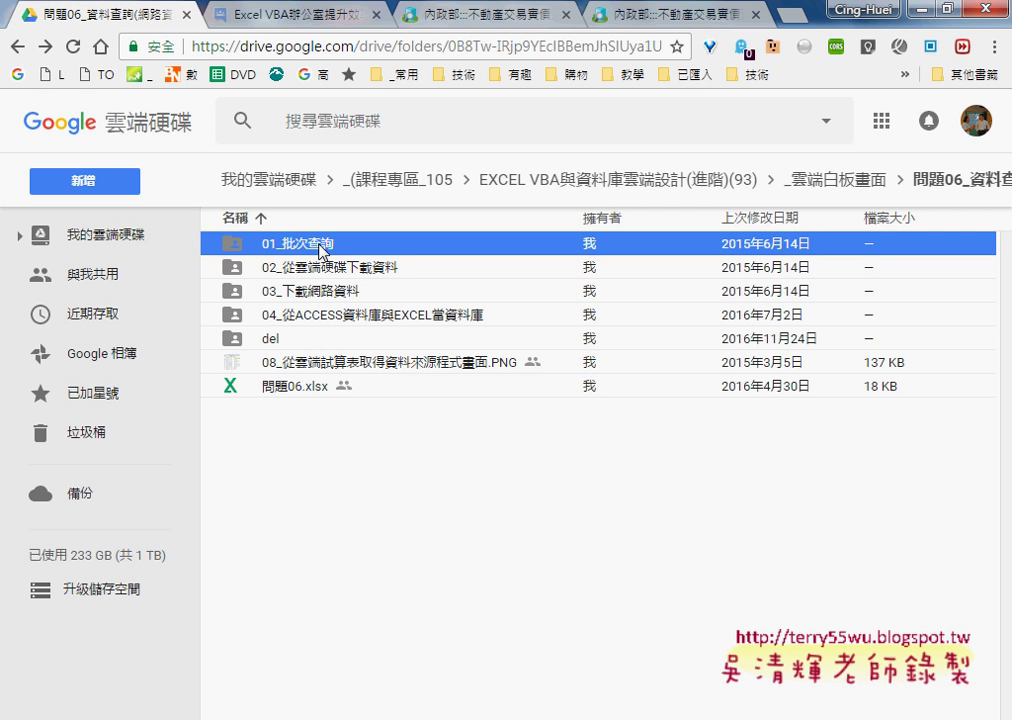
double_click(287, 300)
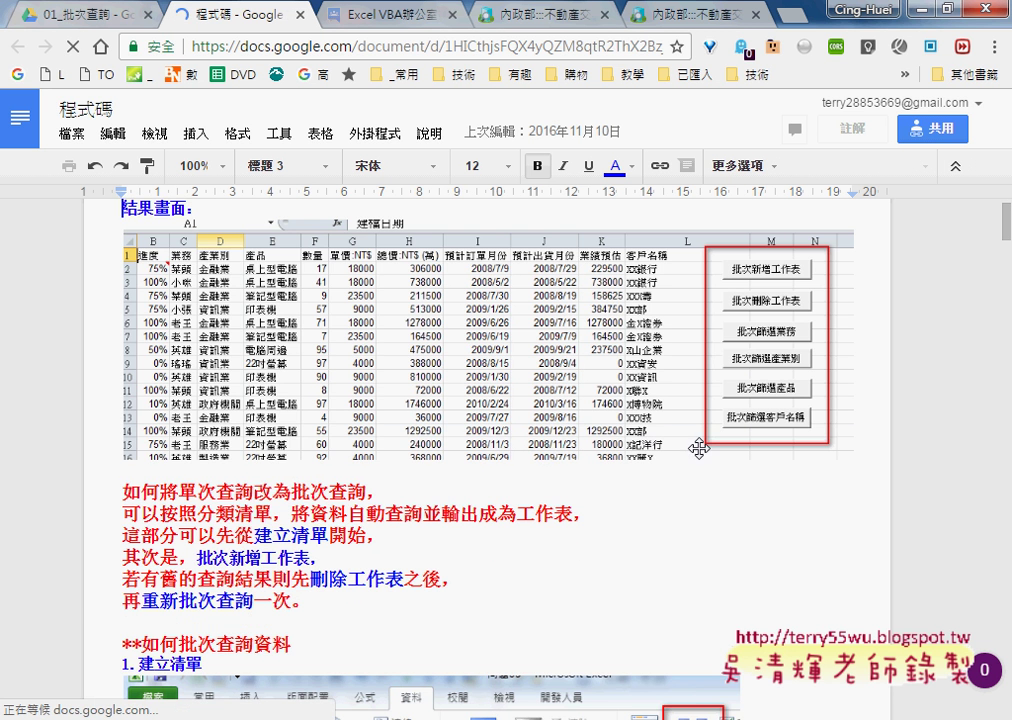
Scroll down to the 表單設計 section and select its heading.
scroll(553, 355, down, 5)
scroll(503, 467, down, 2)
scroll(587, 480, down, 3)
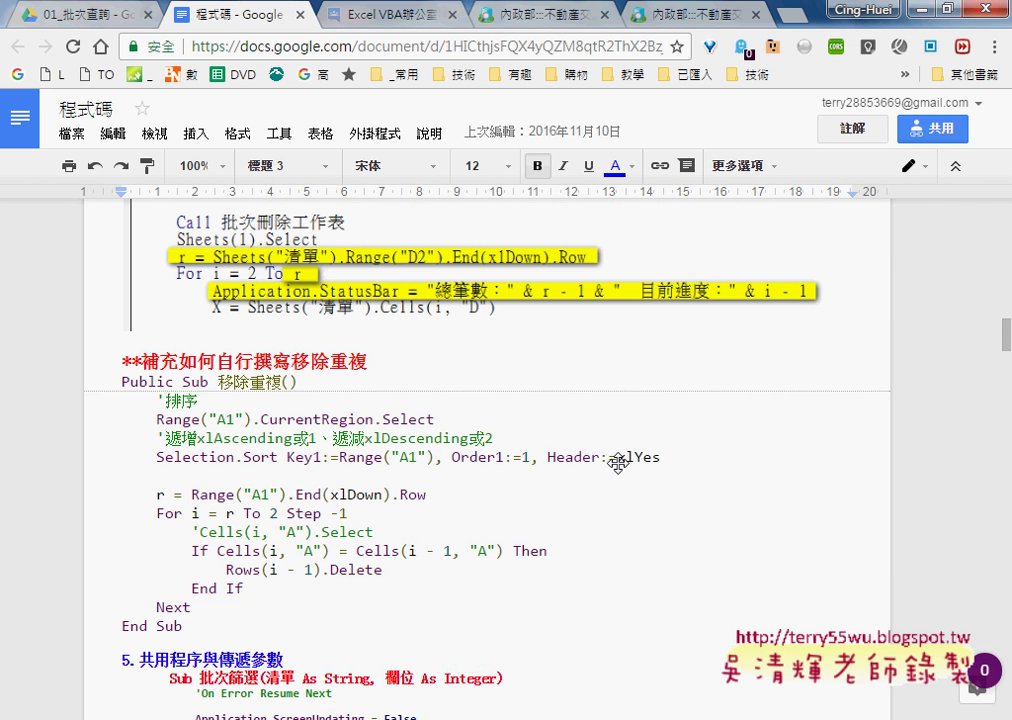
scroll(619, 463, down, 1)
scroll(619, 463, down, 4)
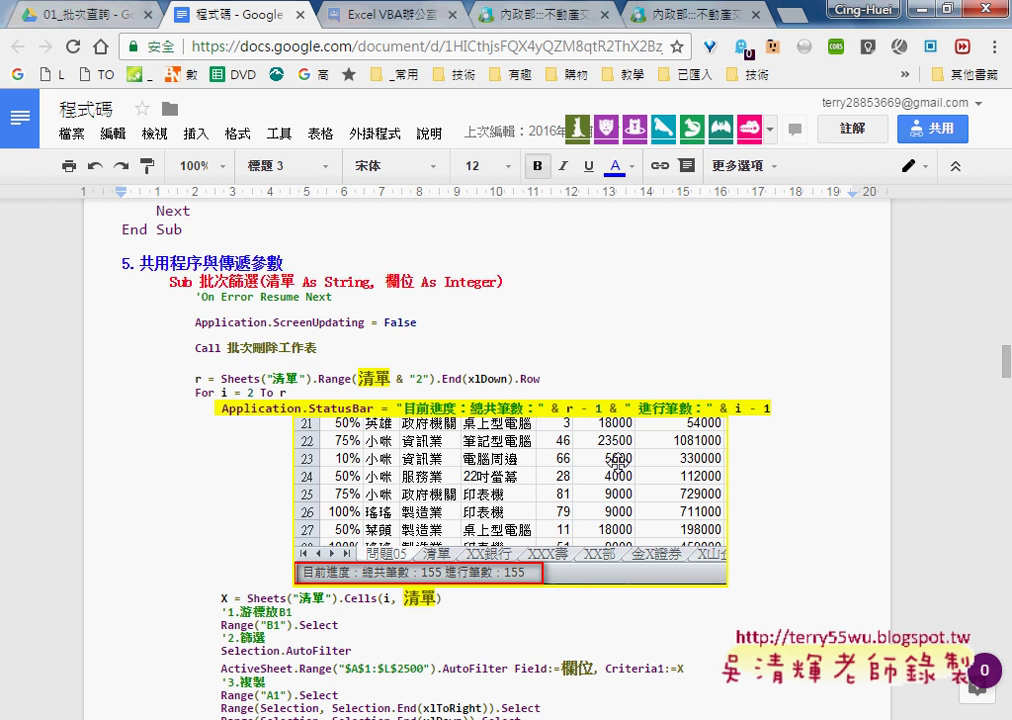
scroll(700, 460, down, 1)
scroll(723, 460, down, 5)
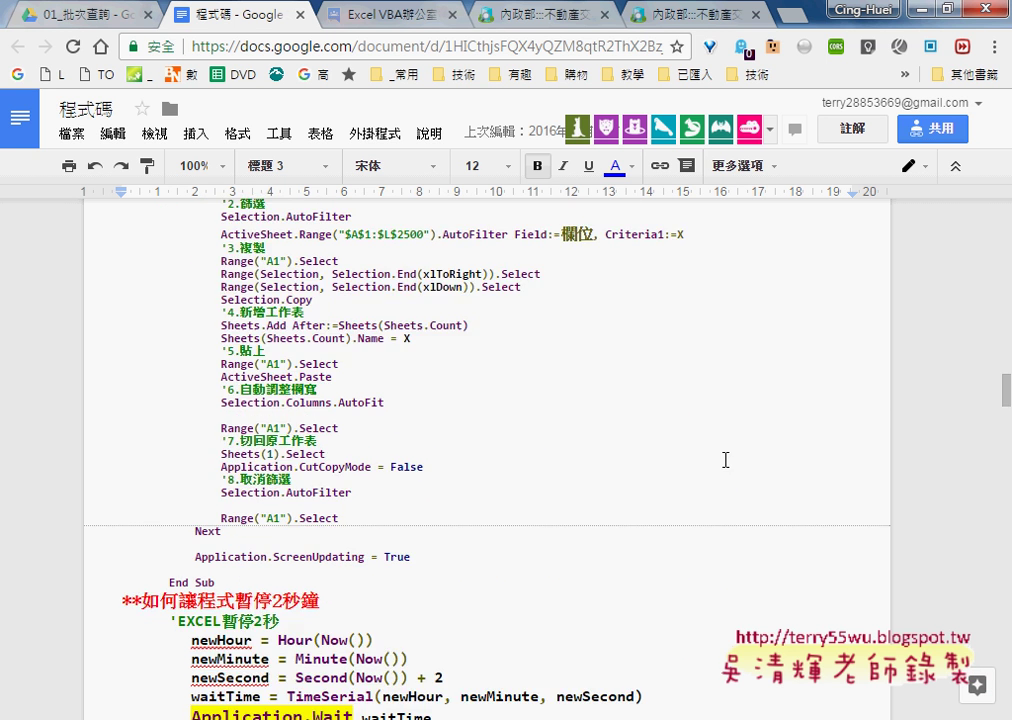
scroll(687, 454, down, 3)
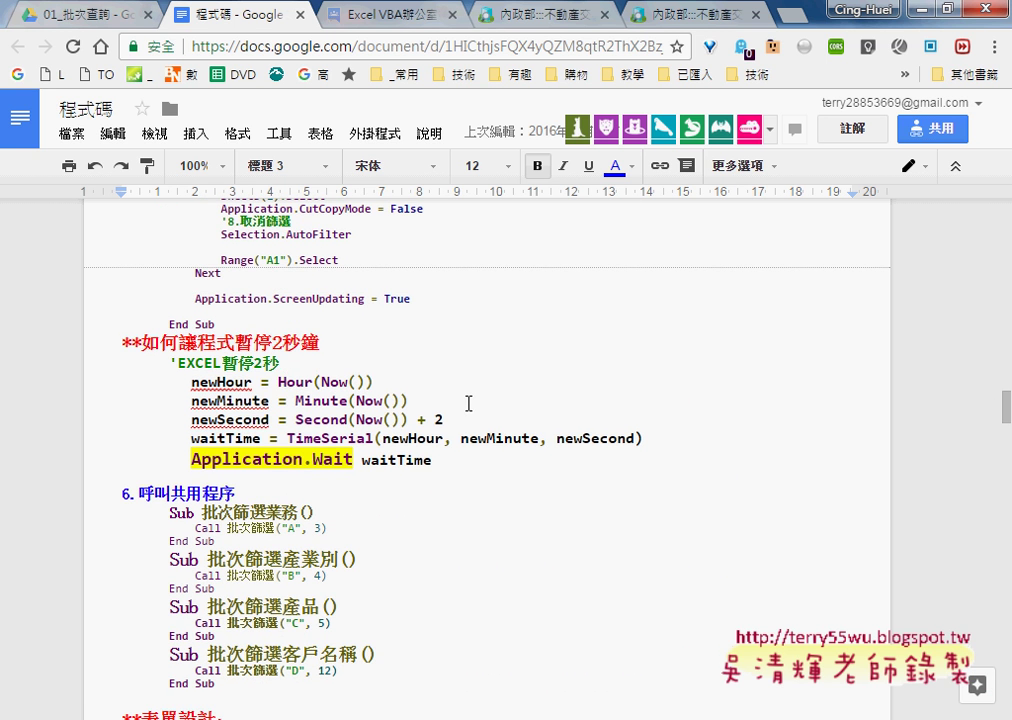
scroll(471, 403, down, 1)
scroll(471, 403, down, 1)
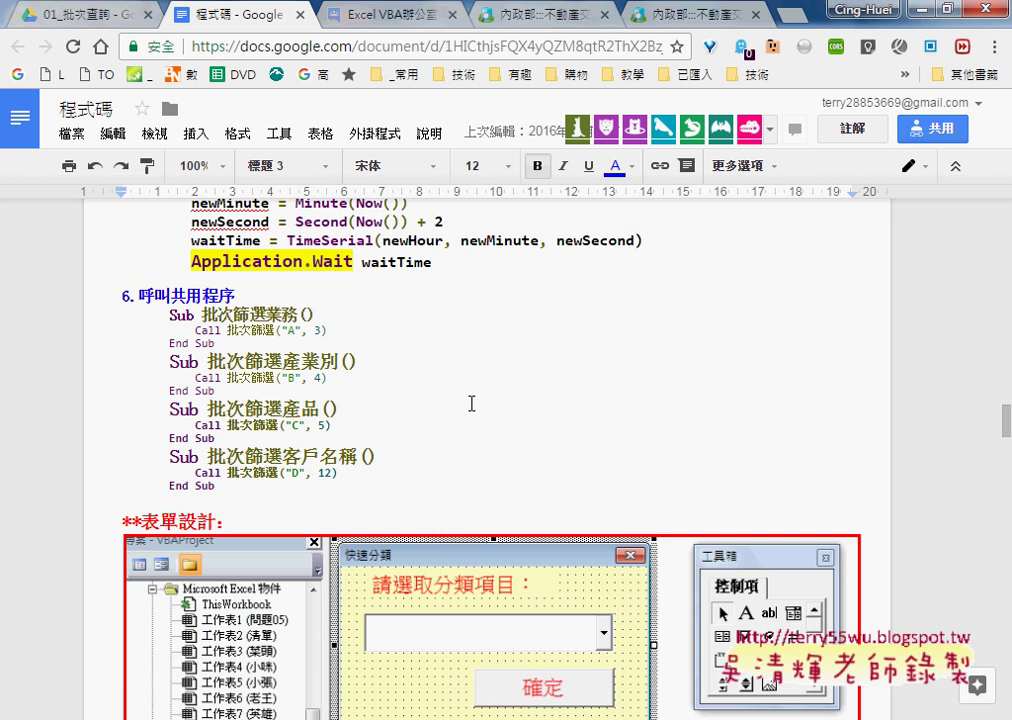
scroll(471, 403, down, 1)
scroll(471, 403, down, 2)
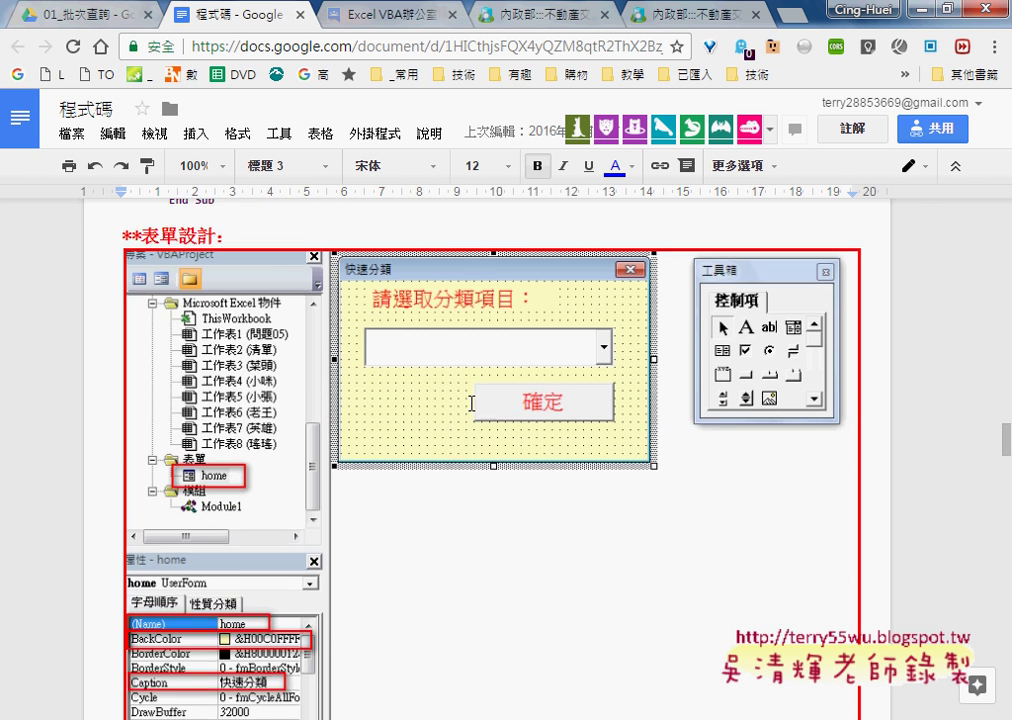
triple_click(127, 224)
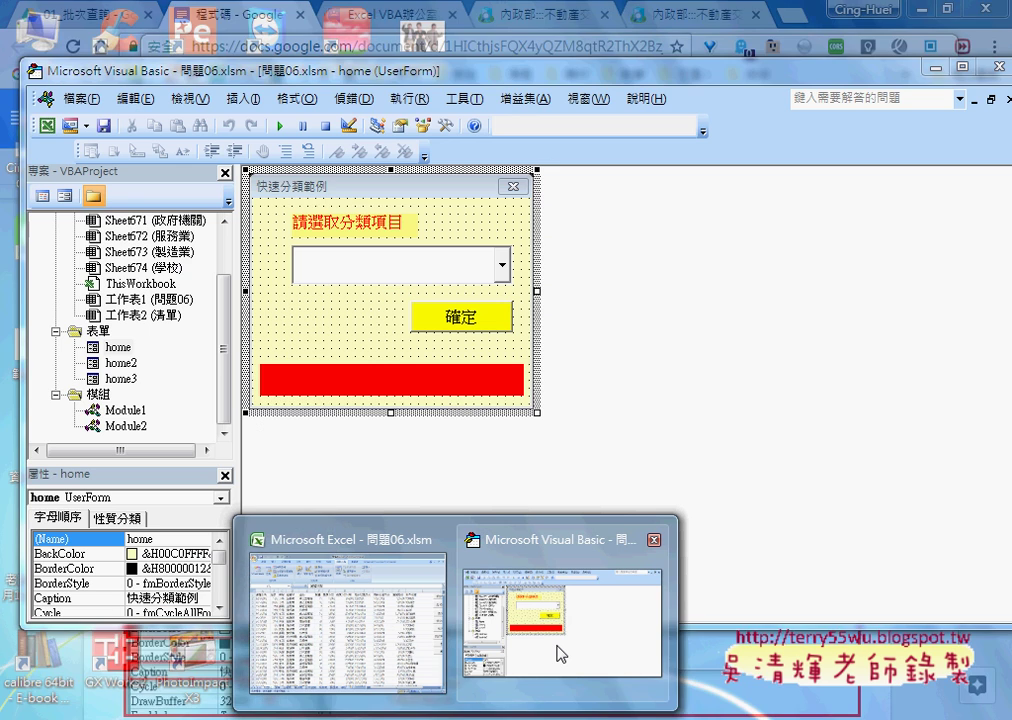
Insert a new blank UserForm into the VBA project.
click(560, 650)
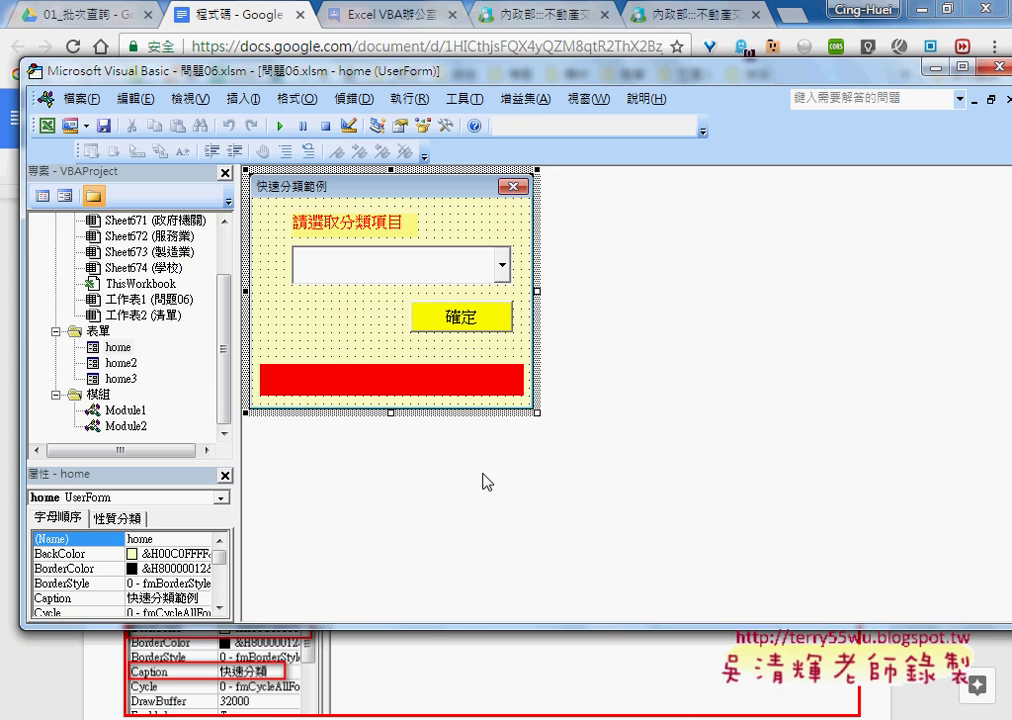
right_click(140, 316)
mouse_move(290, 399)
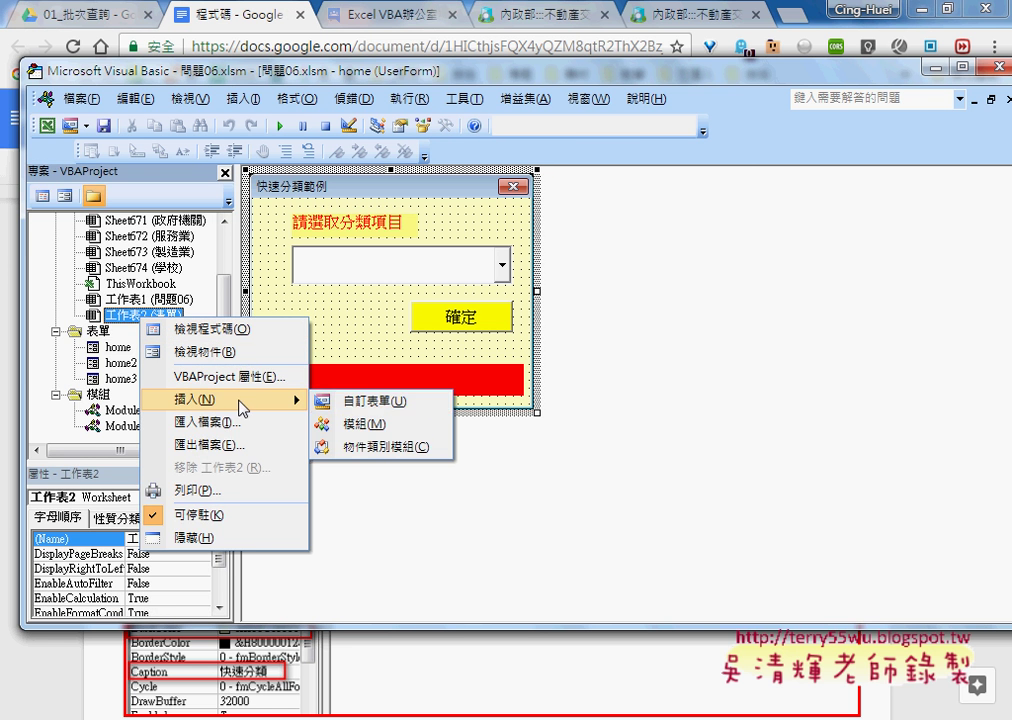
click(391, 411)
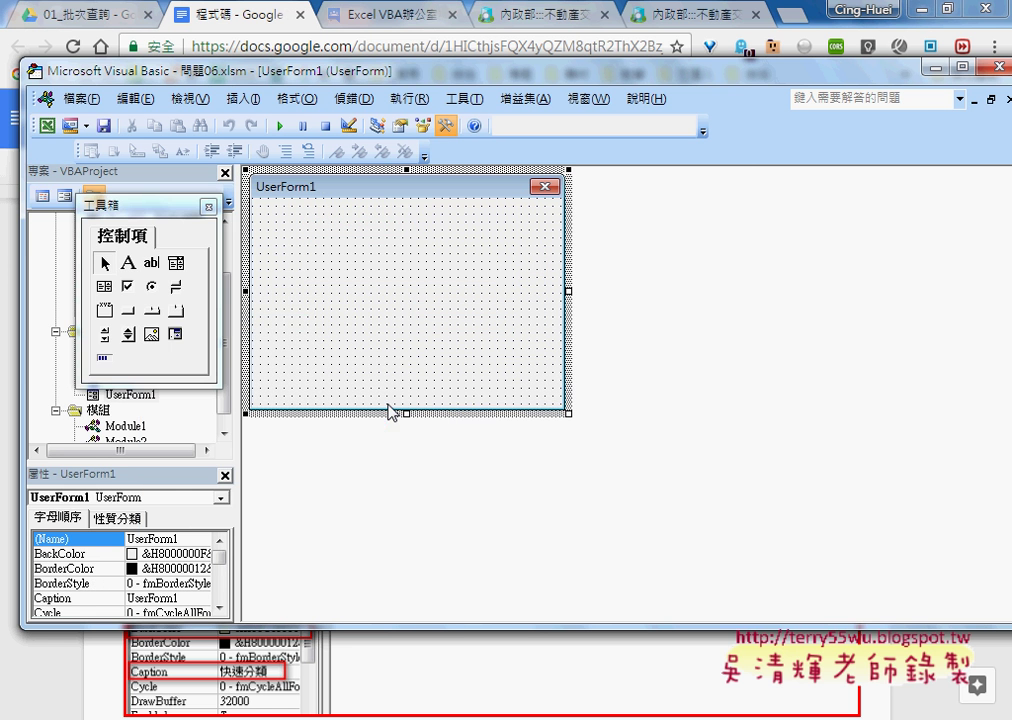
Dock the Toolbox beside UserForm1, reopen it via View > Toolbox, and enlarge the Properties pane.
mouse_move(162, 208)
mouse_down()
mouse_move(655, 208)
mouse_move(674, 190)
mouse_up()
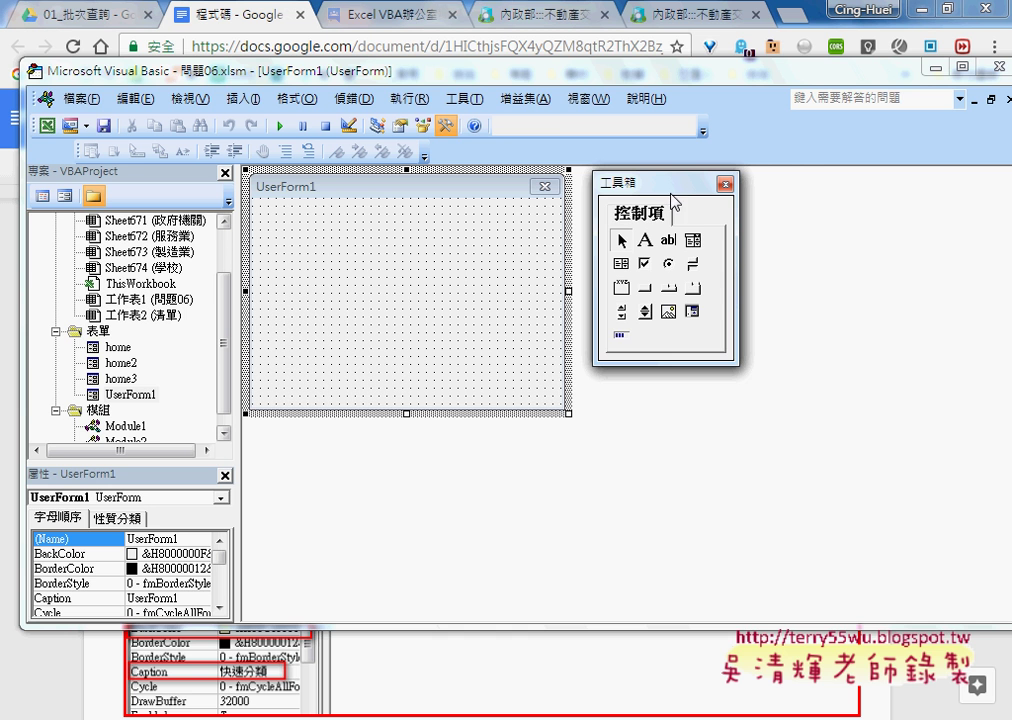
click(727, 184)
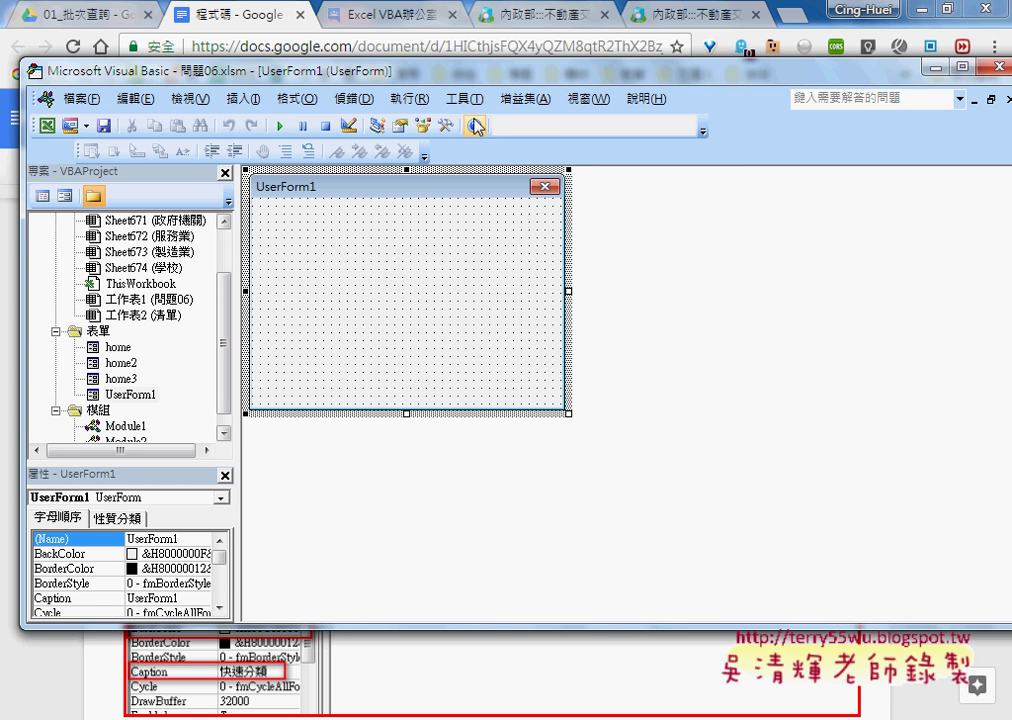
click(449, 128)
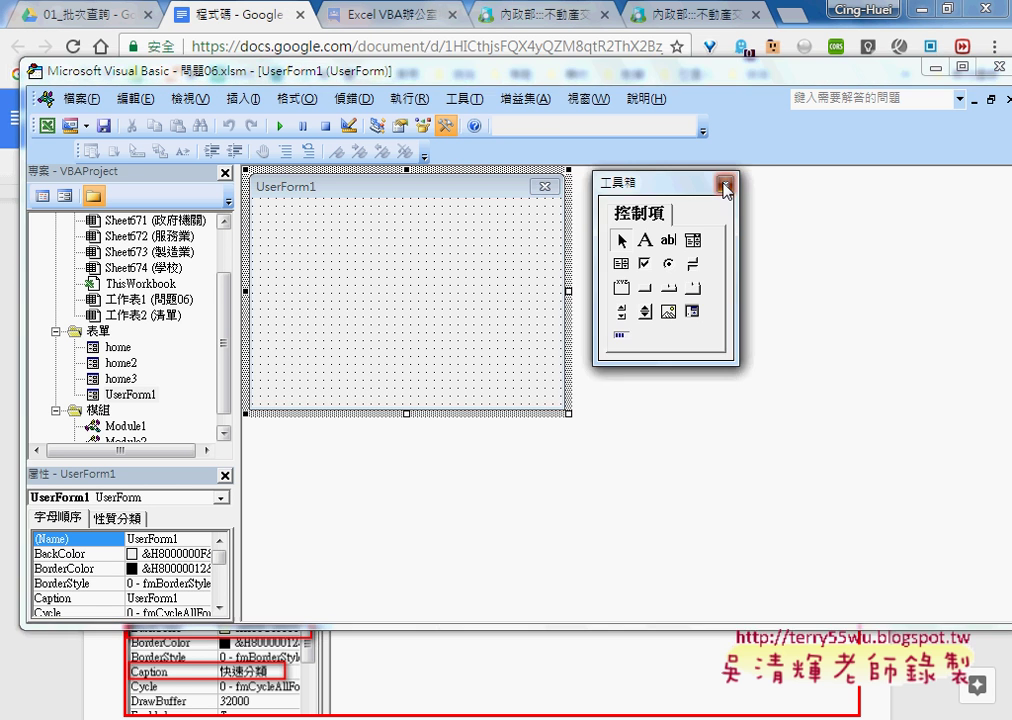
click(725, 184)
click(190, 98)
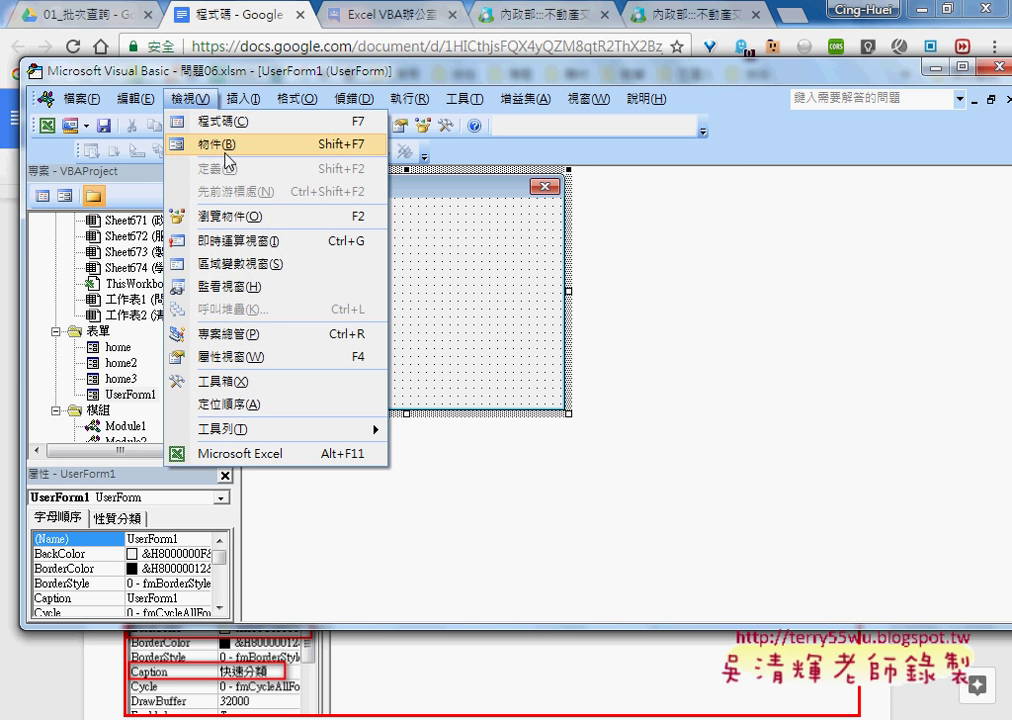
click(252, 382)
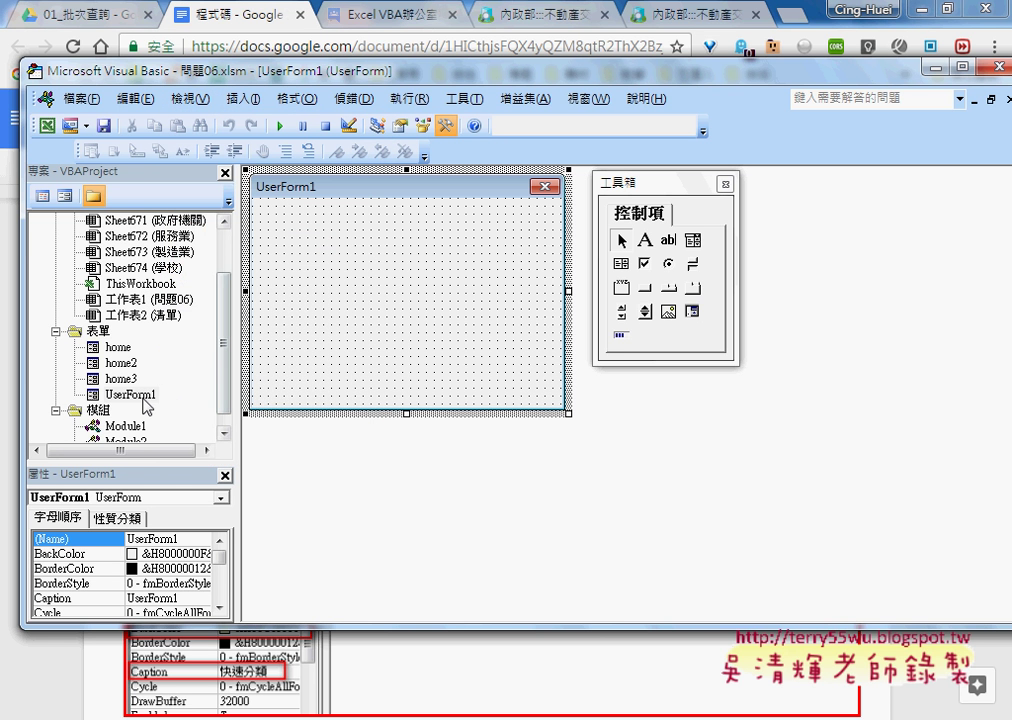
drag(134, 465, 134, 424)
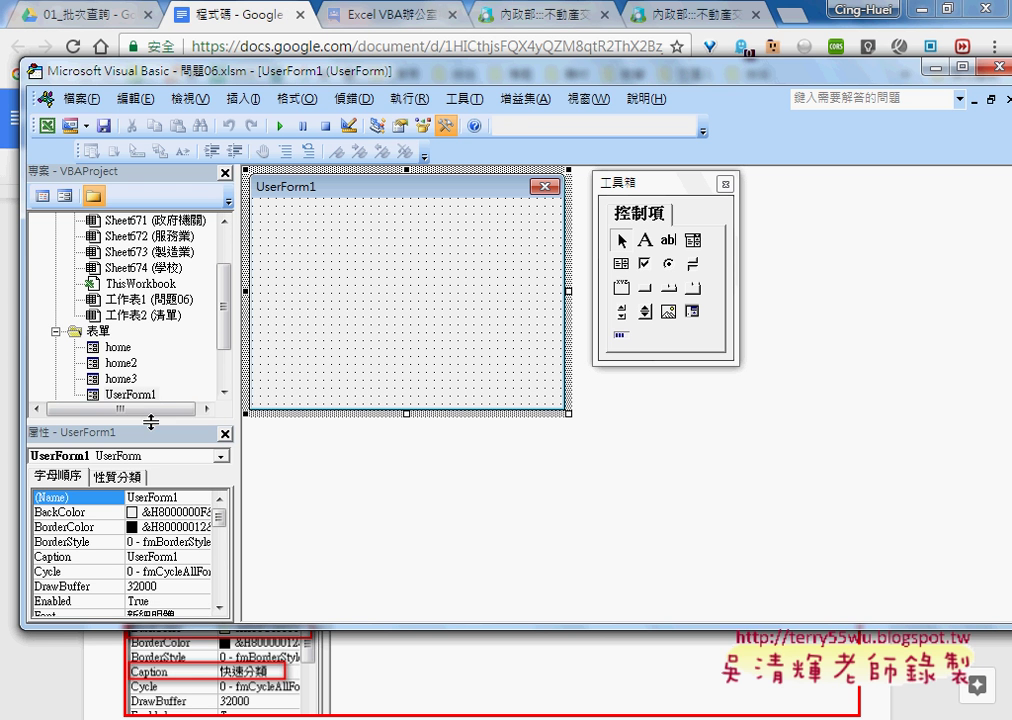
click(134, 395)
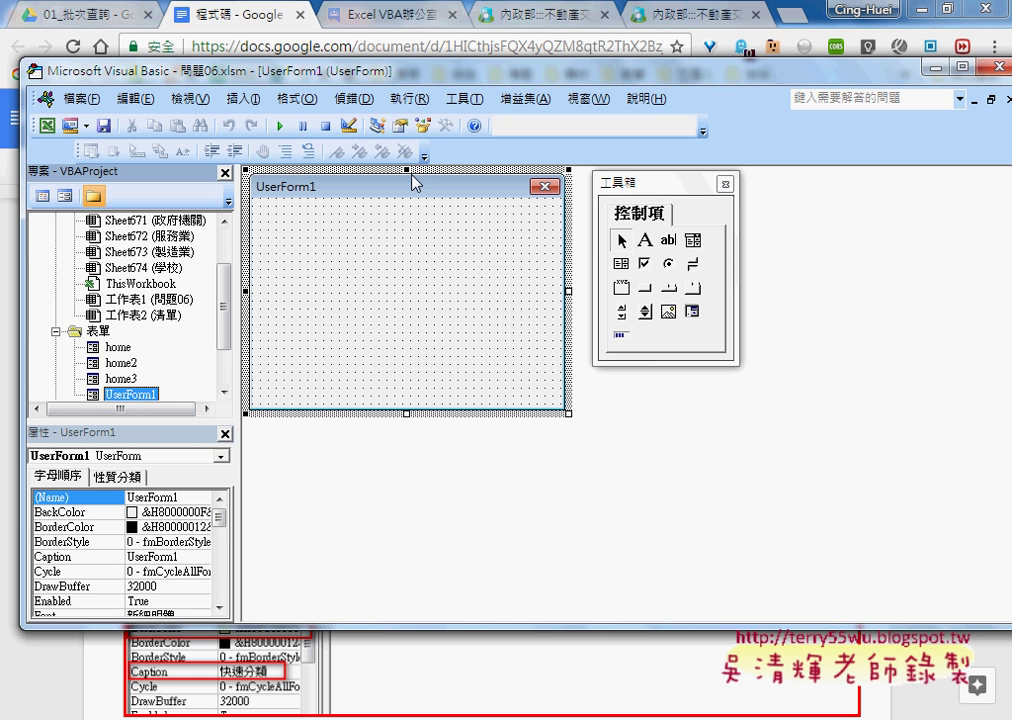
Set the new form's (Name) property to home1, then bring the Google Docs notes forward.
click(162, 495)
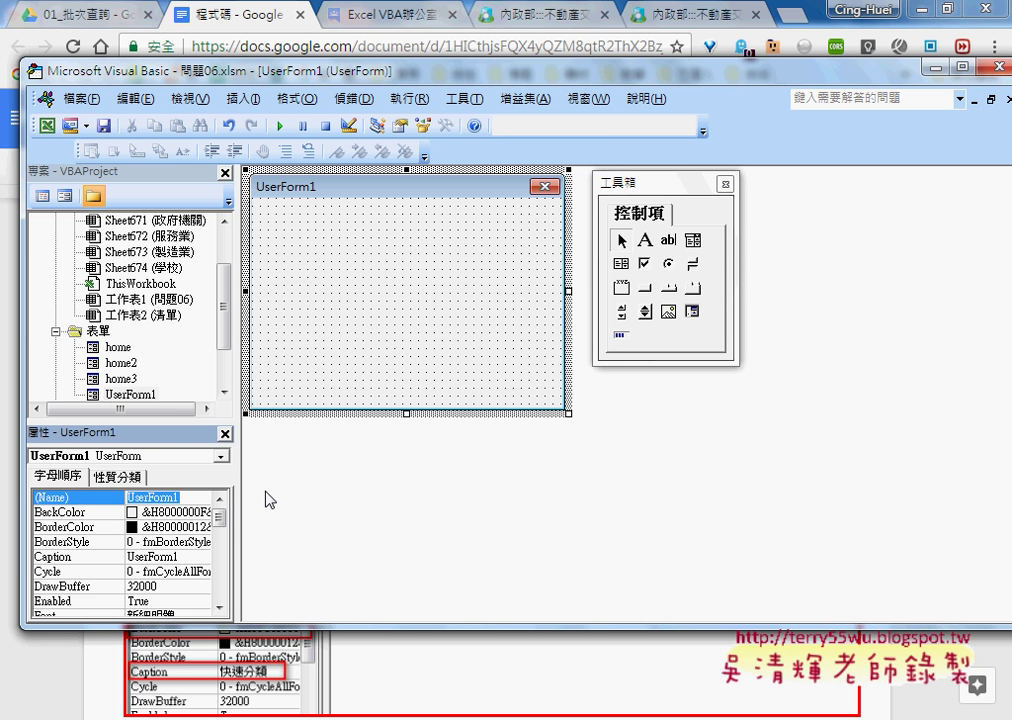
text(home1)
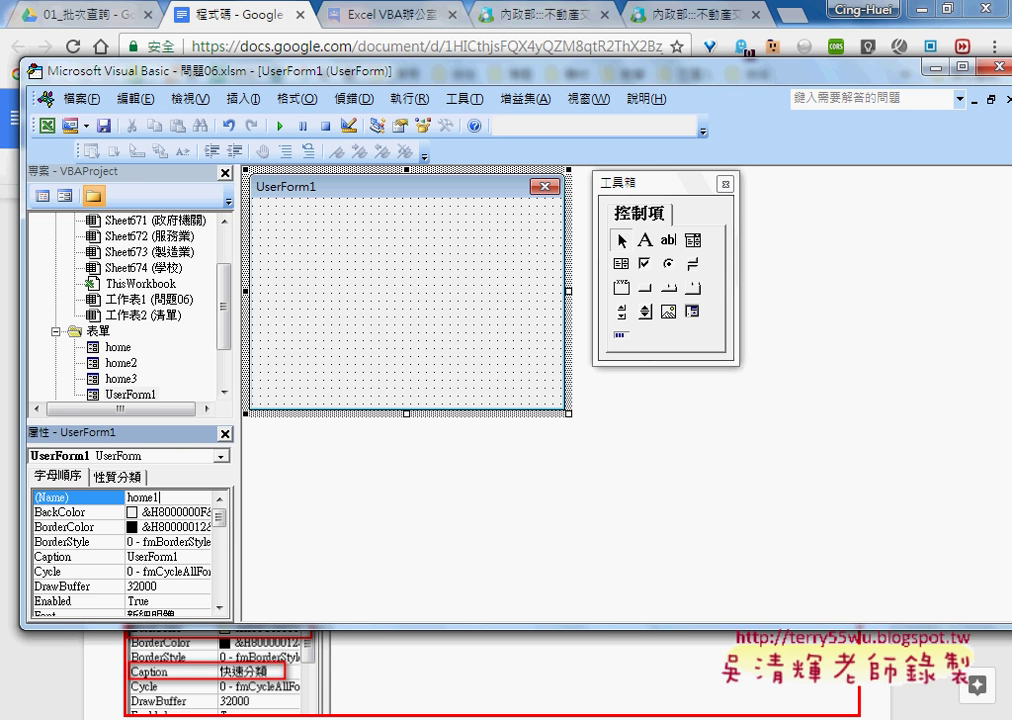
key(Return)
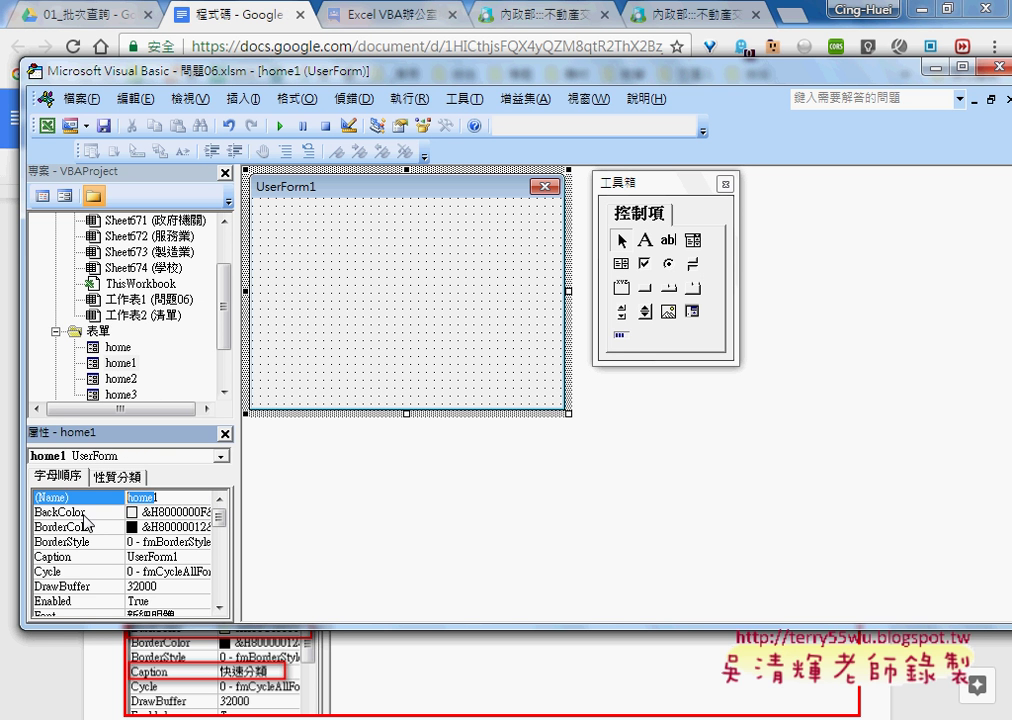
click(282, 708)
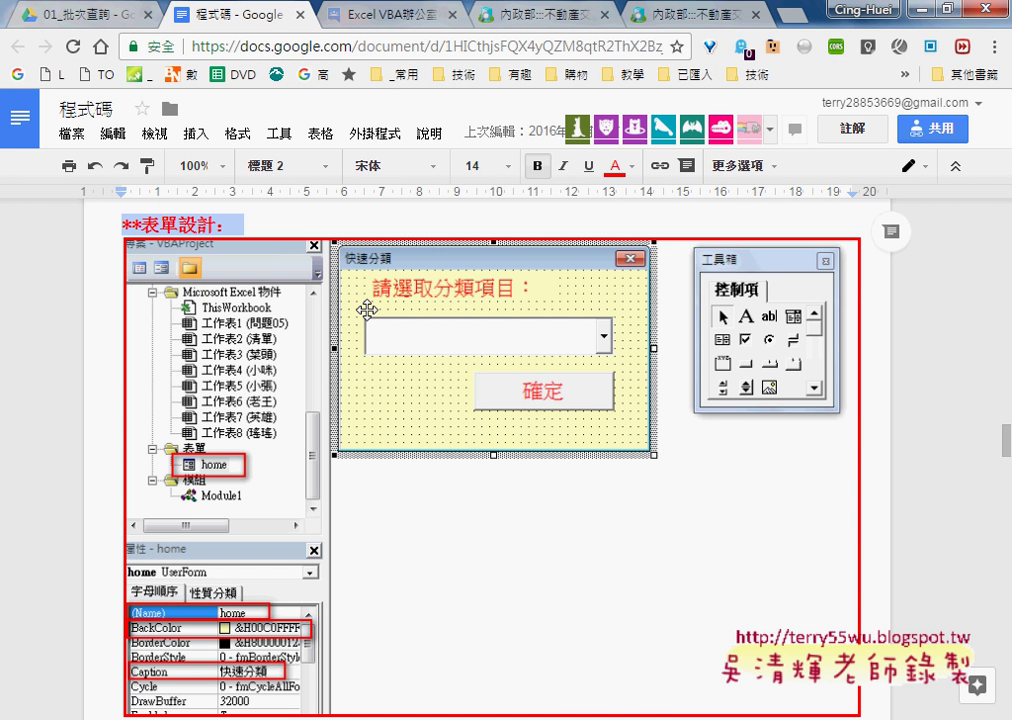
Leave the Google Docs notes and return to the Visual Basic editor showing form home1.
key(ctrl+shift+d)
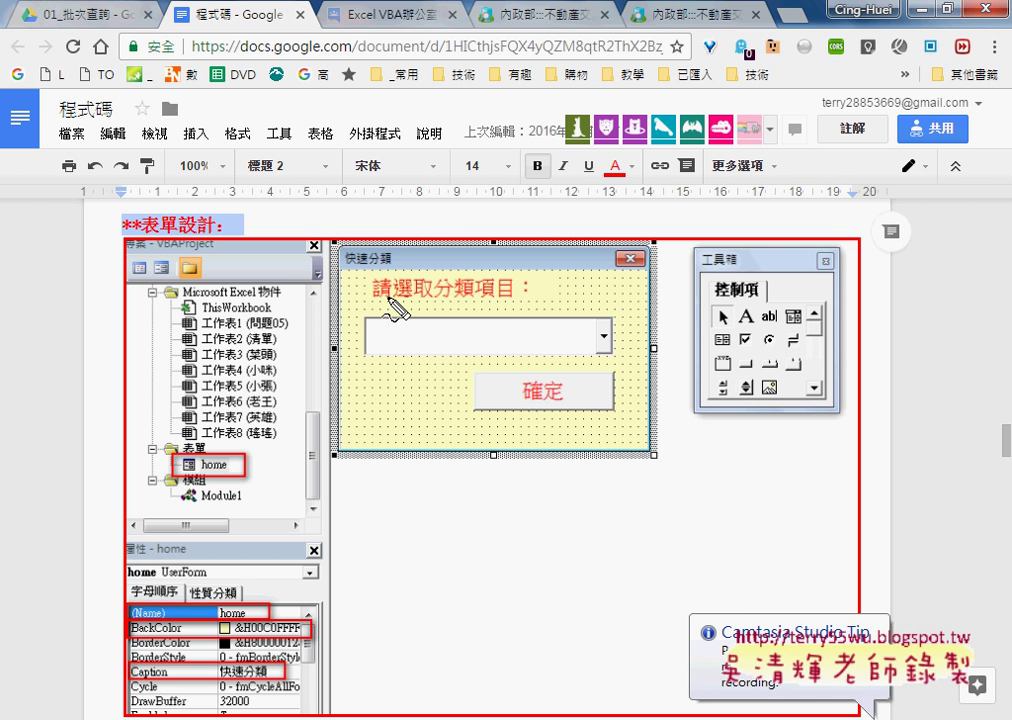
drag(394, 248, 398, 256)
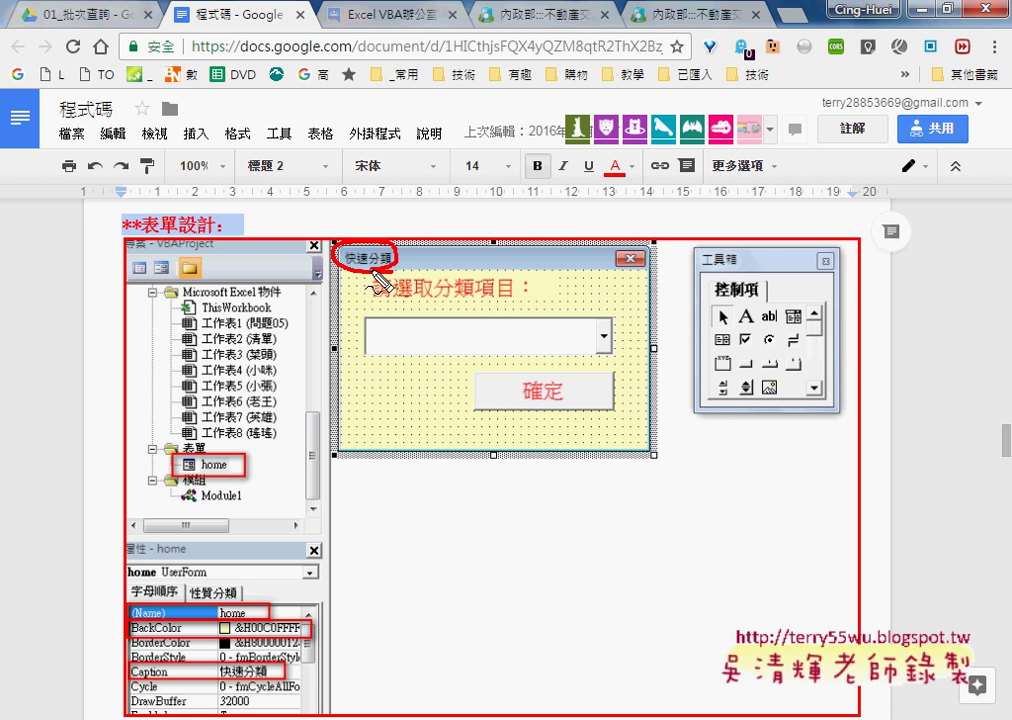
key(ctrl+shift+d)
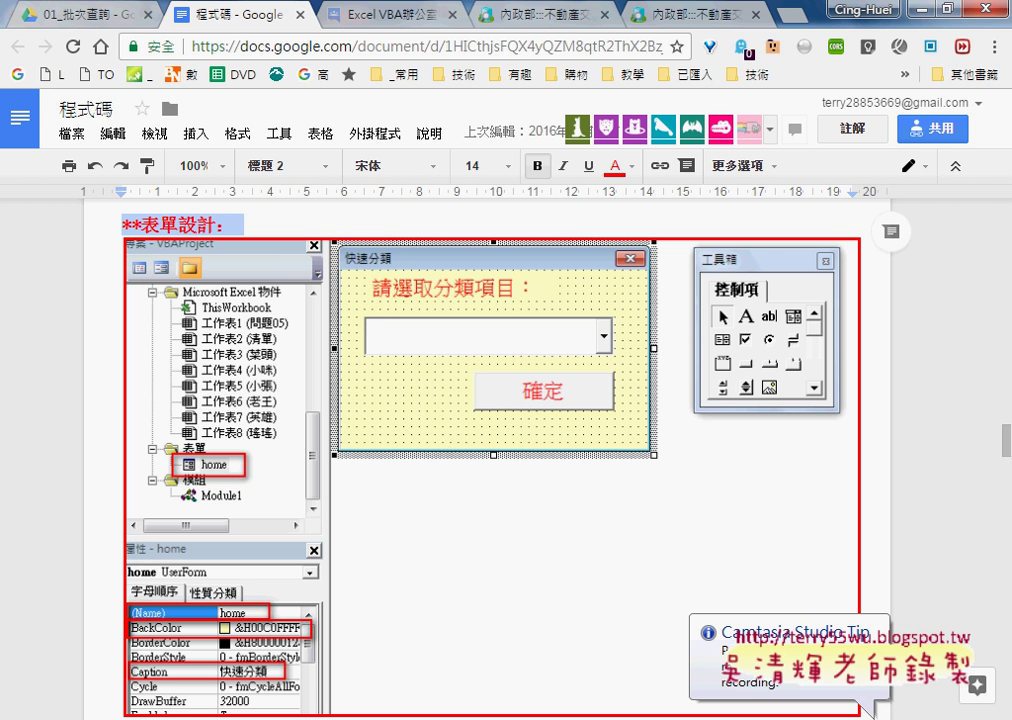
mouse_move(526, 660)
click(535, 622)
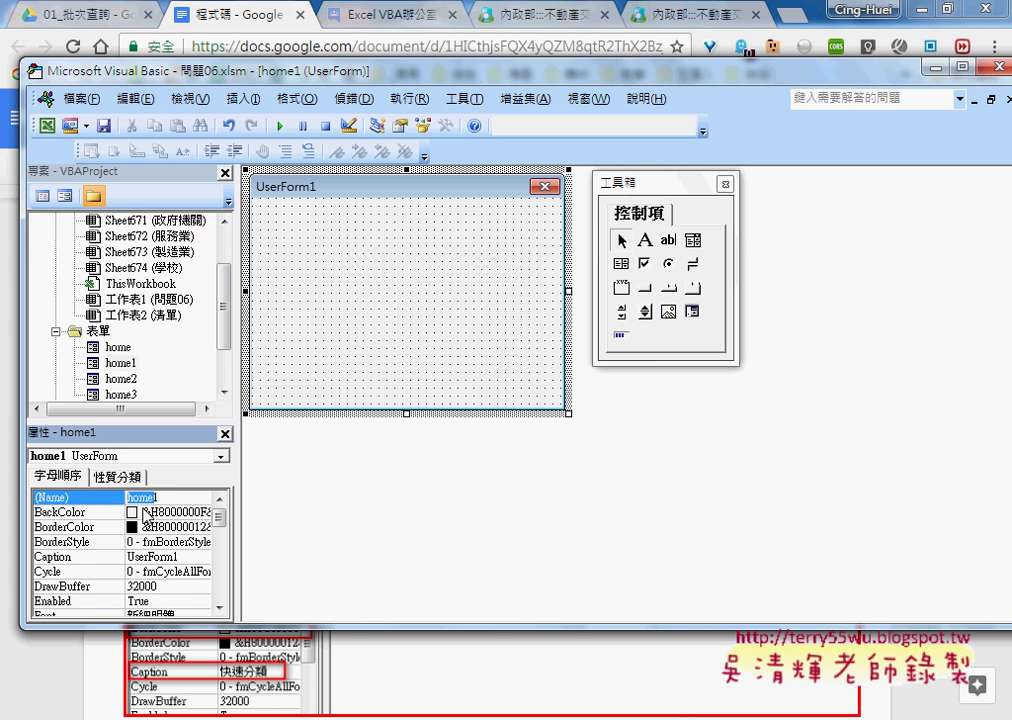
Set home1's BackColor to light yellow from the Palette tab.
click(108, 513)
click(202, 512)
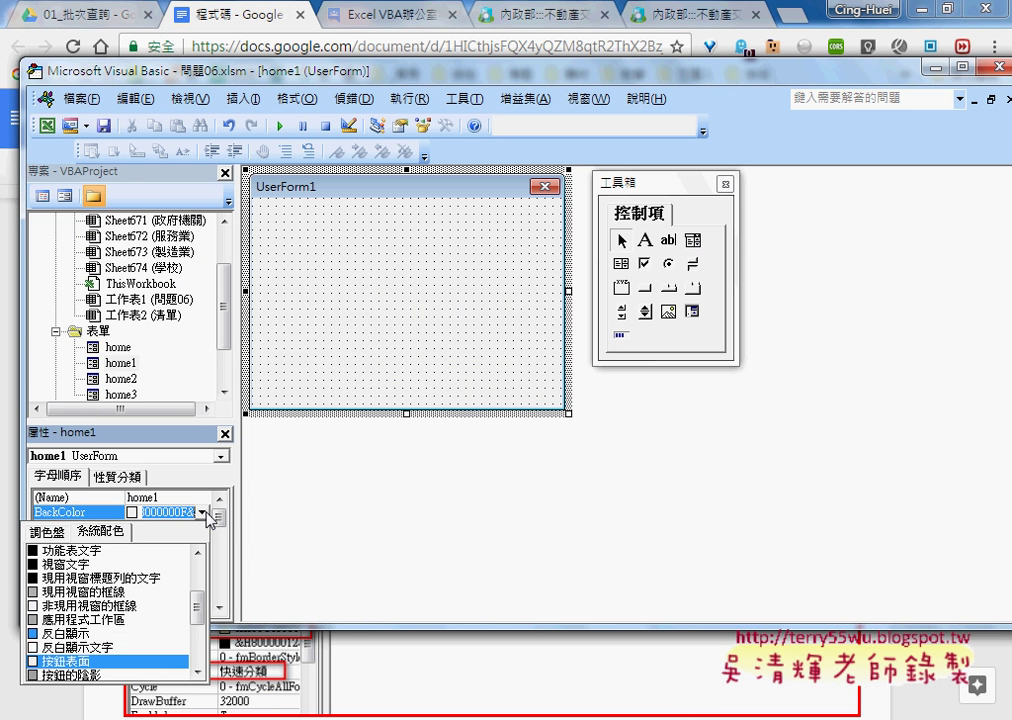
click(50, 533)
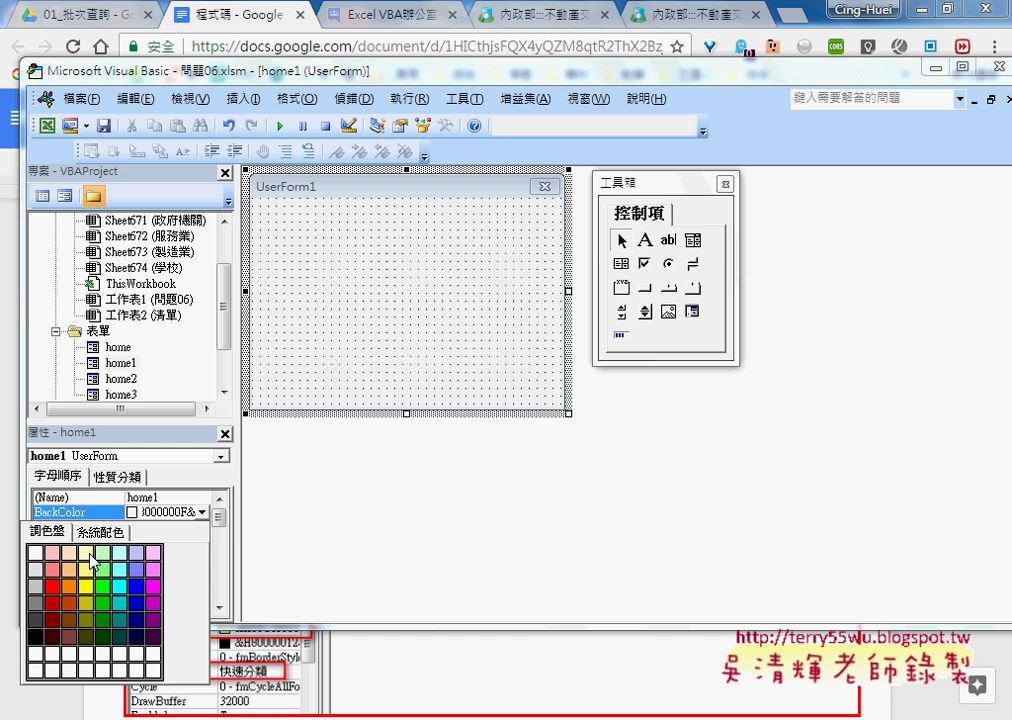
click(91, 554)
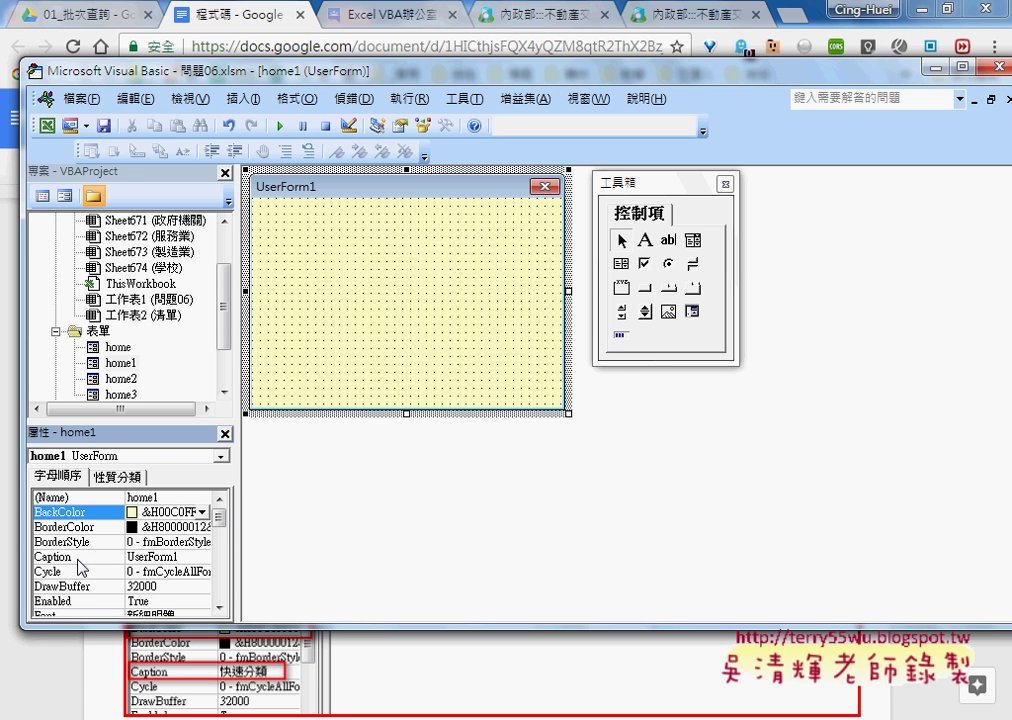
Change home1's Caption from UserForm1 to 快速分類.
click(80, 557)
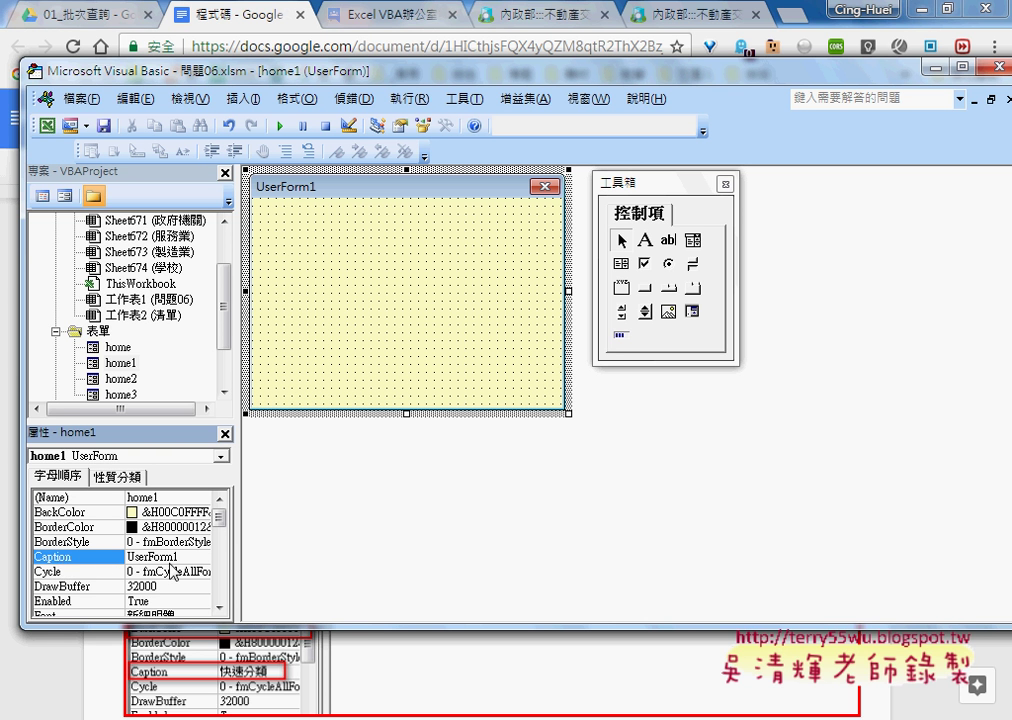
click(111, 553)
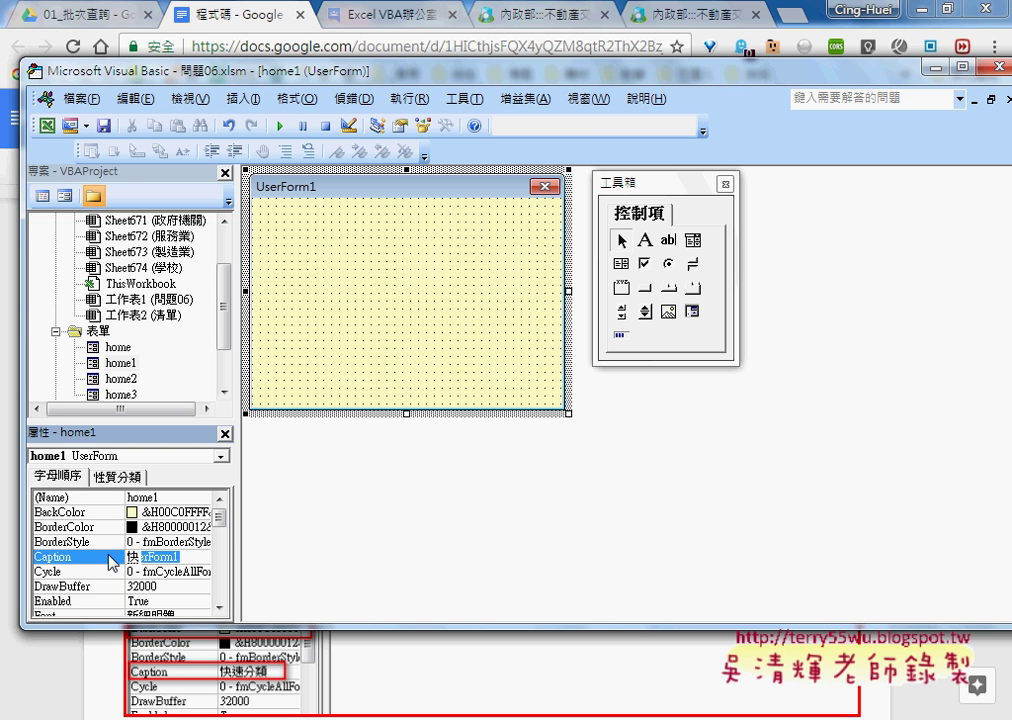
text(快速)
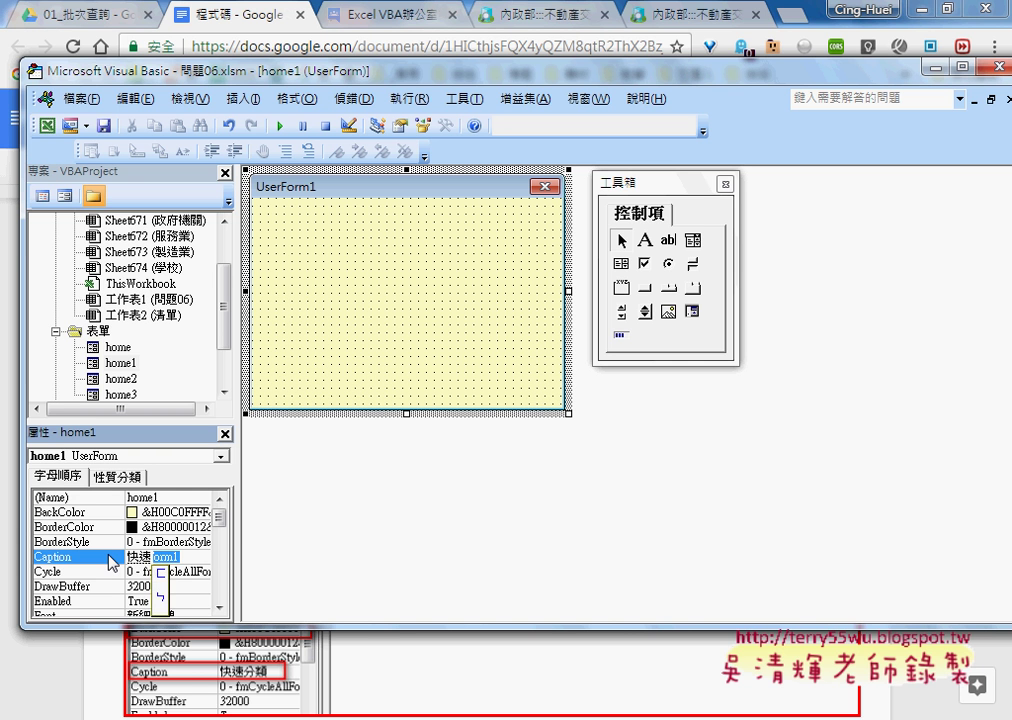
text(分類)
key(Return)
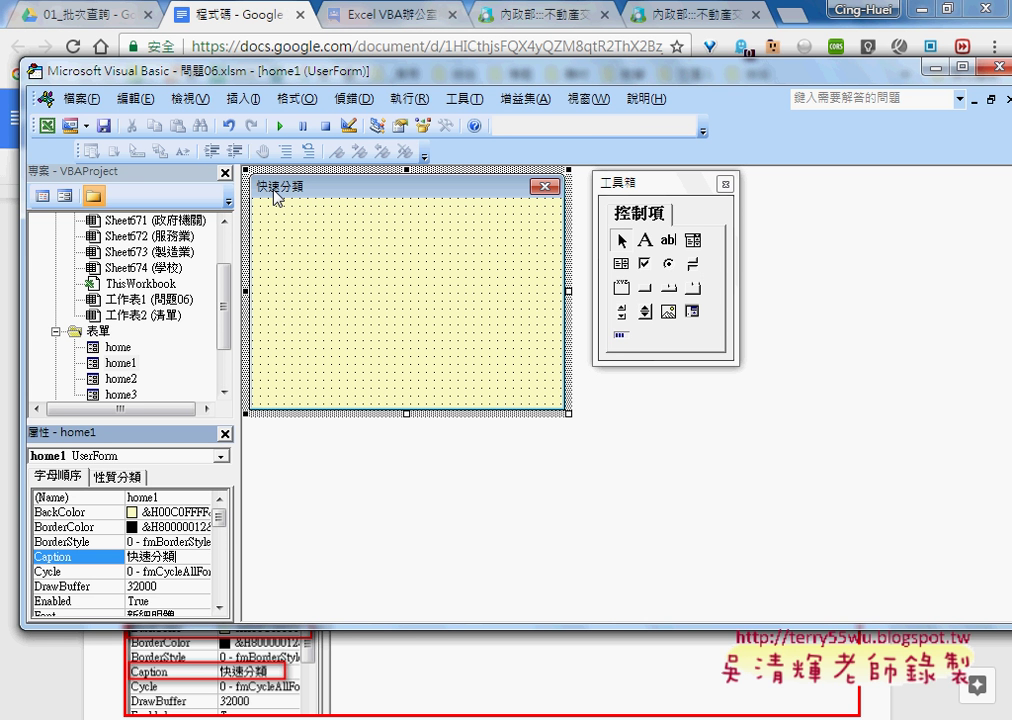
Review the form-design screenshot in the Google Doc notes, then return to the Visual Basic editor.
click(420, 640)
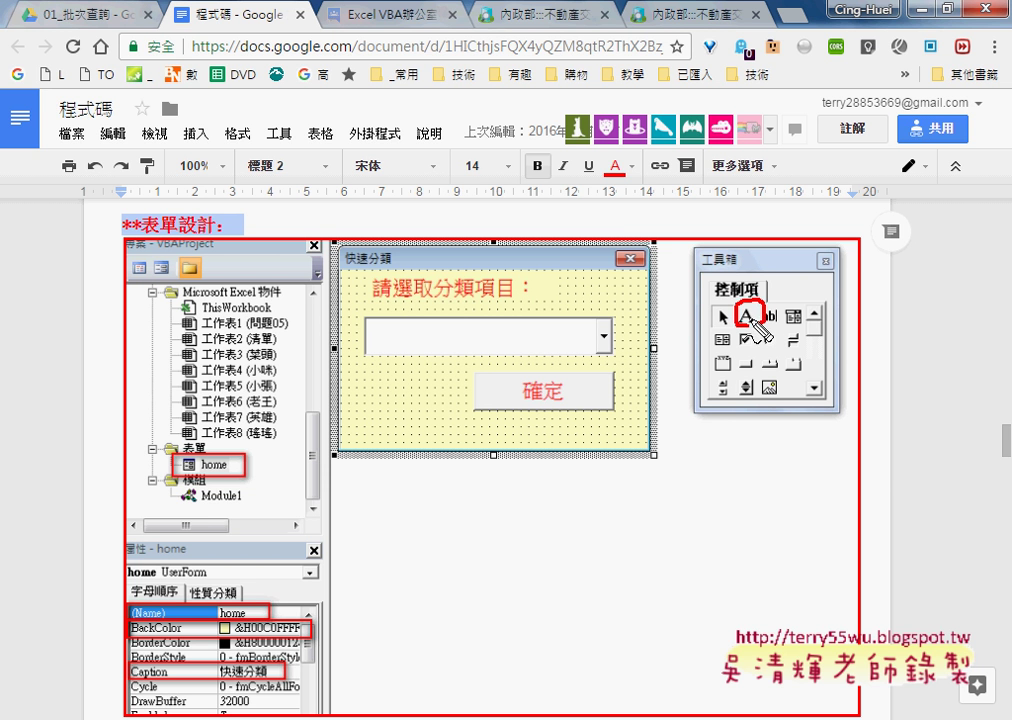
drag(757, 300, 550, 285)
drag(400, 297, 510, 295)
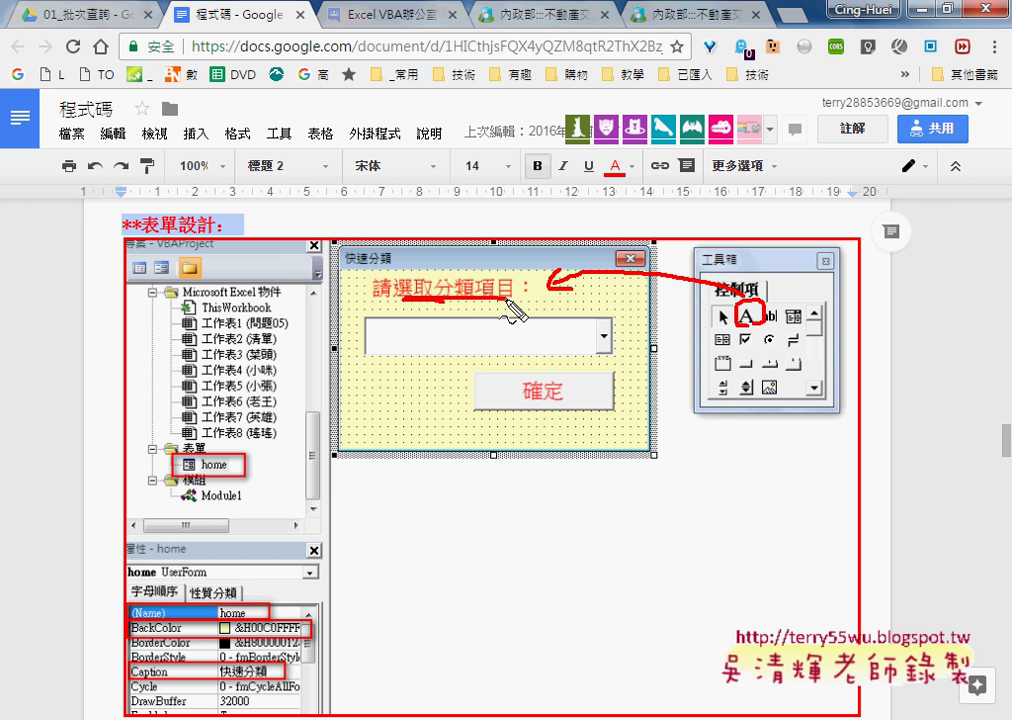
drag(470, 358, 590, 335)
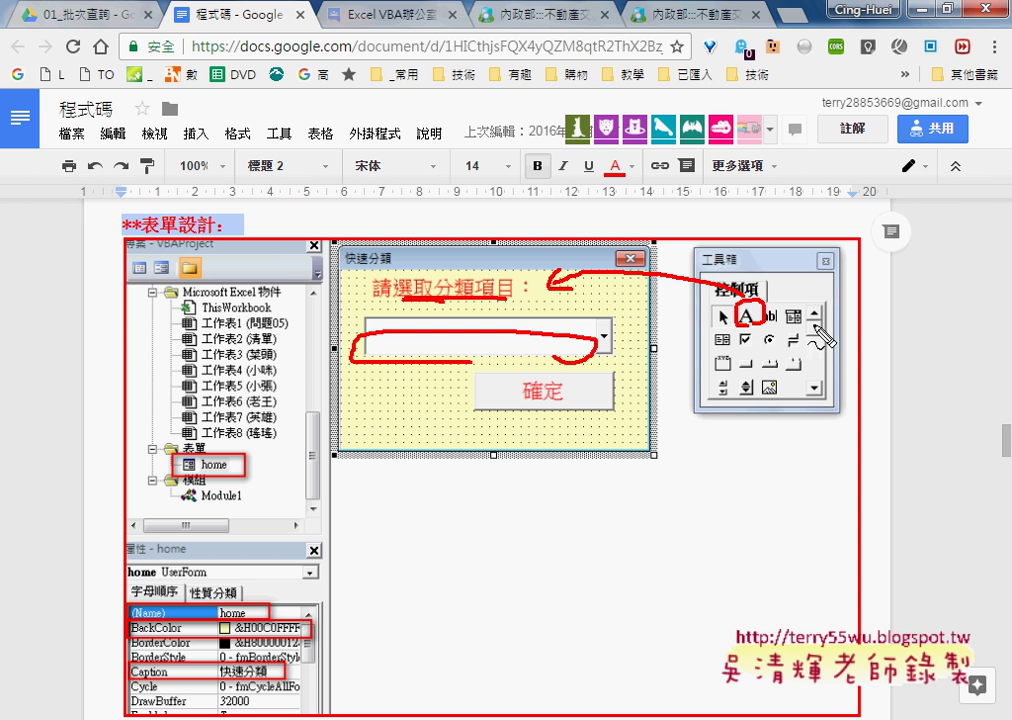
mouse_move(808, 306)
mouse_down()
mouse_move(806, 326)
mouse_move(622, 340)
mouse_move(634, 345)
mouse_up()
mouse_move(752, 358)
mouse_down()
mouse_move(722, 400)
mouse_move(628, 400)
mouse_move(650, 408)
mouse_up()
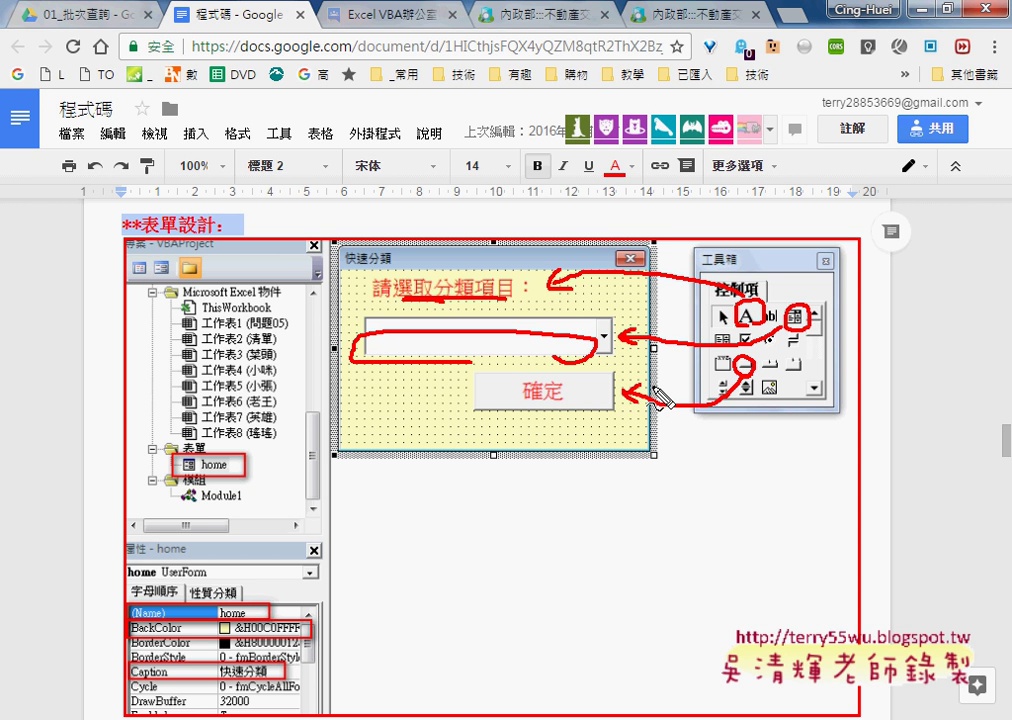
key(Escape)
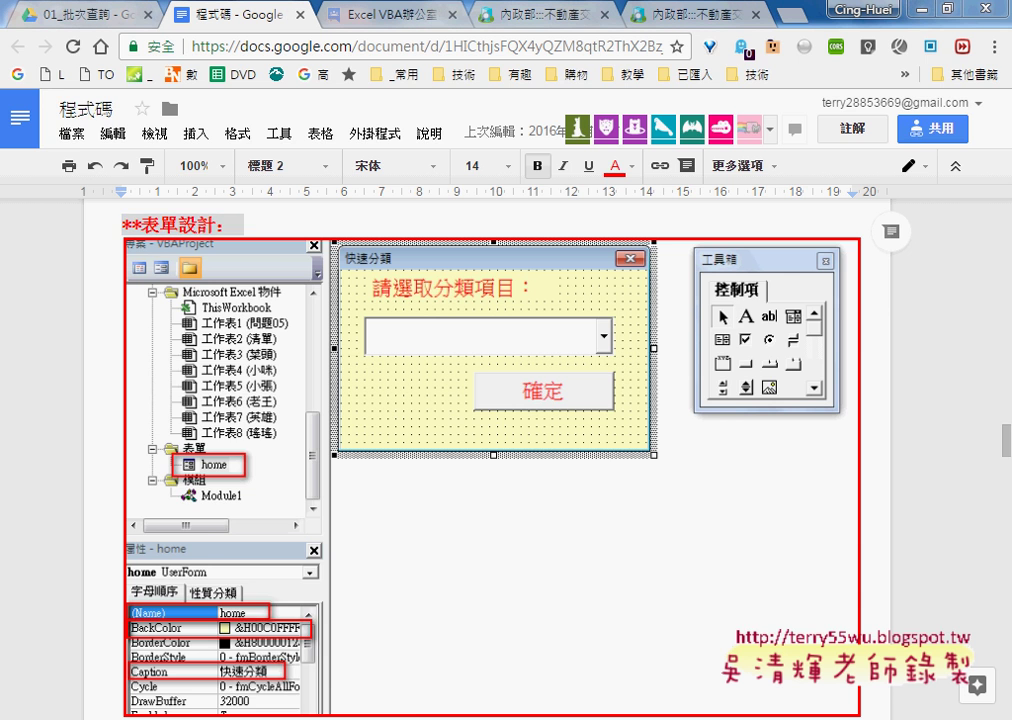
click(506, 668)
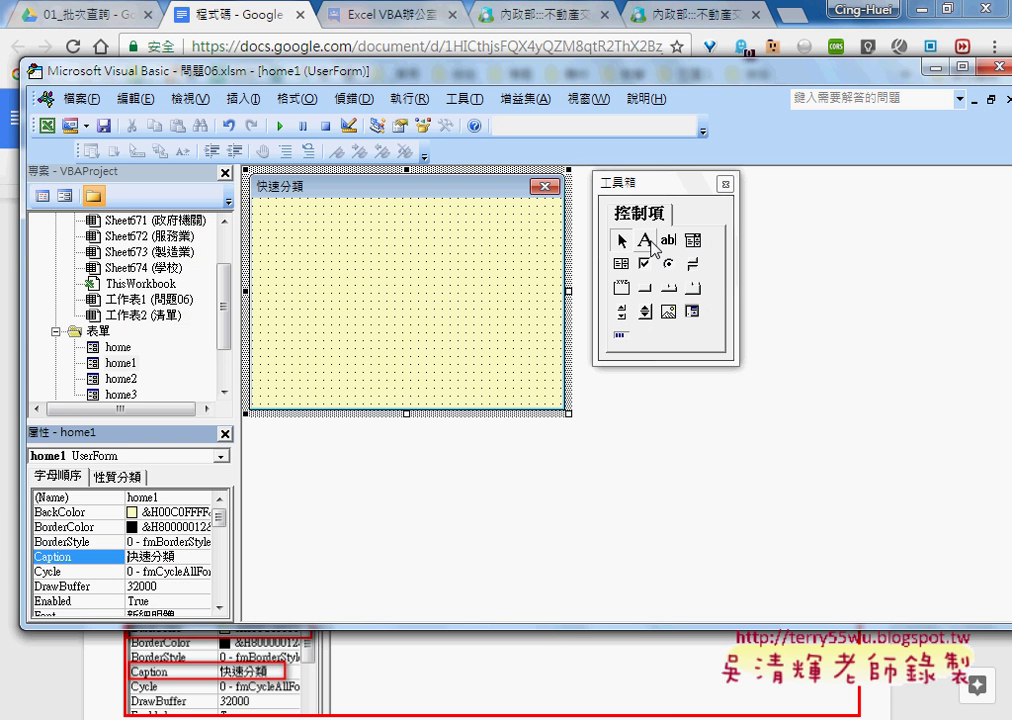
Draw a label across the top of home1 and caption it 請選取分類項目：.
click(645, 241)
drag(284, 214, 516, 256)
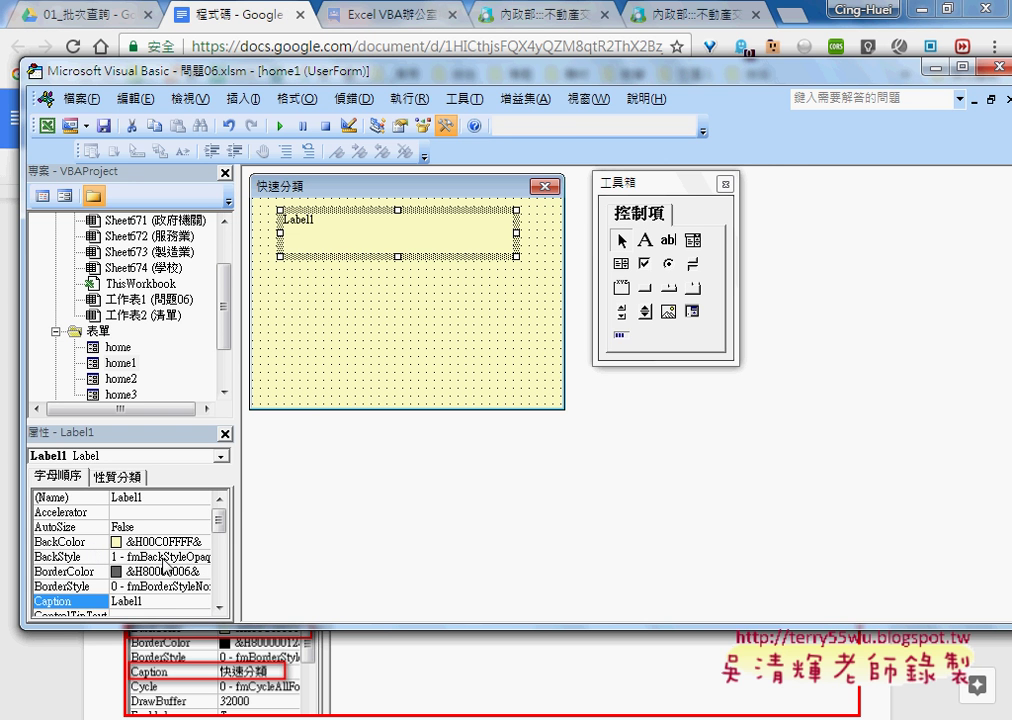
drag(219, 522, 219, 532)
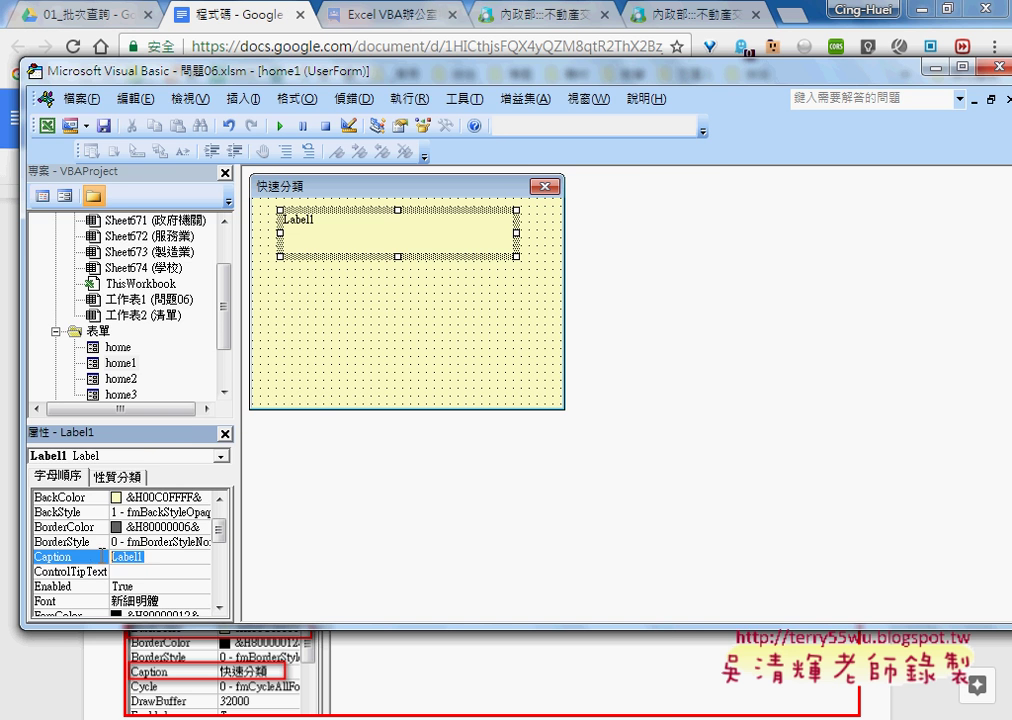
click(404, 683)
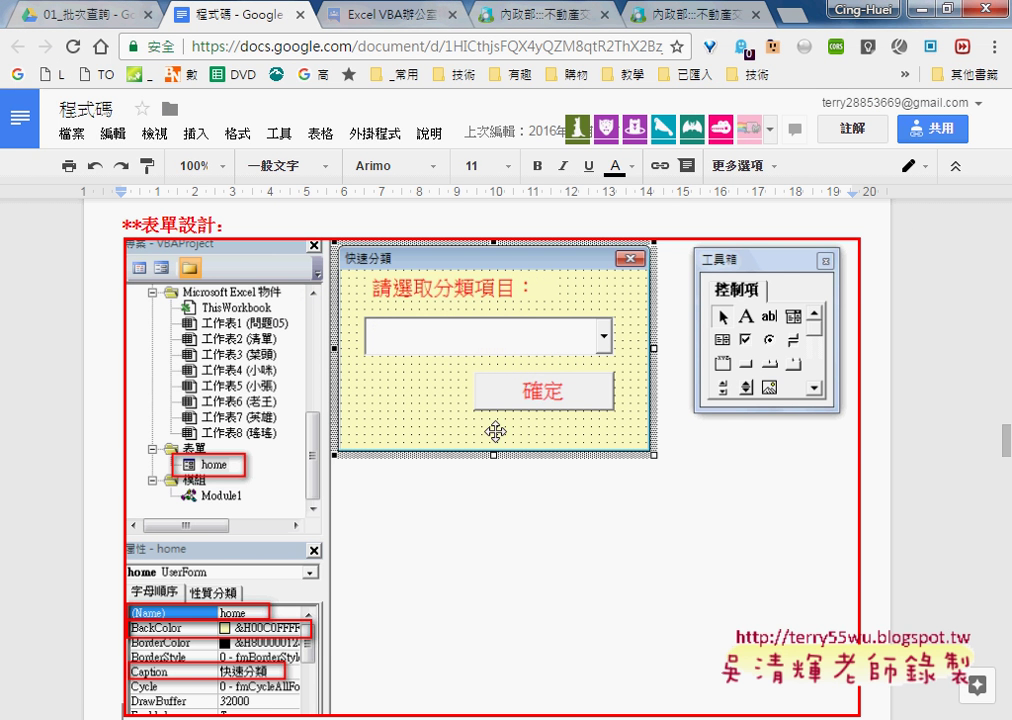
mouse_move(466, 714)
click(531, 639)
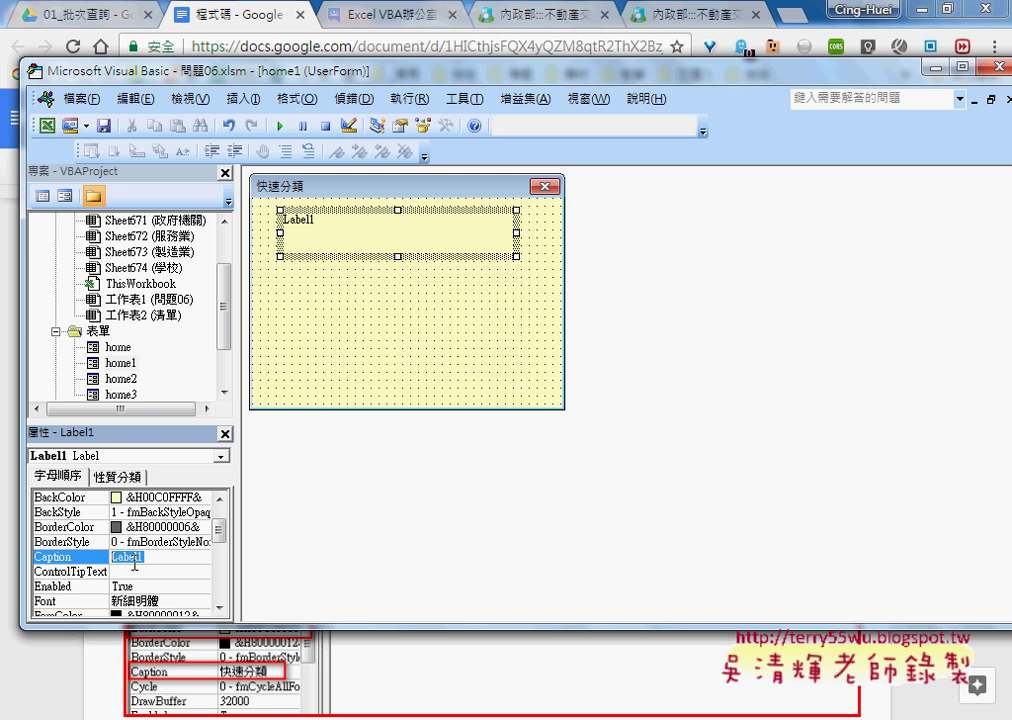
text(請選)
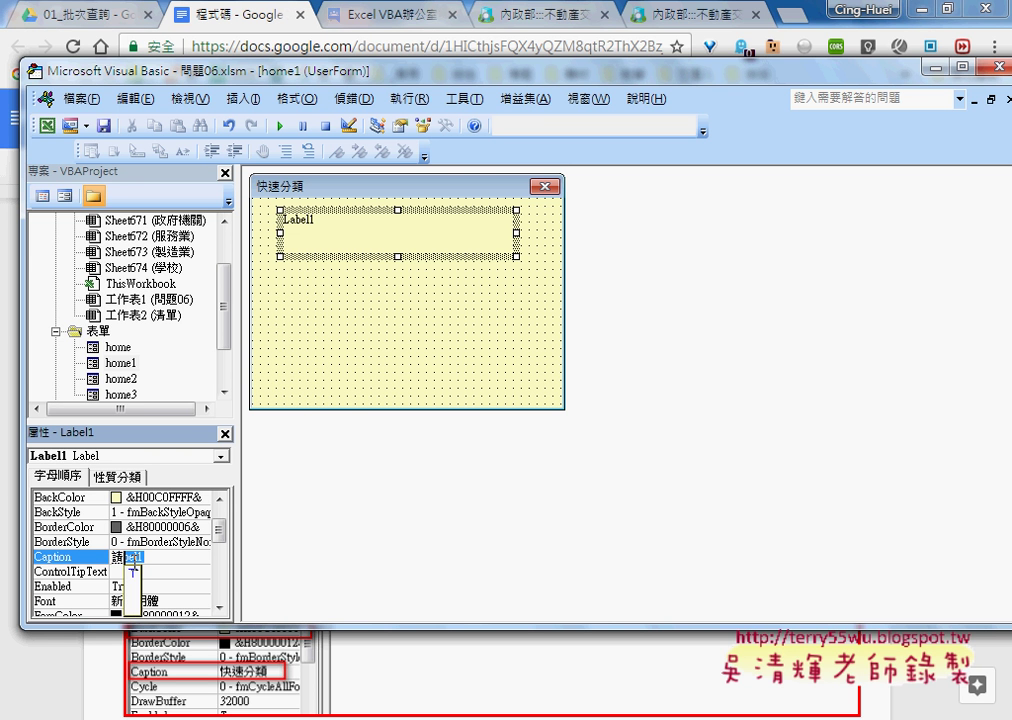
text(取分)
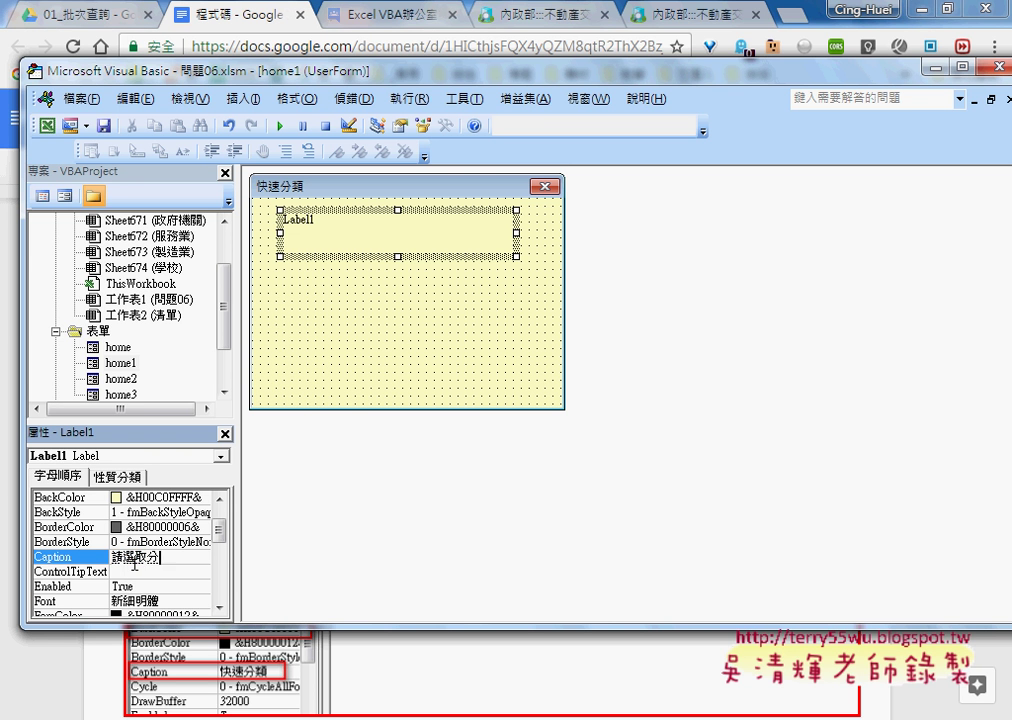
text(類項目：)
key(Return)
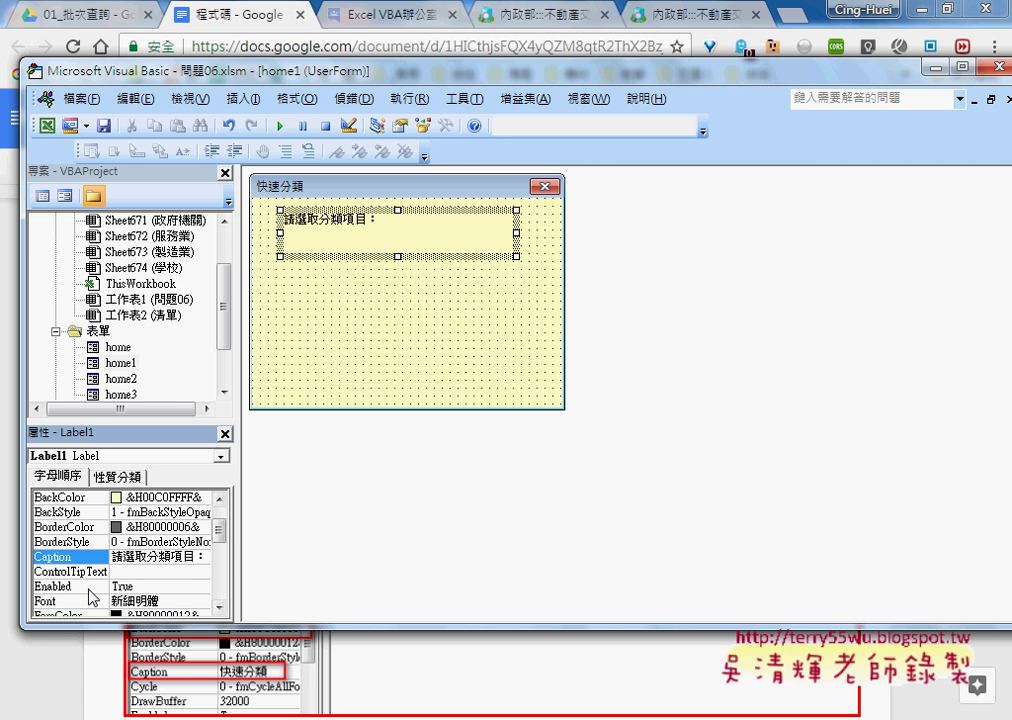
drag(185, 627, 183, 678)
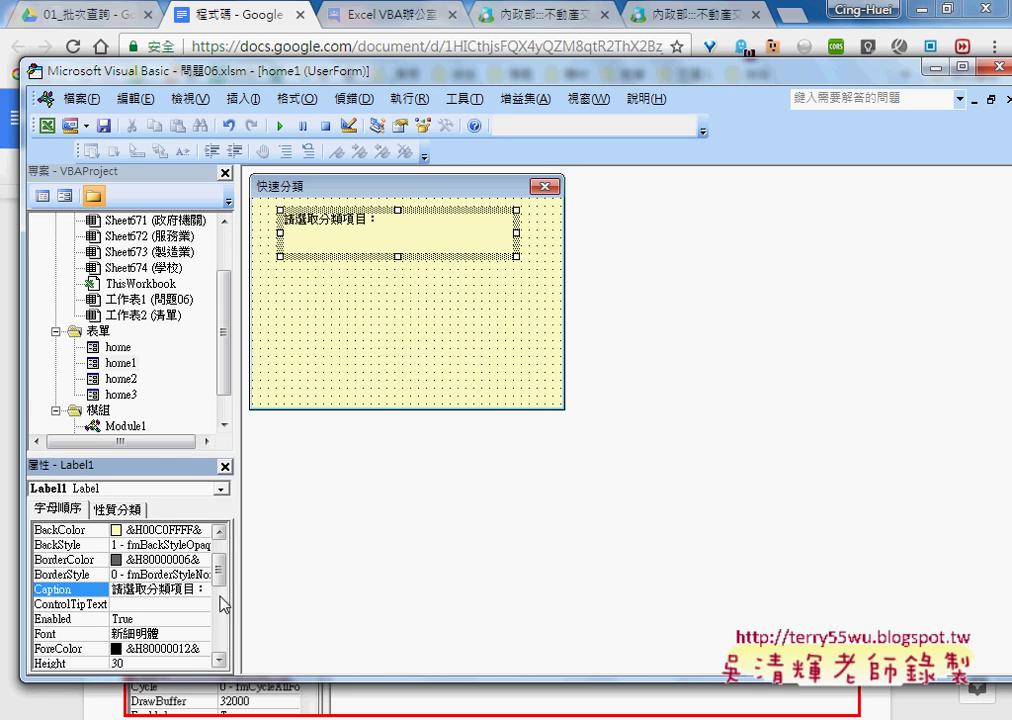
Set the label's font size to 18.
scroll(168, 620, down, 2)
click(72, 605)
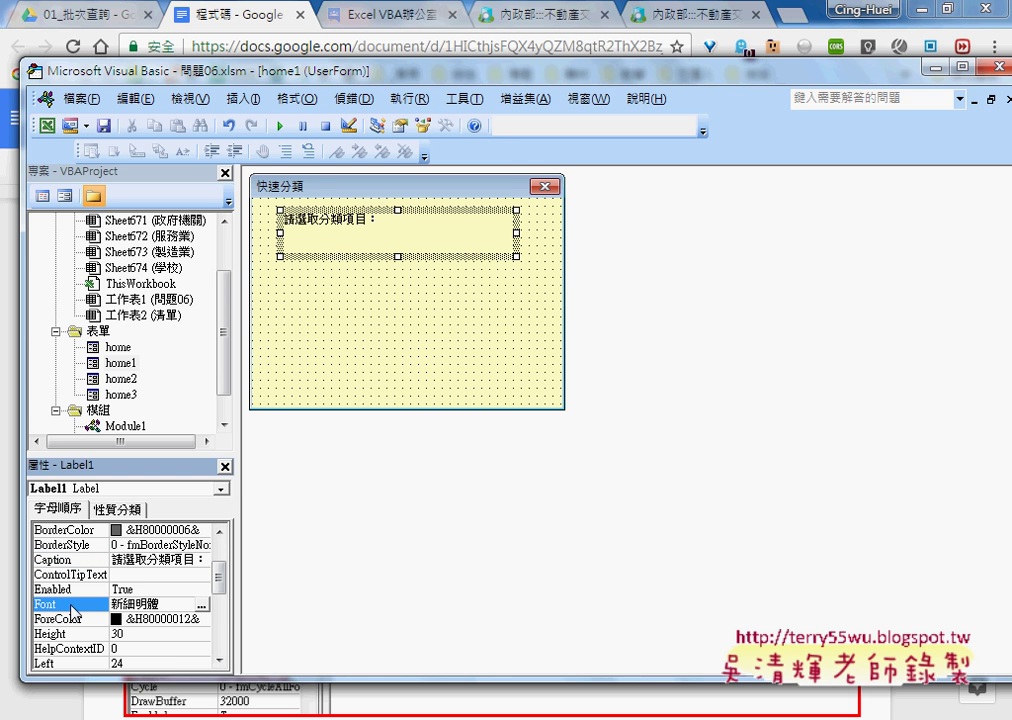
click(201, 607)
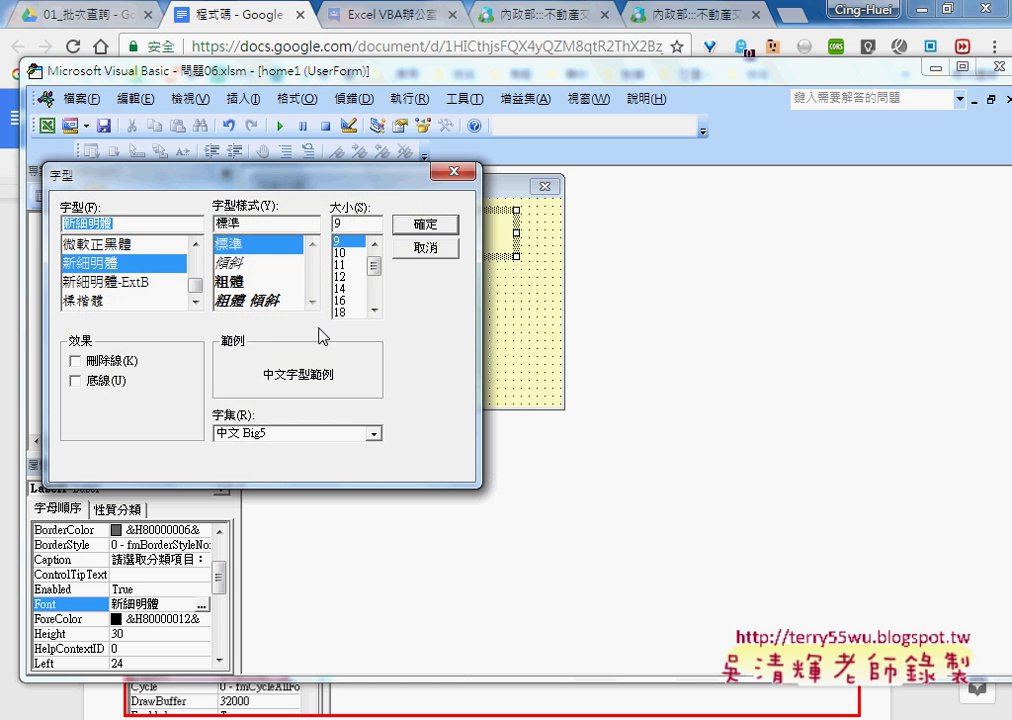
click(346, 312)
click(421, 226)
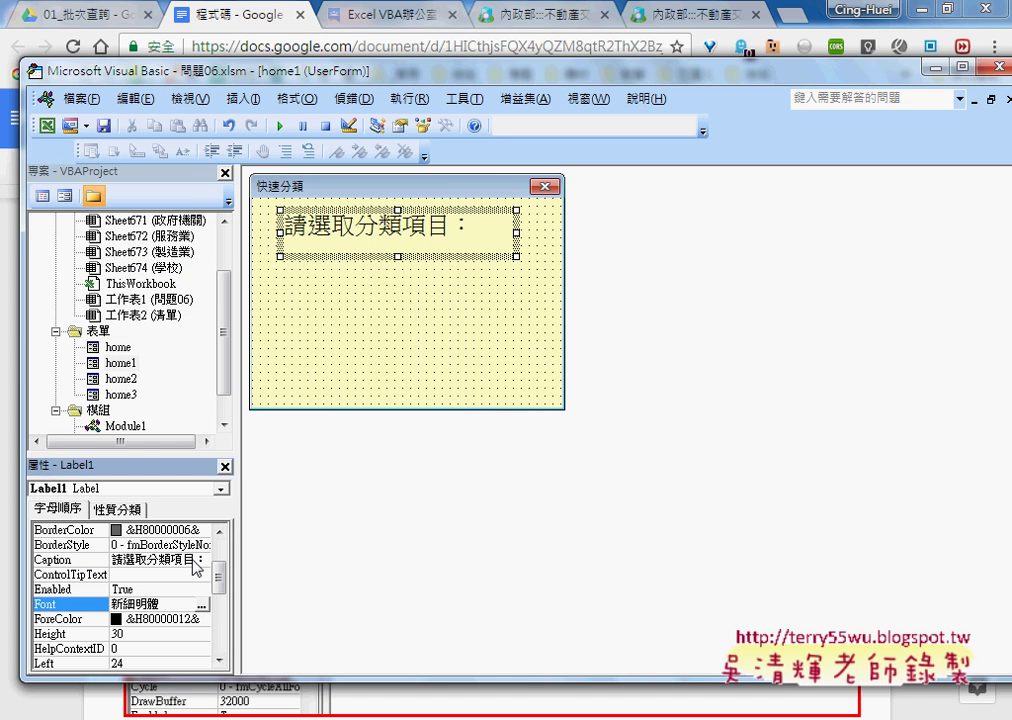
Make the label's text colour red via ForeColor's palette.
click(70, 619)
click(202, 619)
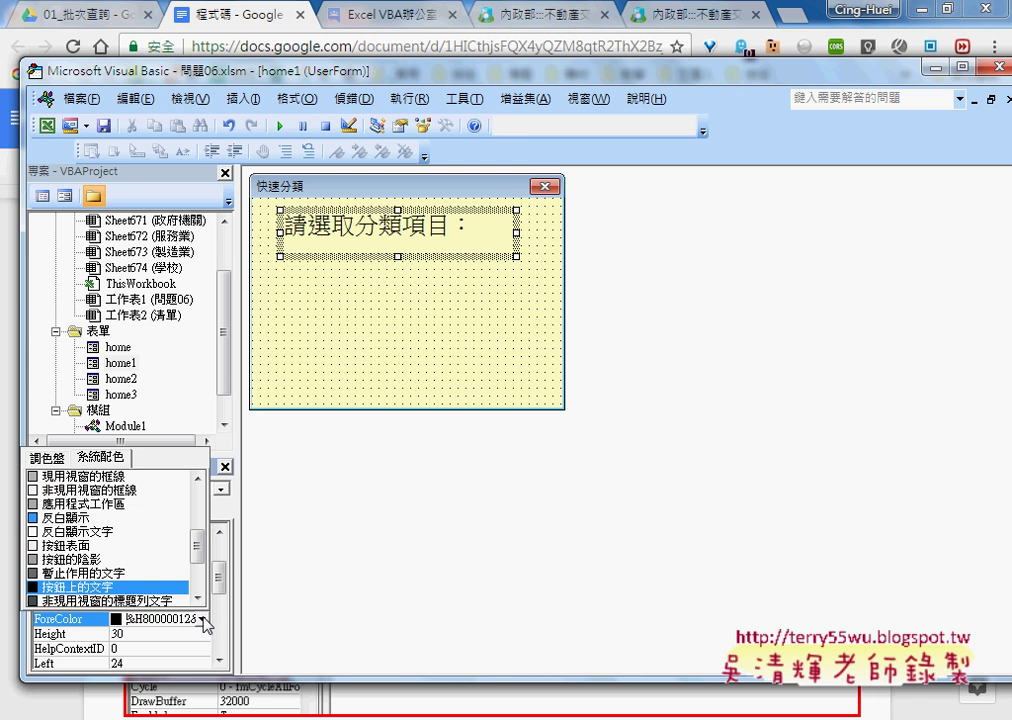
click(47, 457)
click(62, 522)
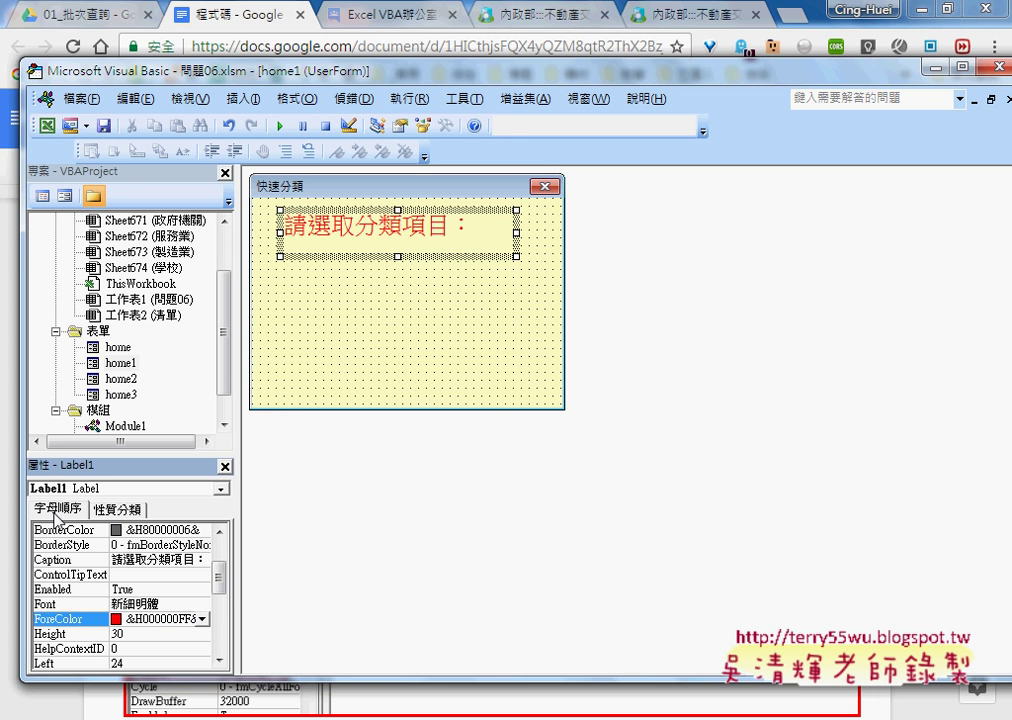
click(60, 560)
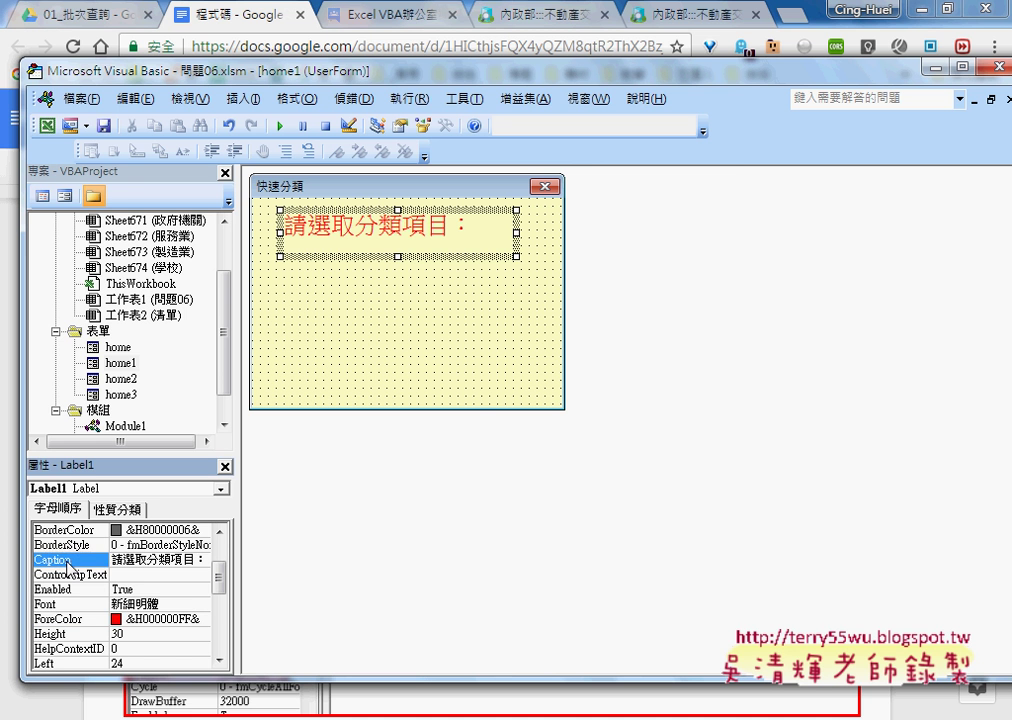
click(65, 604)
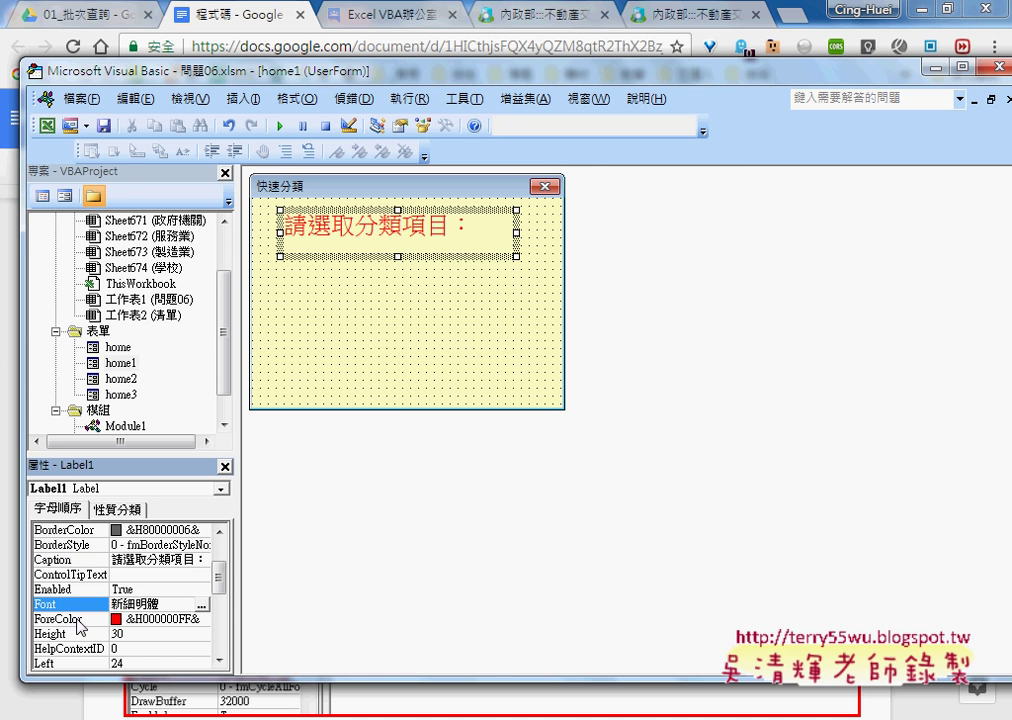
click(76, 619)
click(400, 250)
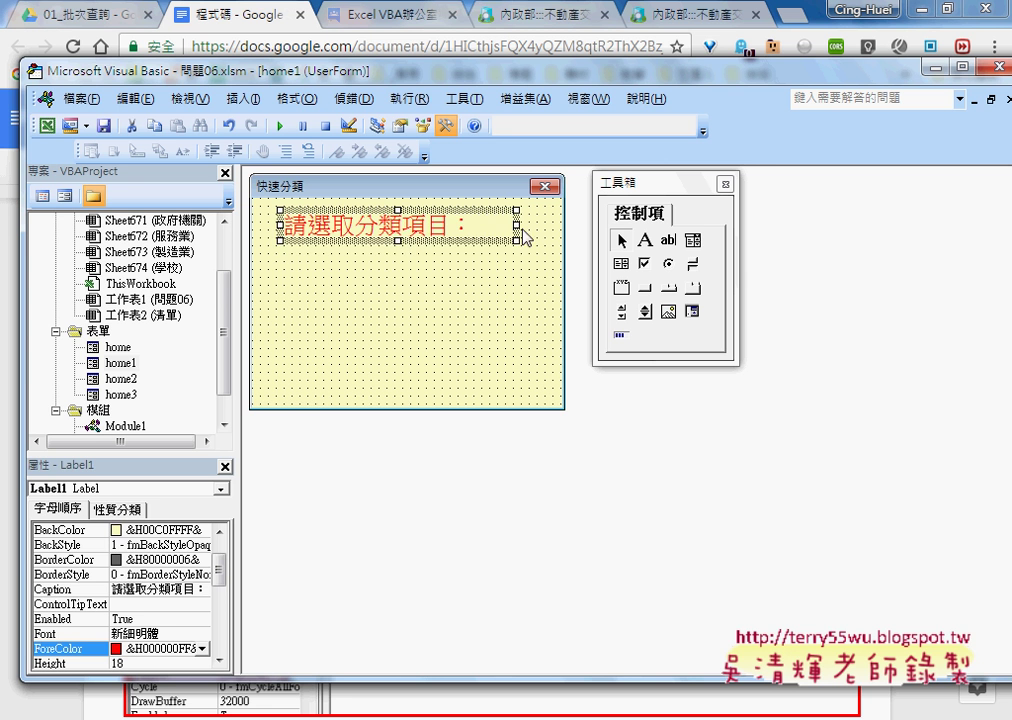
Draw a ComboBox under the label and a CommandButton below it on the right.
click(540, 285)
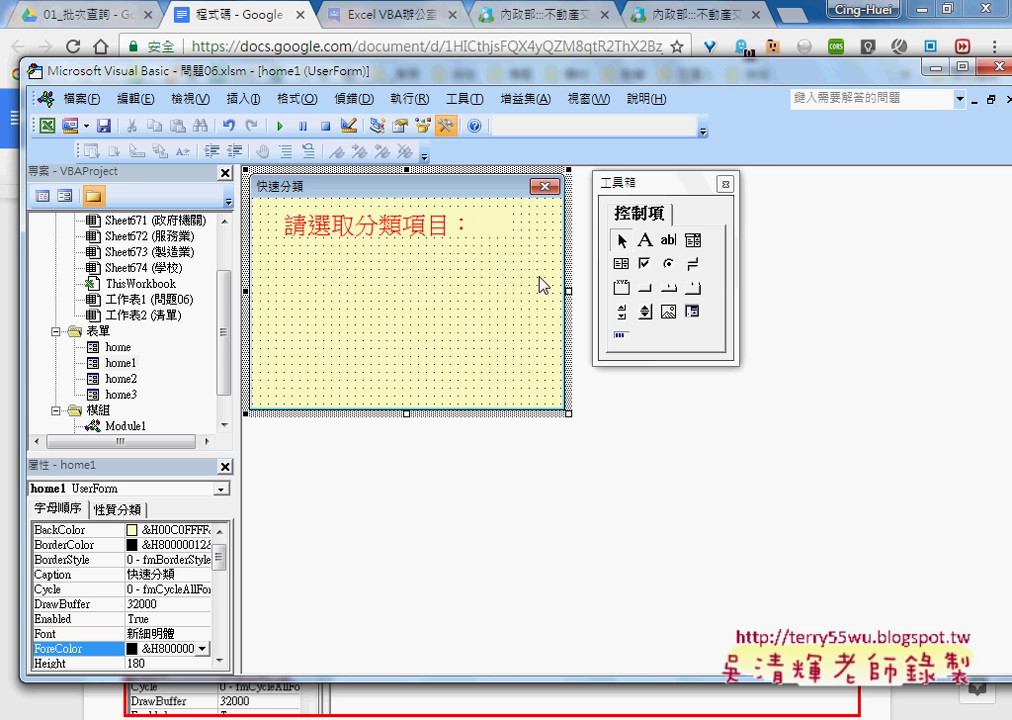
click(694, 240)
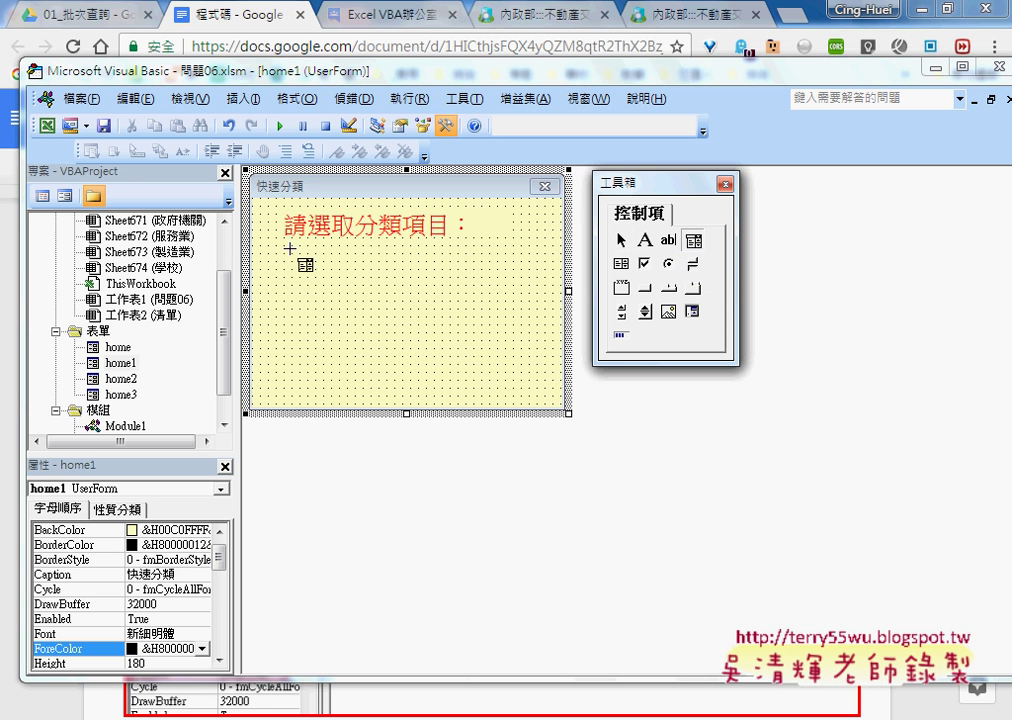
drag(292, 246, 521, 288)
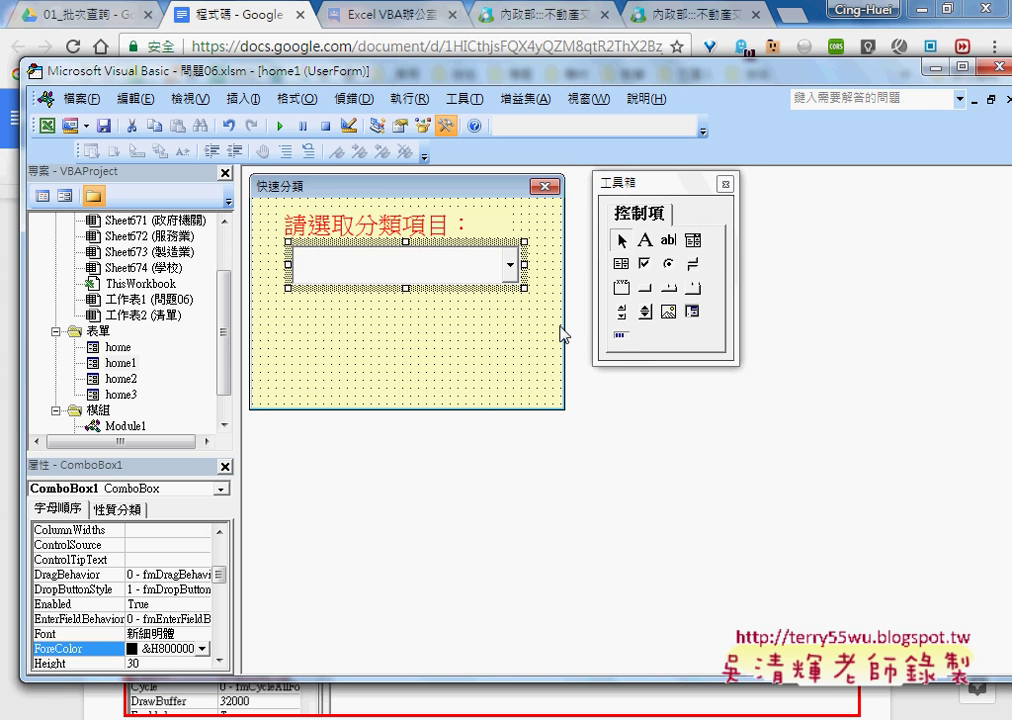
click(648, 290)
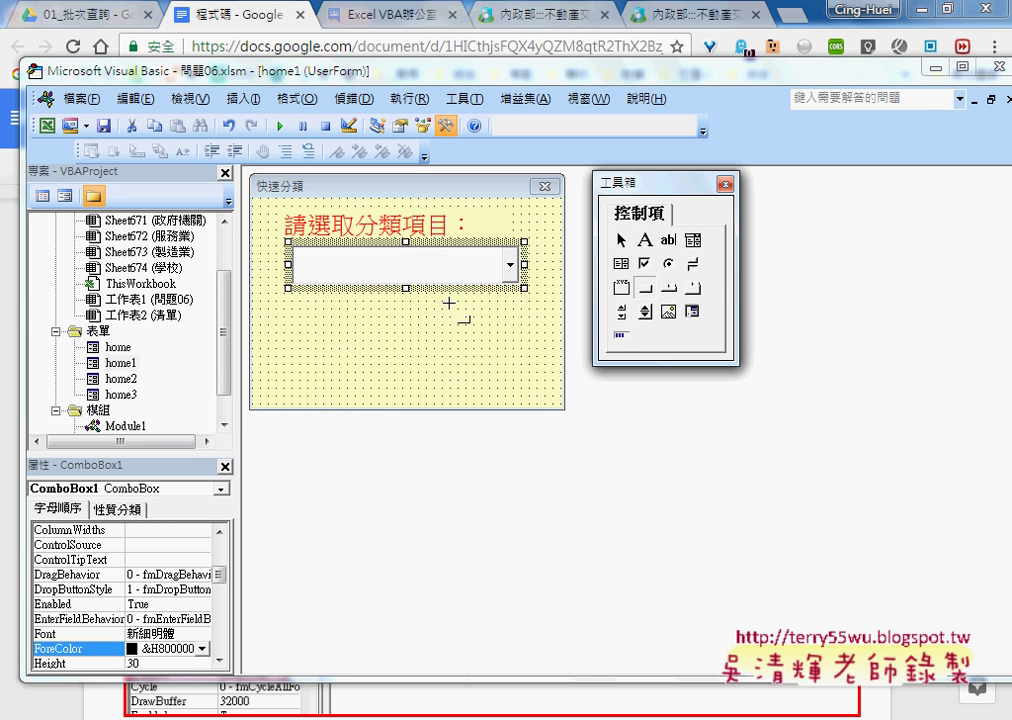
drag(406, 298, 522, 335)
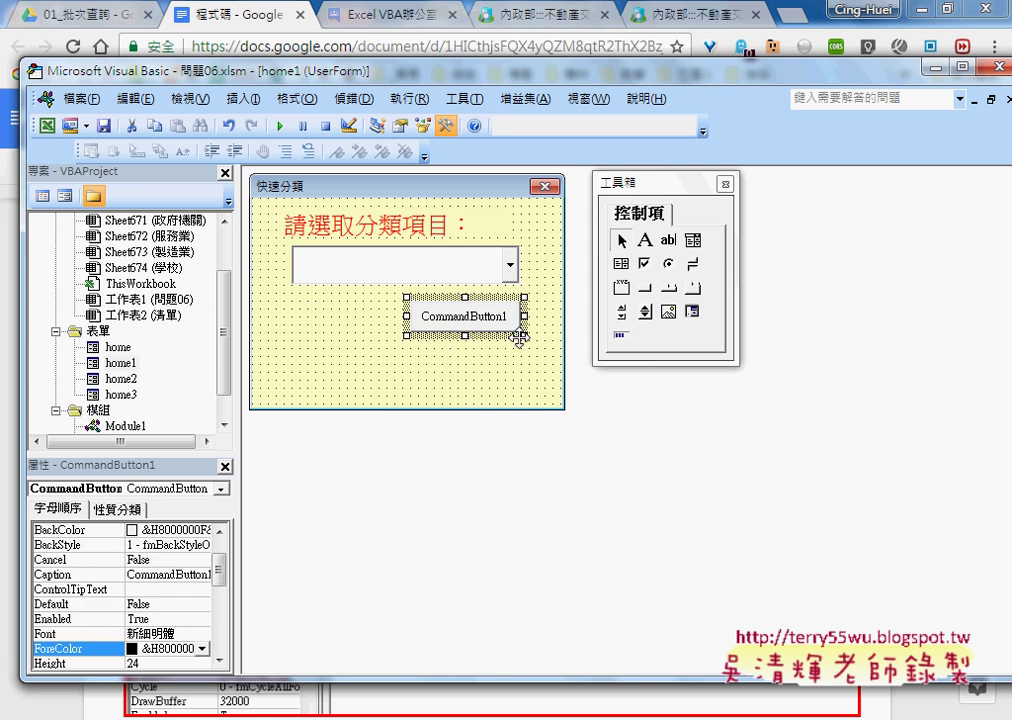
Shorten the home1 form slightly from its bottom edge.
click(451, 401)
drag(407, 416, 407, 402)
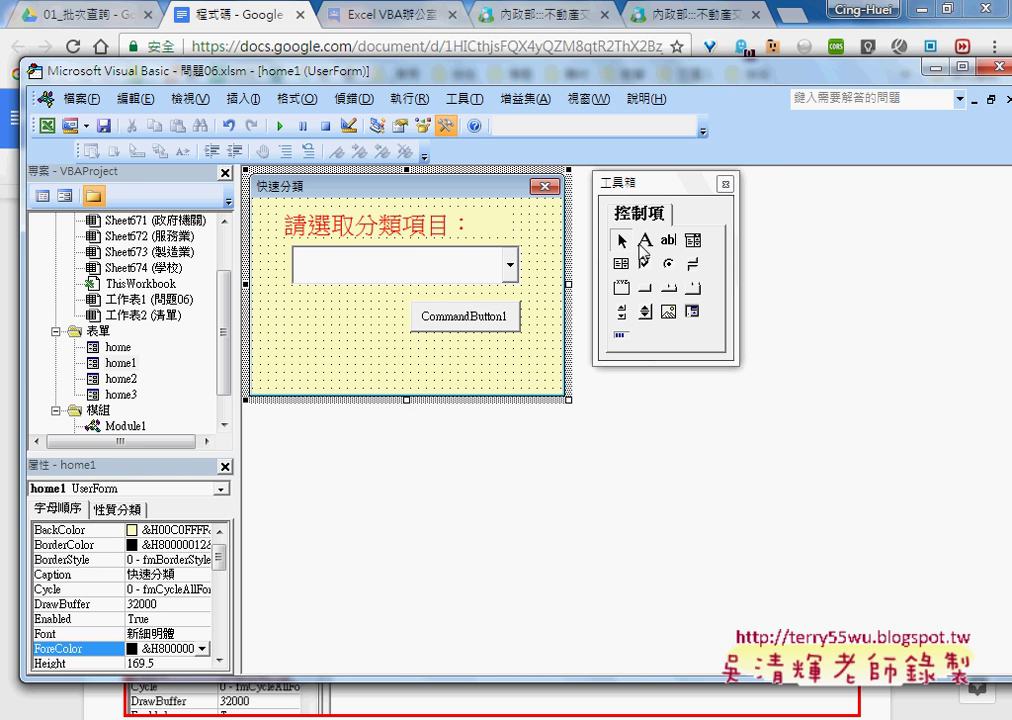
click(510, 322)
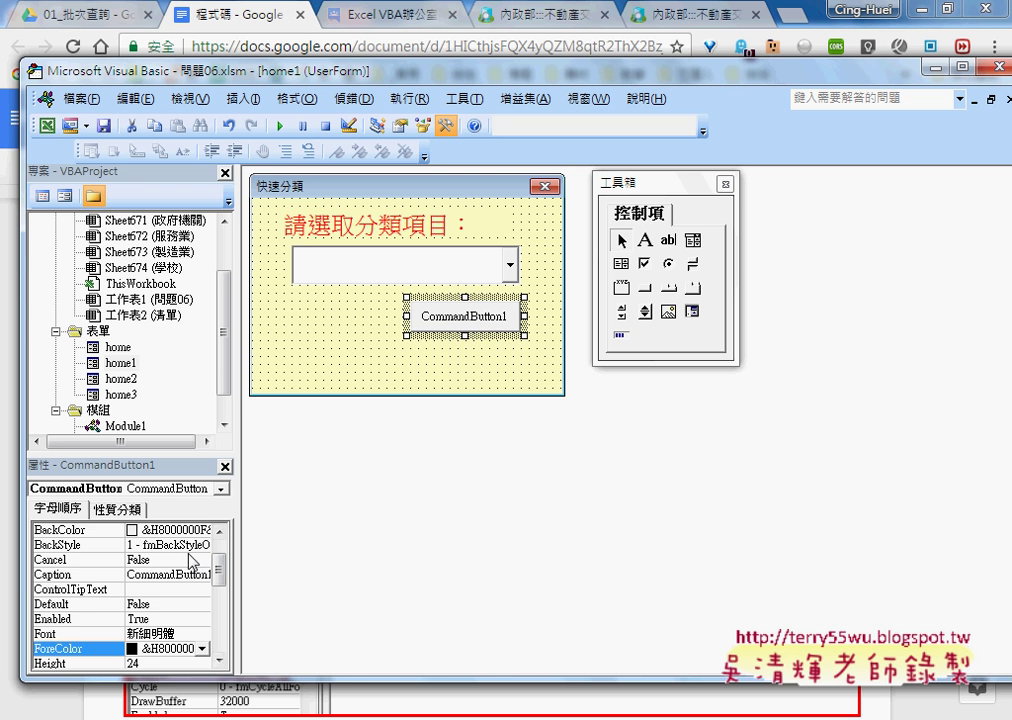
Change the button's caption to 確定.
click(70, 576)
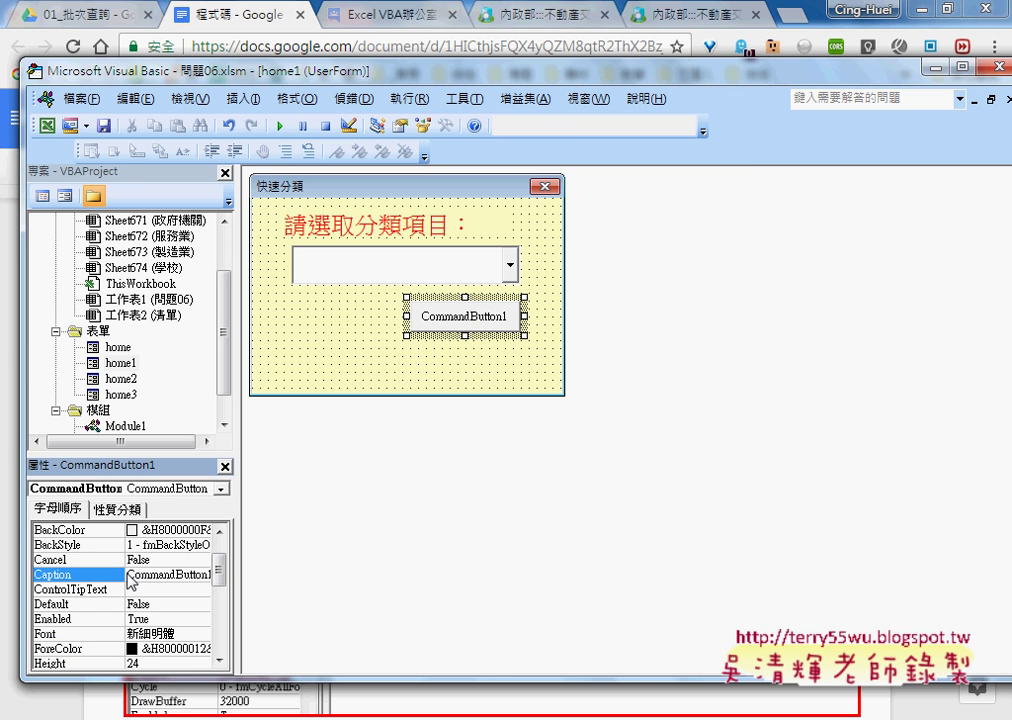
double_click(129, 574)
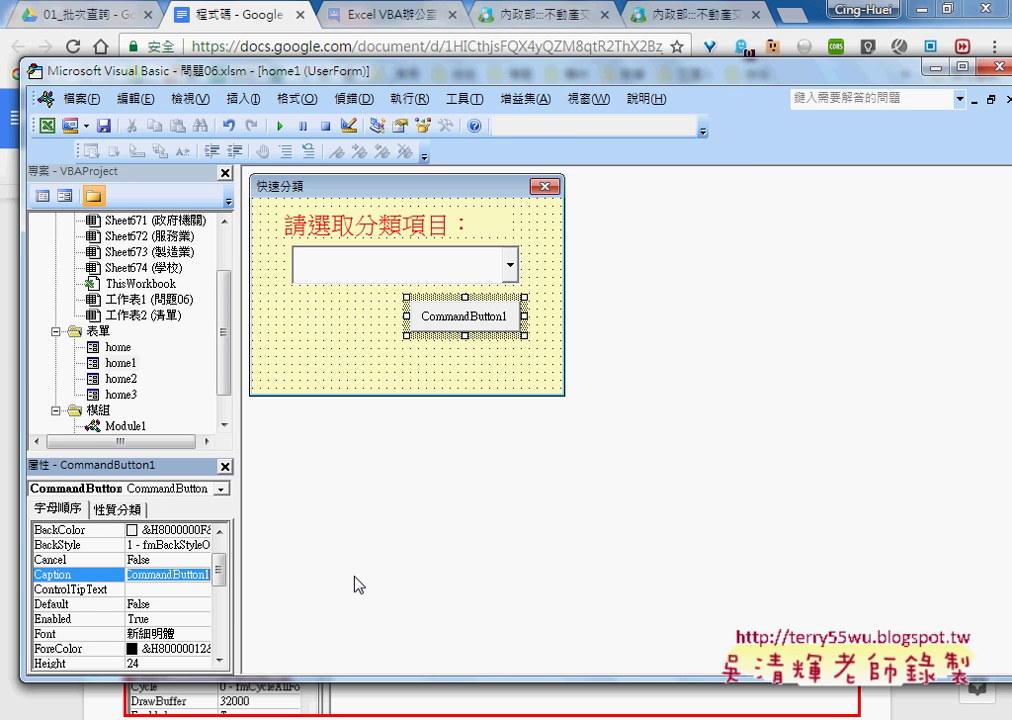
text(確定)
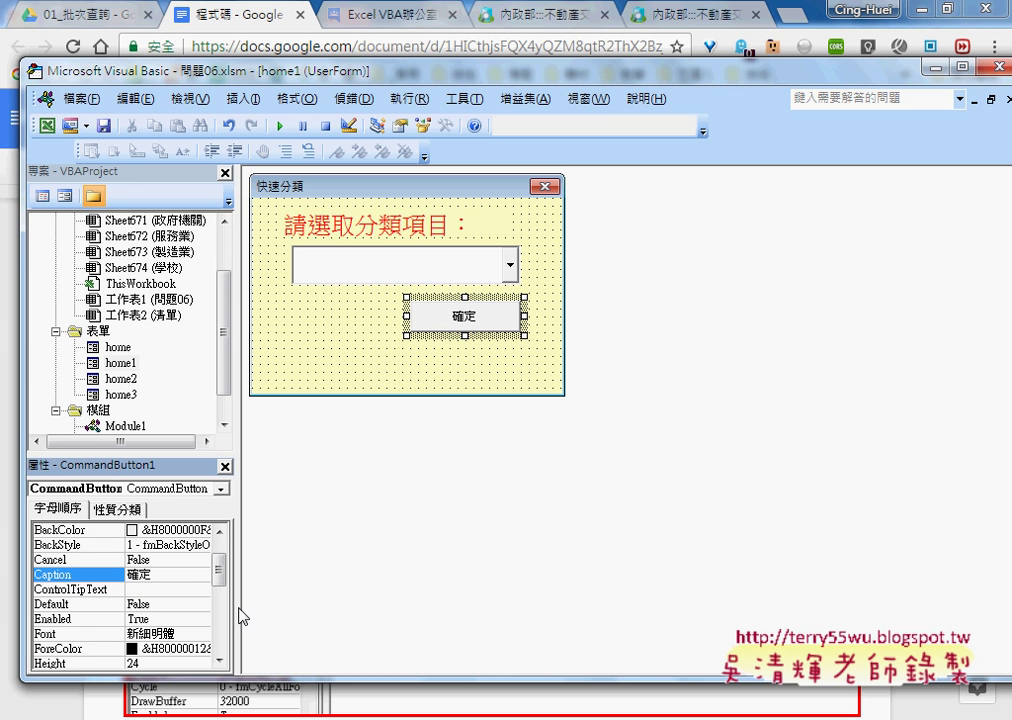
Set the 確定 button's caption font size to 18.
click(64, 636)
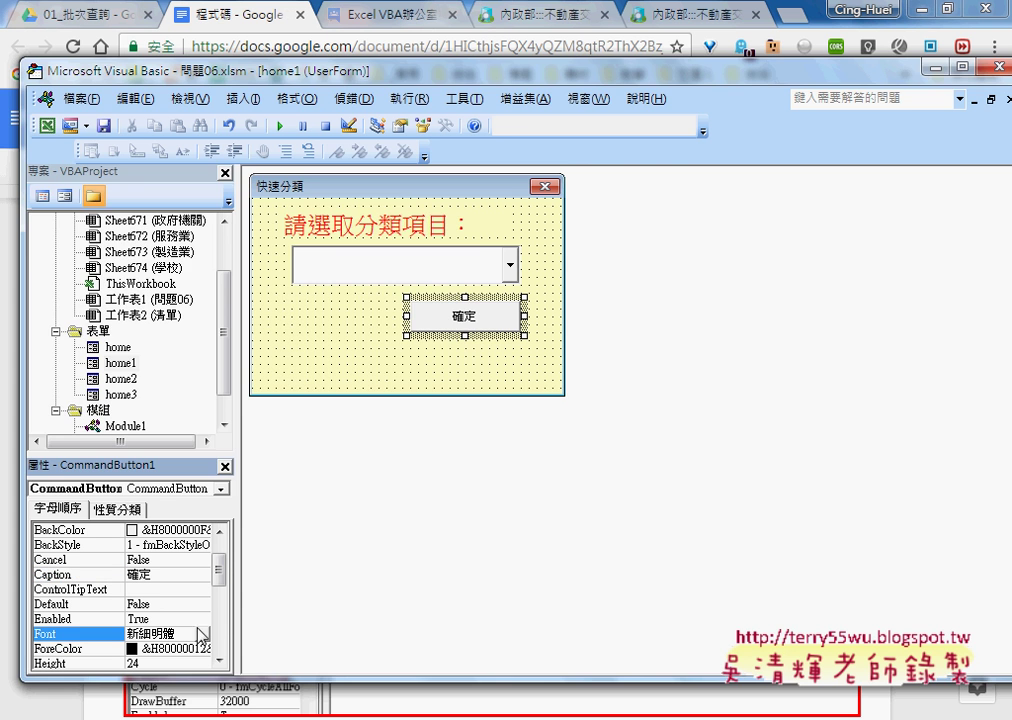
click(202, 634)
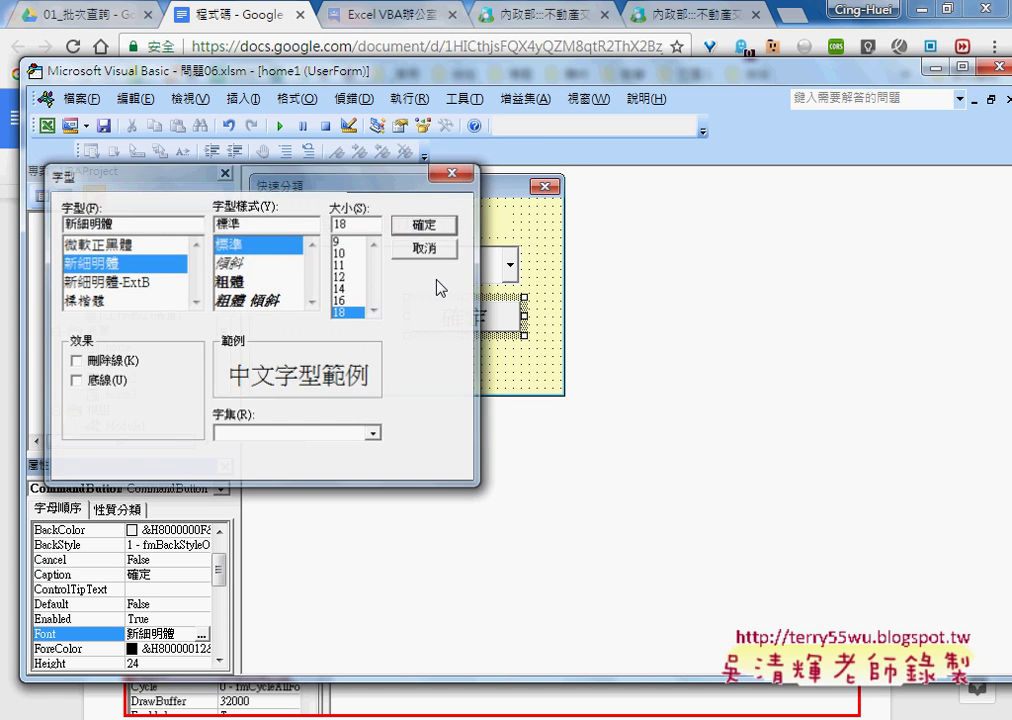
key(Return)
click(202, 636)
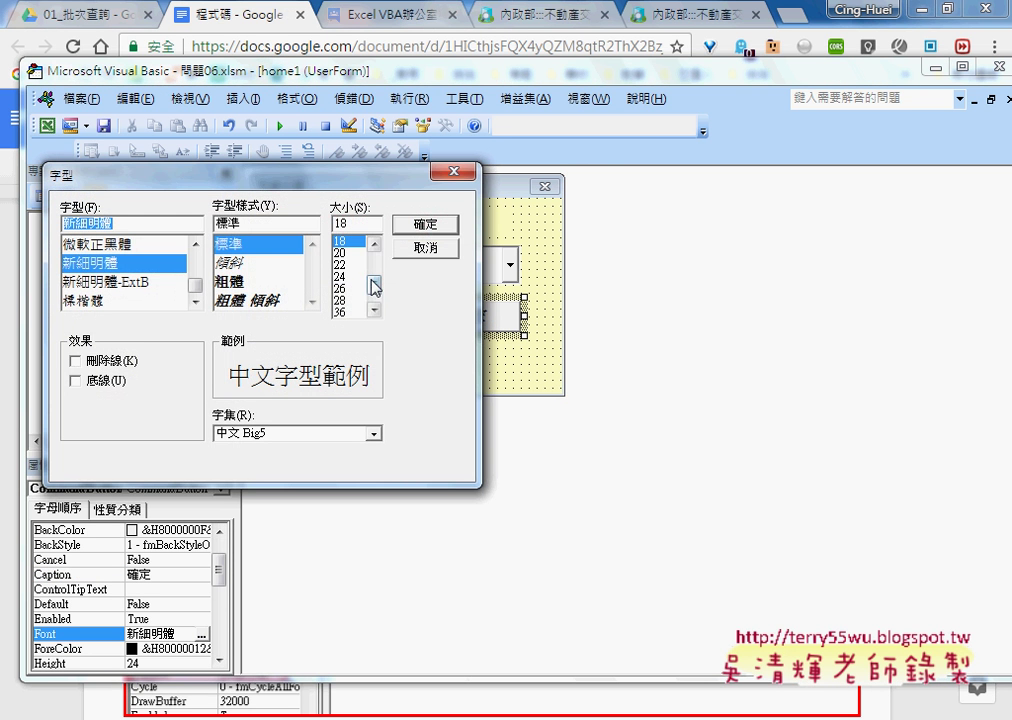
click(376, 248)
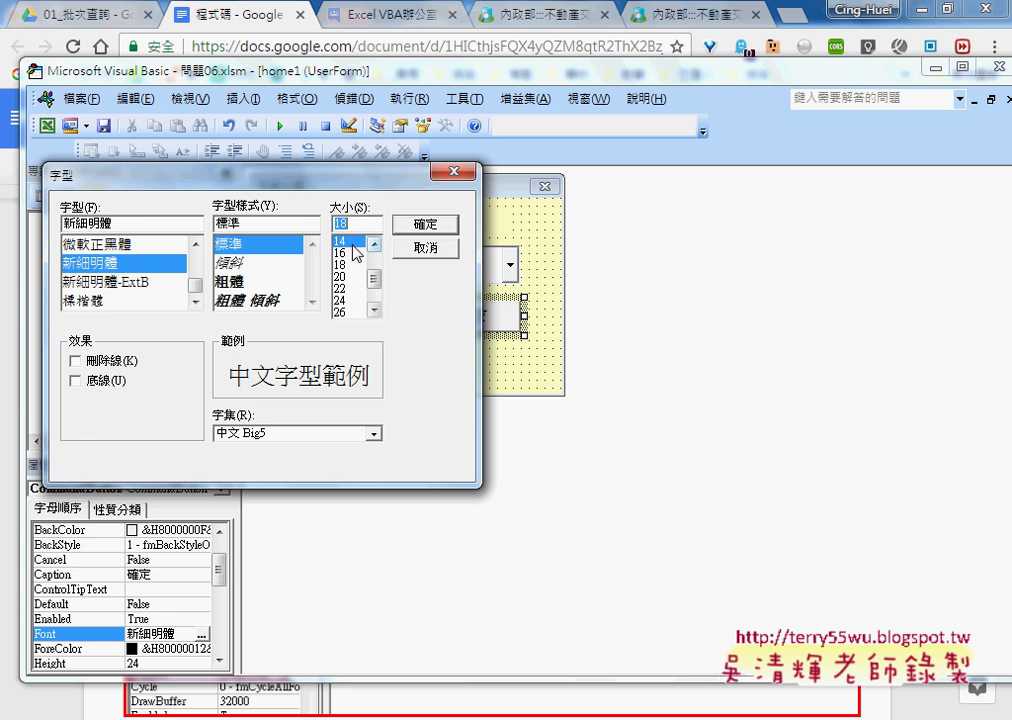
key(Return)
Make the 確定 caption red via ForeColor's palette.
click(131, 648)
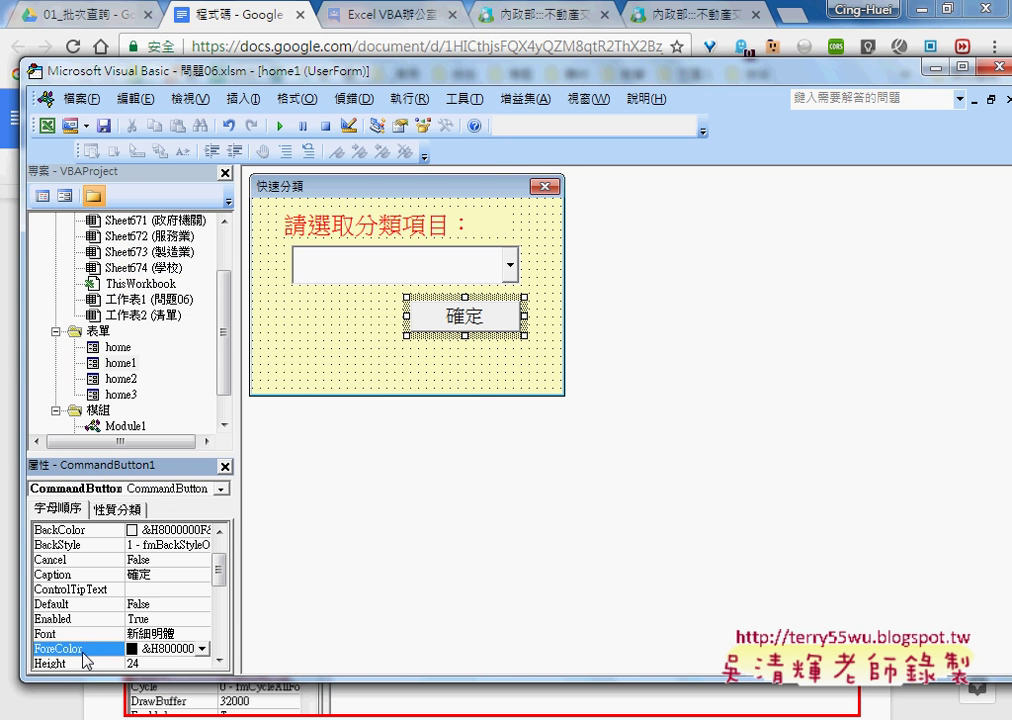
click(202, 648)
click(45, 488)
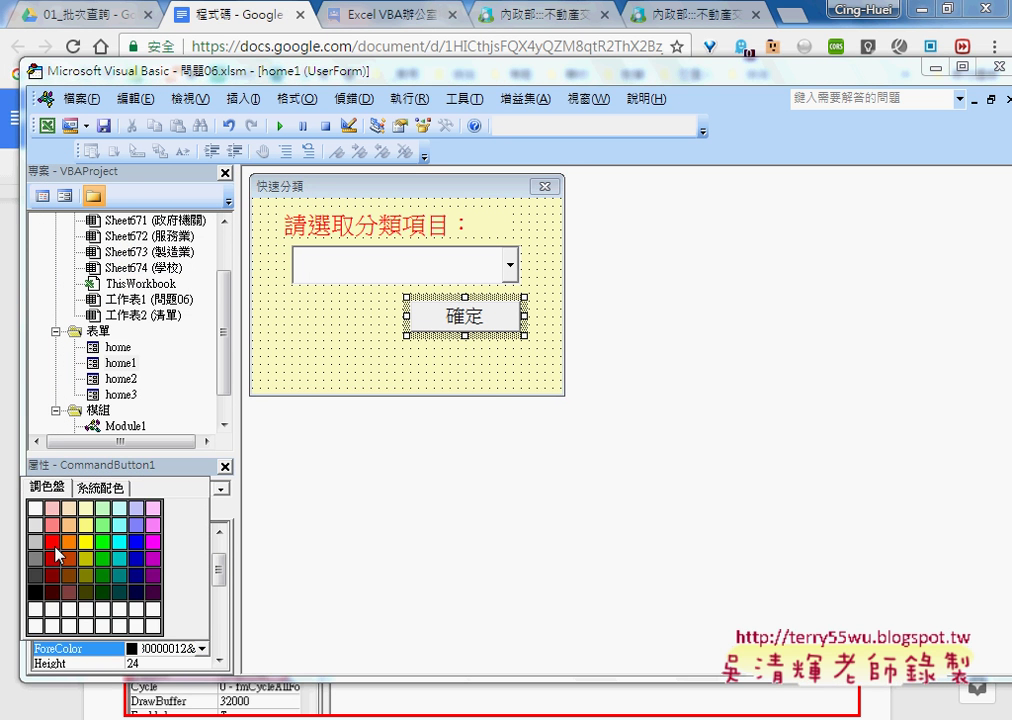
click(48, 545)
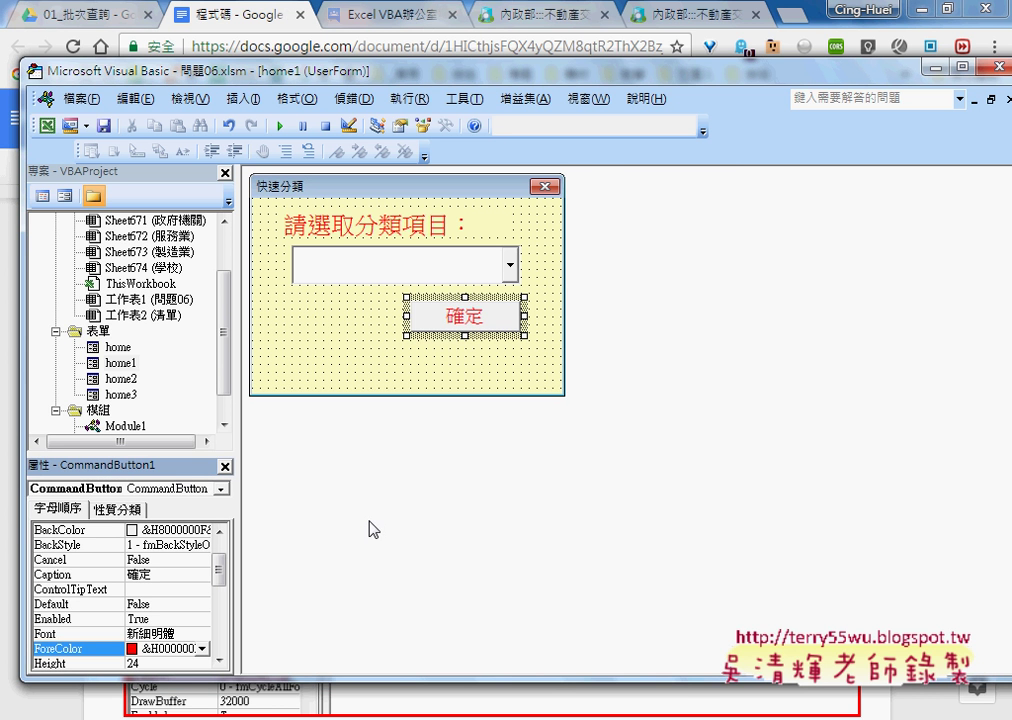
click(368, 364)
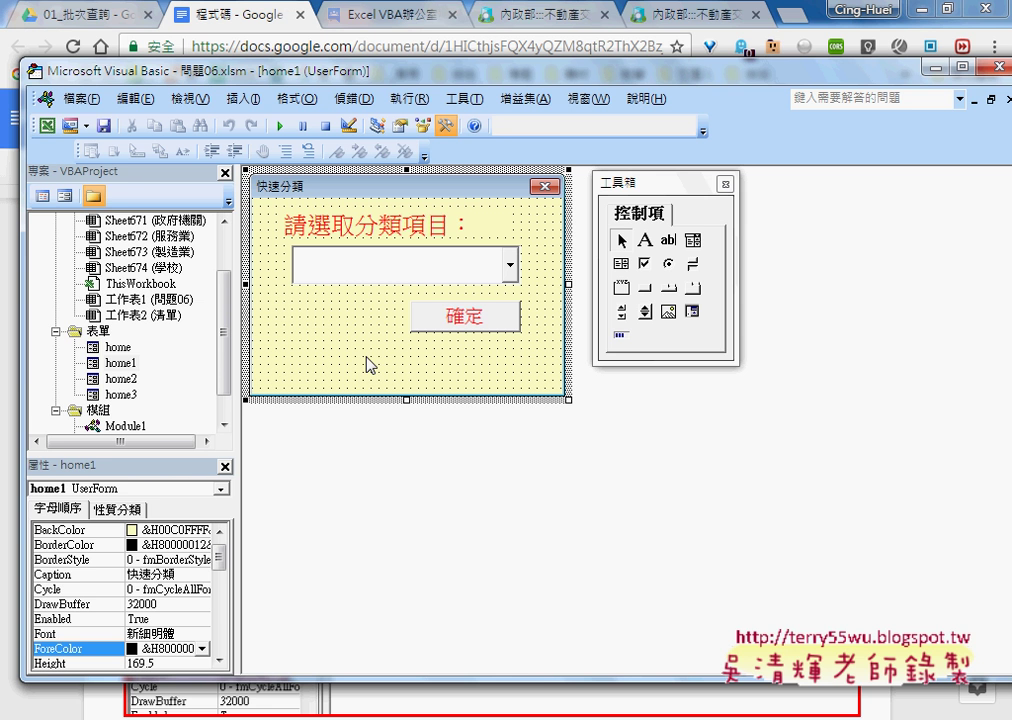
Run the home1 form to preview it, then reopen the VBA editor from Excel.
click(283, 129)
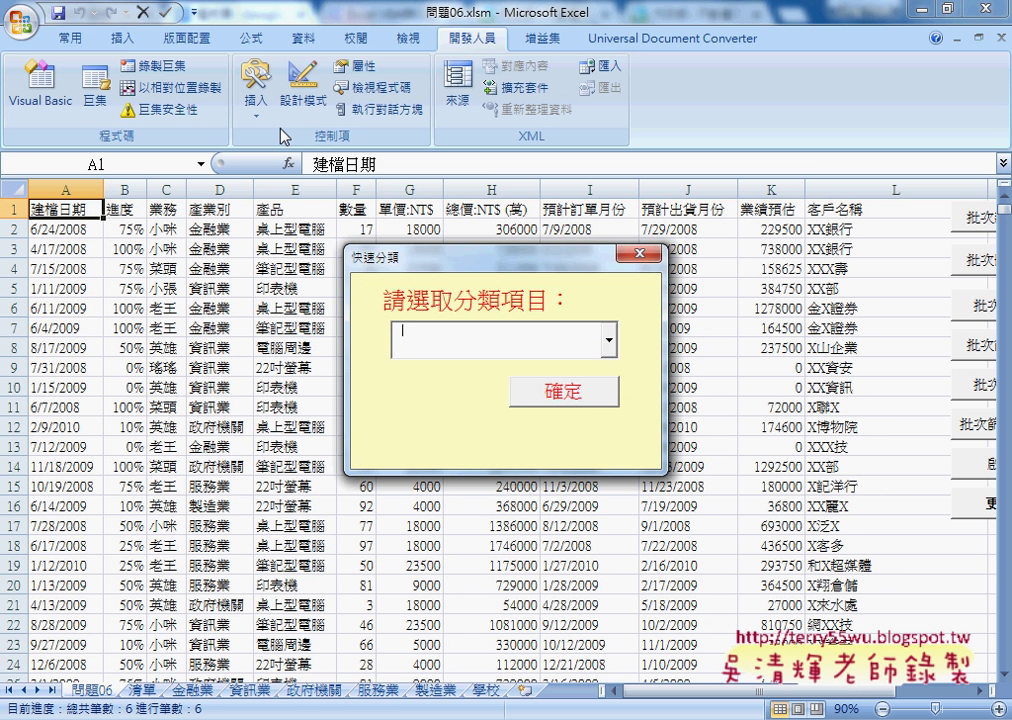
click(638, 254)
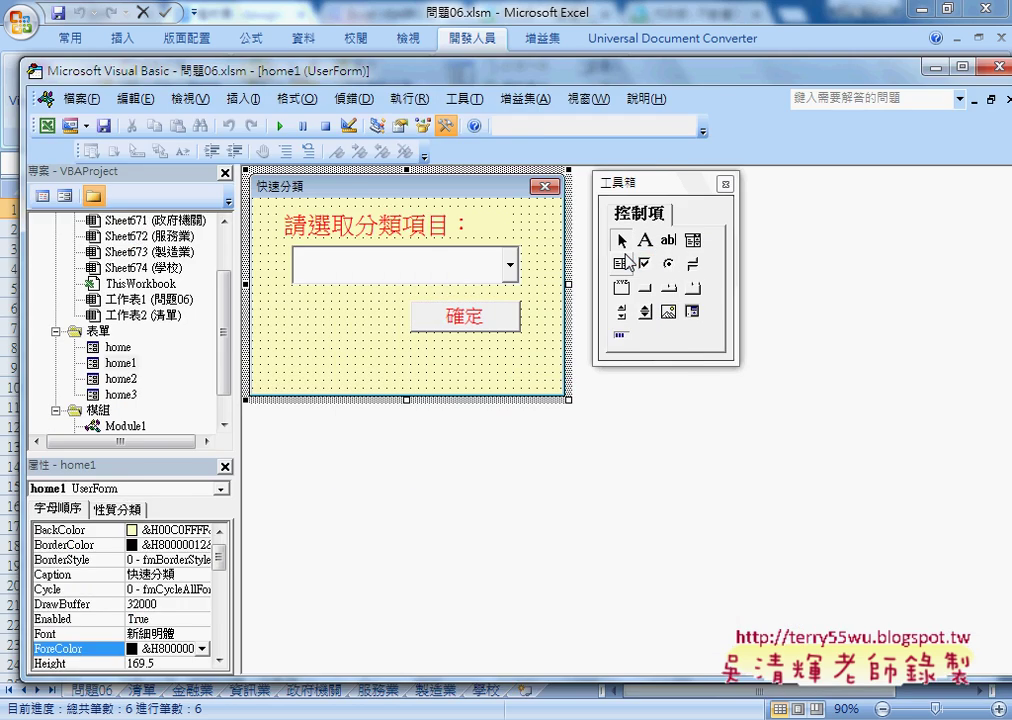
click(937, 68)
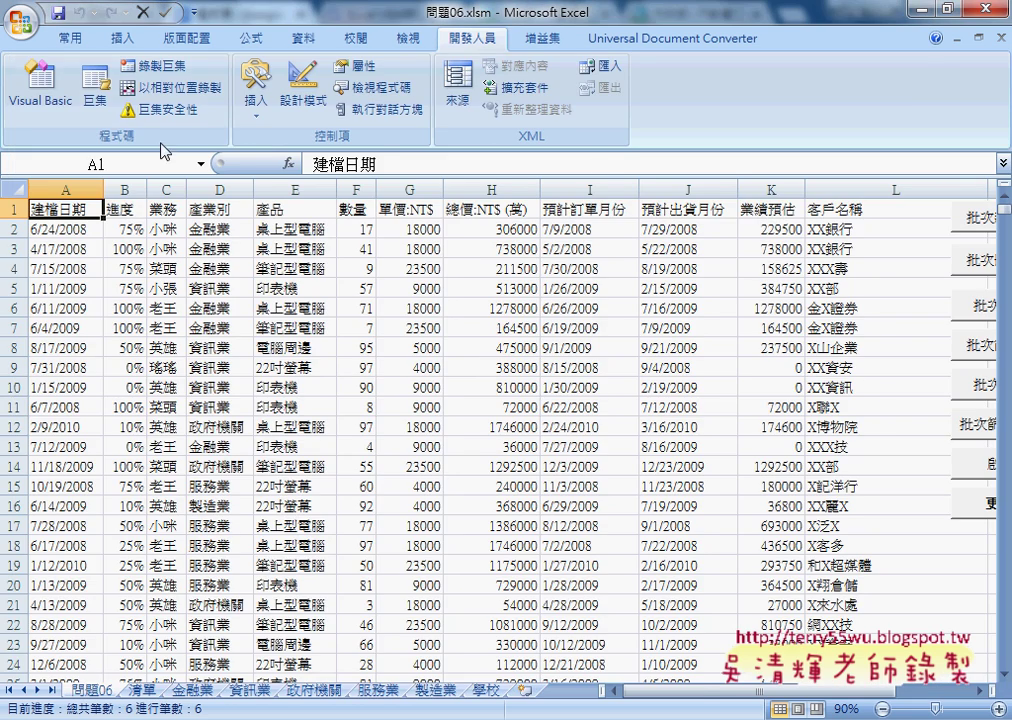
click(57, 100)
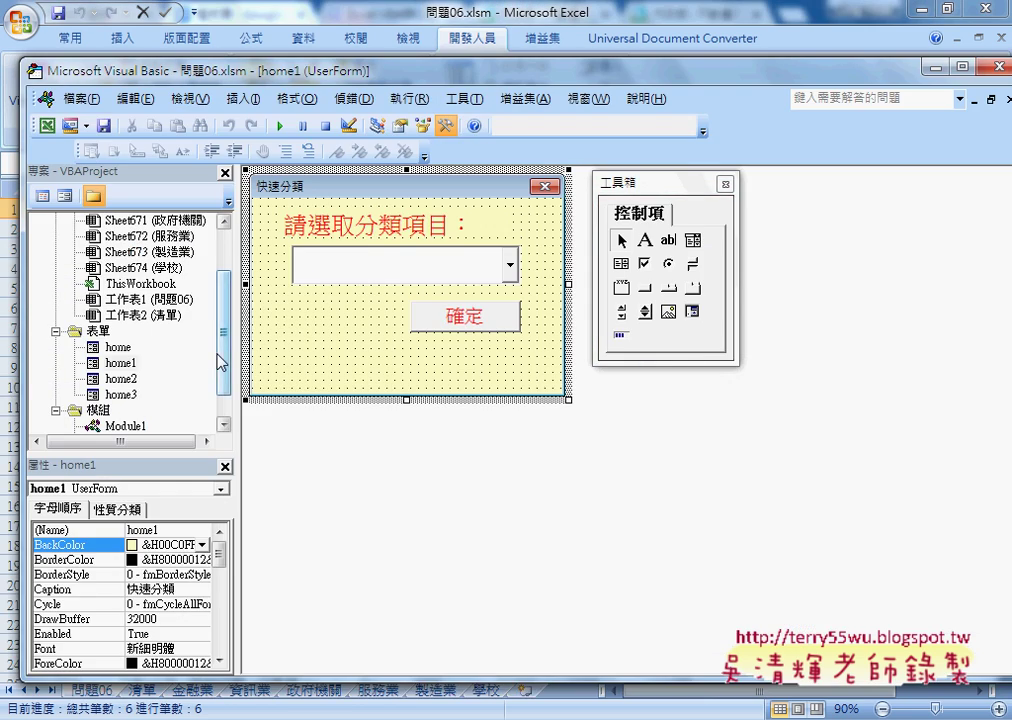
Open Module2's code, then Module1's code.
click(222, 390)
double_click(130, 410)
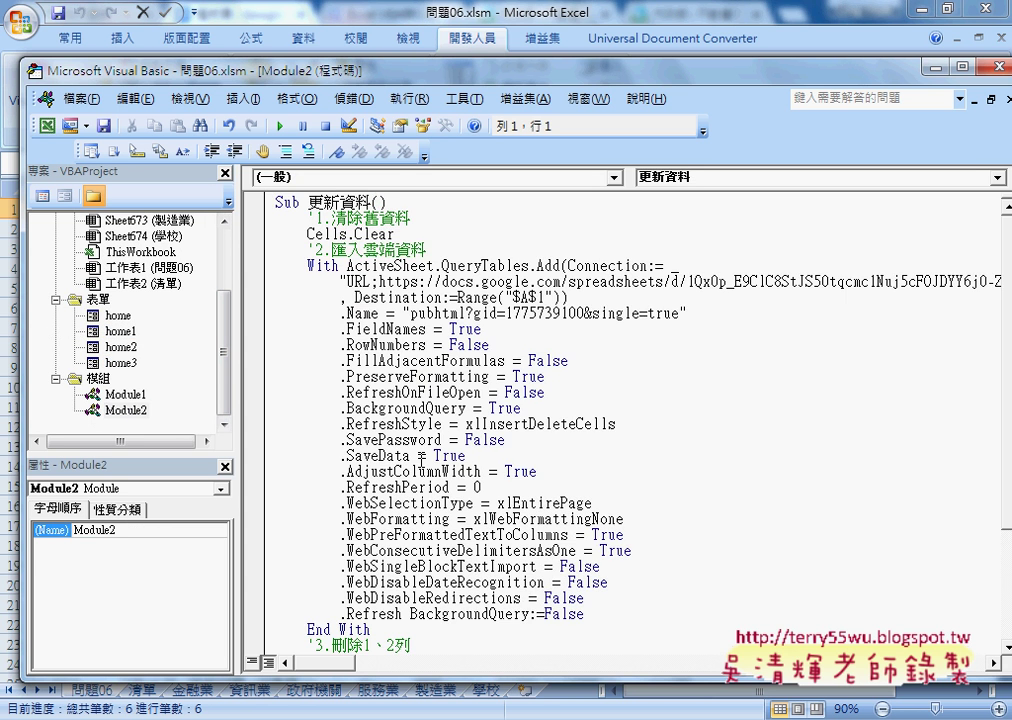
scroll(420, 460, down, 2)
scroll(421, 460, down, 1)
double_click(110, 394)
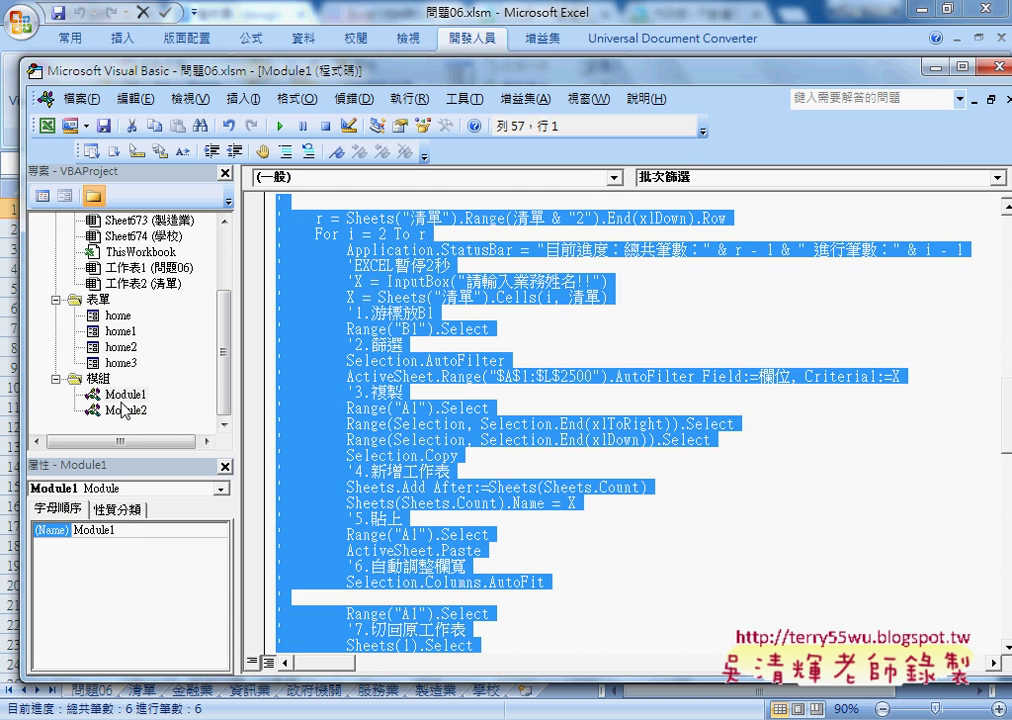
scroll(400, 441, down, 1)
scroll(400, 441, down, 5)
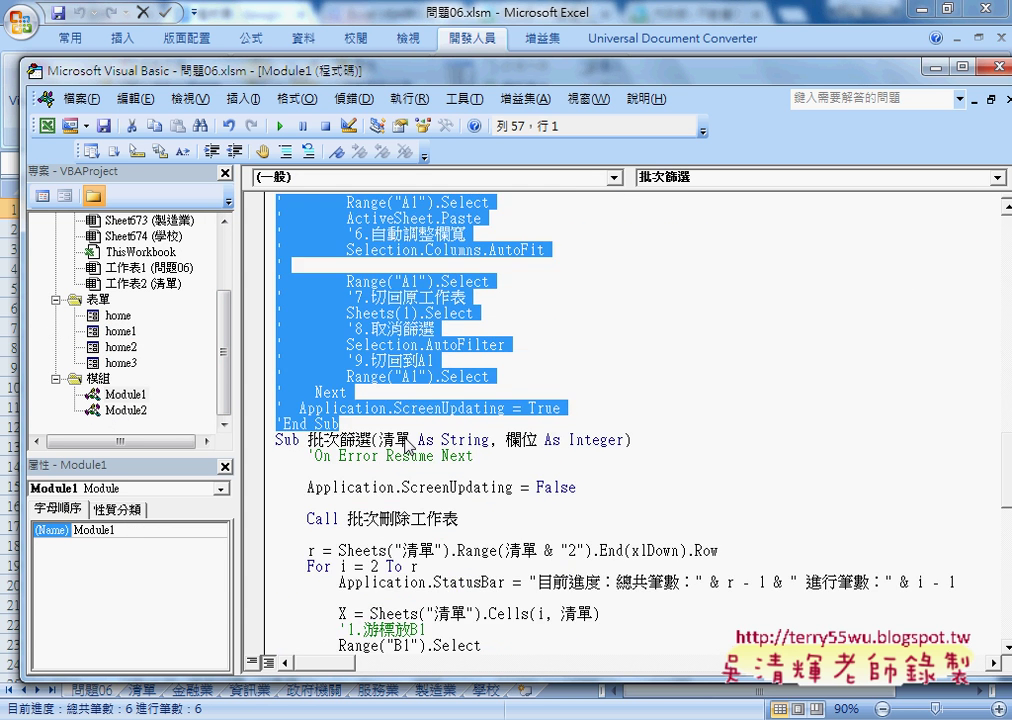
In Sub 啟動表單, change home2.Show to home1.Show.
click(250, 100)
click(272, 127)
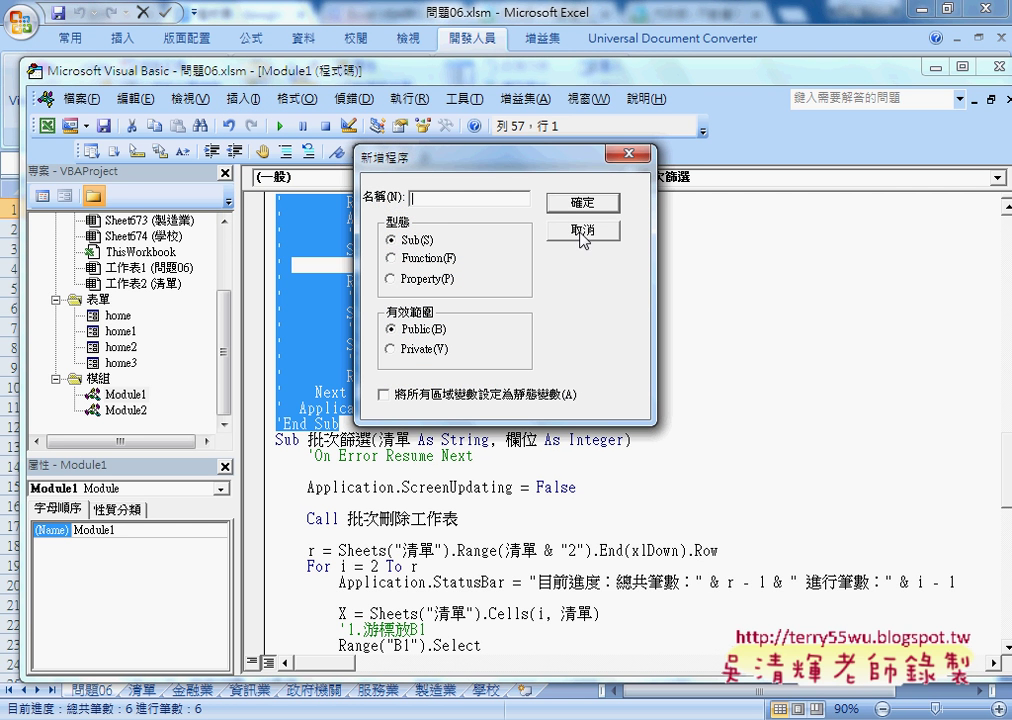
click(583, 232)
scroll(948, 501, down, 5)
scroll(948, 501, down, 3)
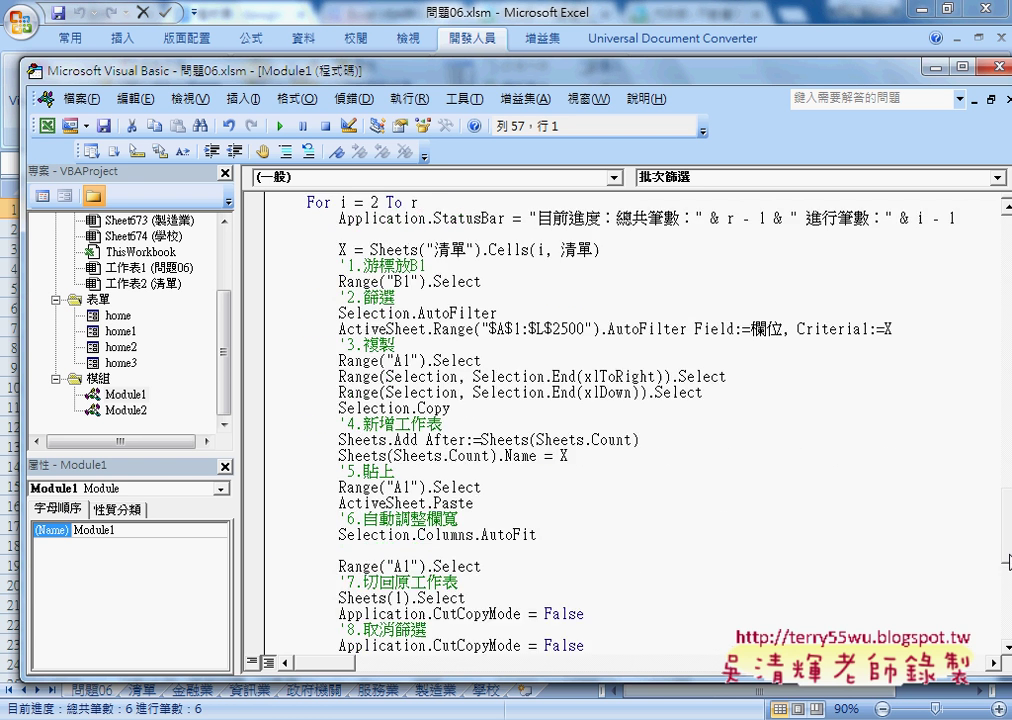
scroll(948, 501, down, 8)
scroll(948, 501, down, 1)
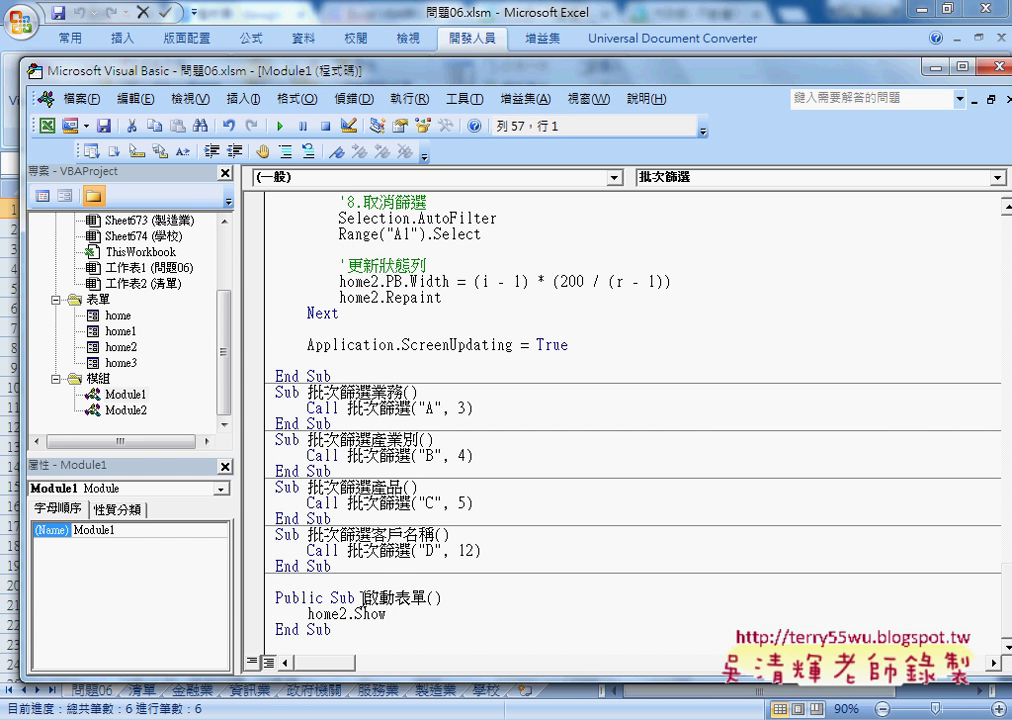
double_click(424, 599)
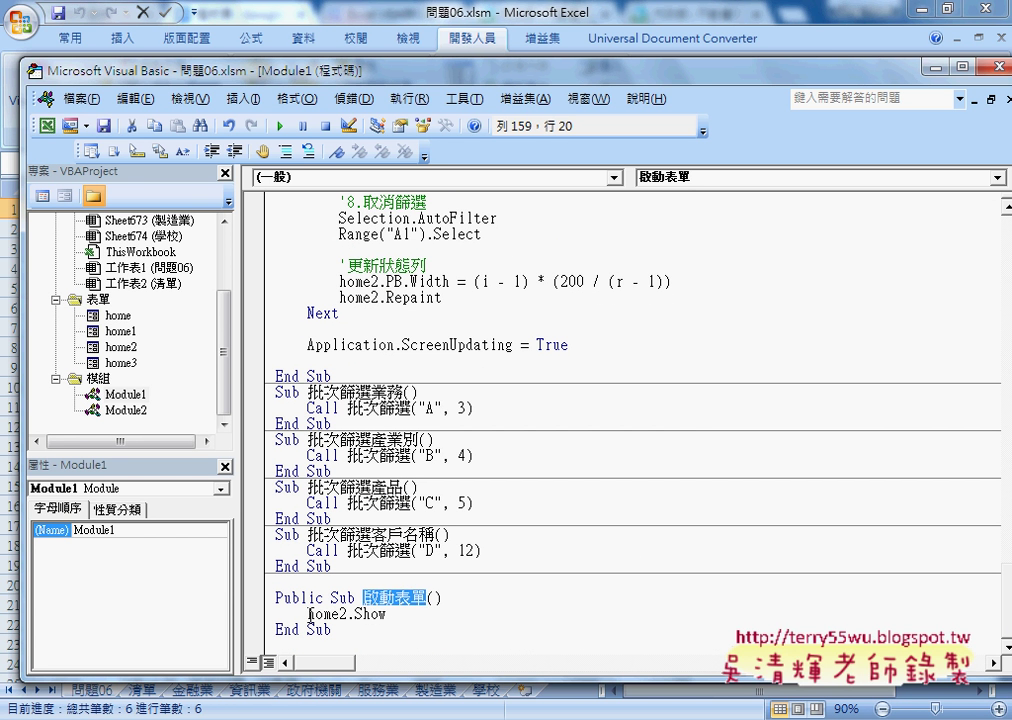
drag(337, 614, 344, 614)
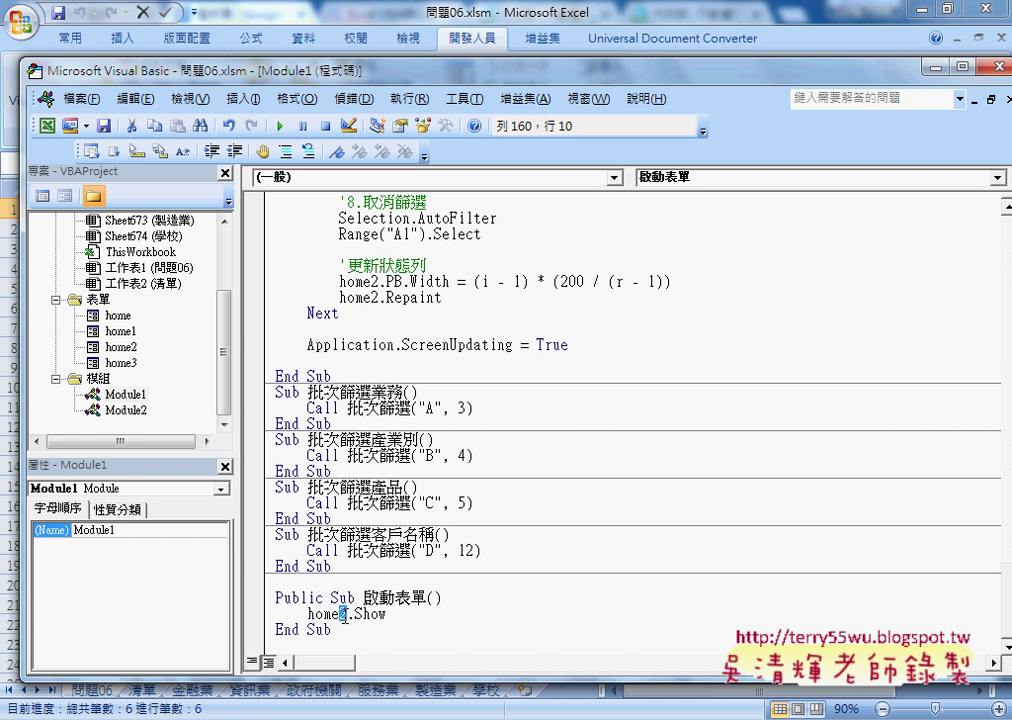
text(1)
Launch 快速分類 with the sheet's 啟動表單 button, open the empty category list, and click 確定.
click(935, 67)
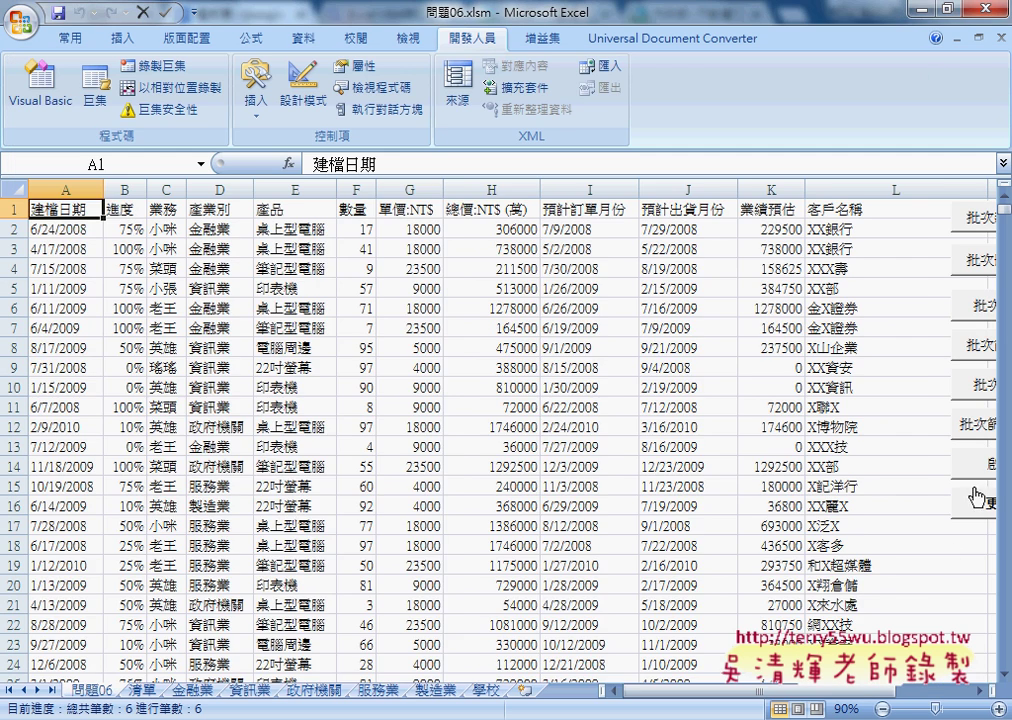
drag(765, 690, 815, 690)
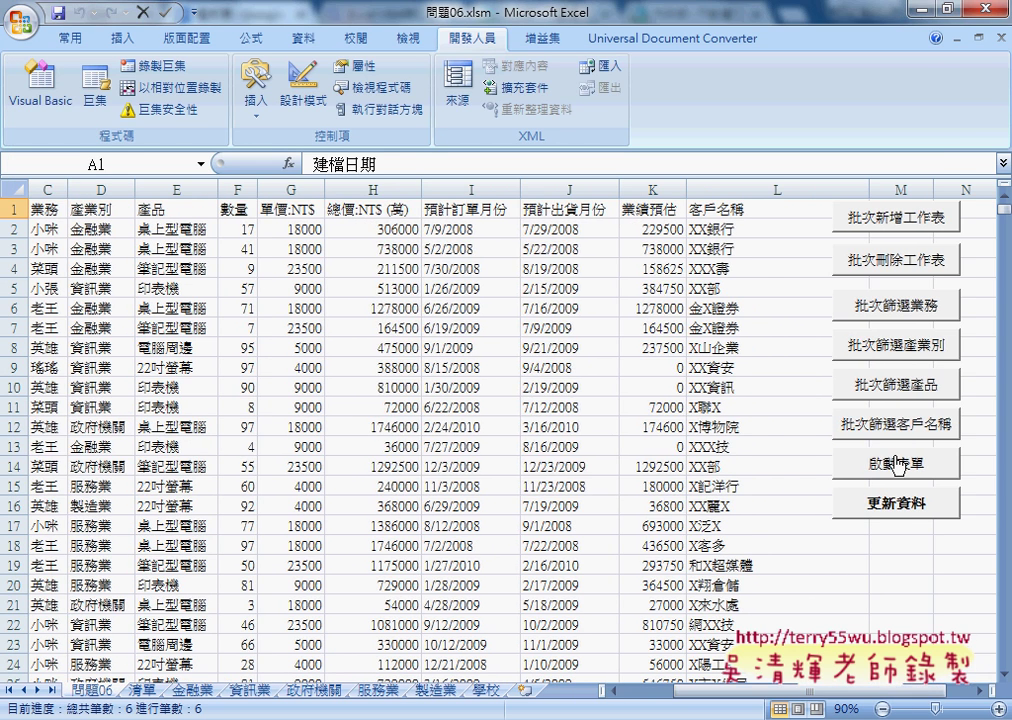
click(899, 465)
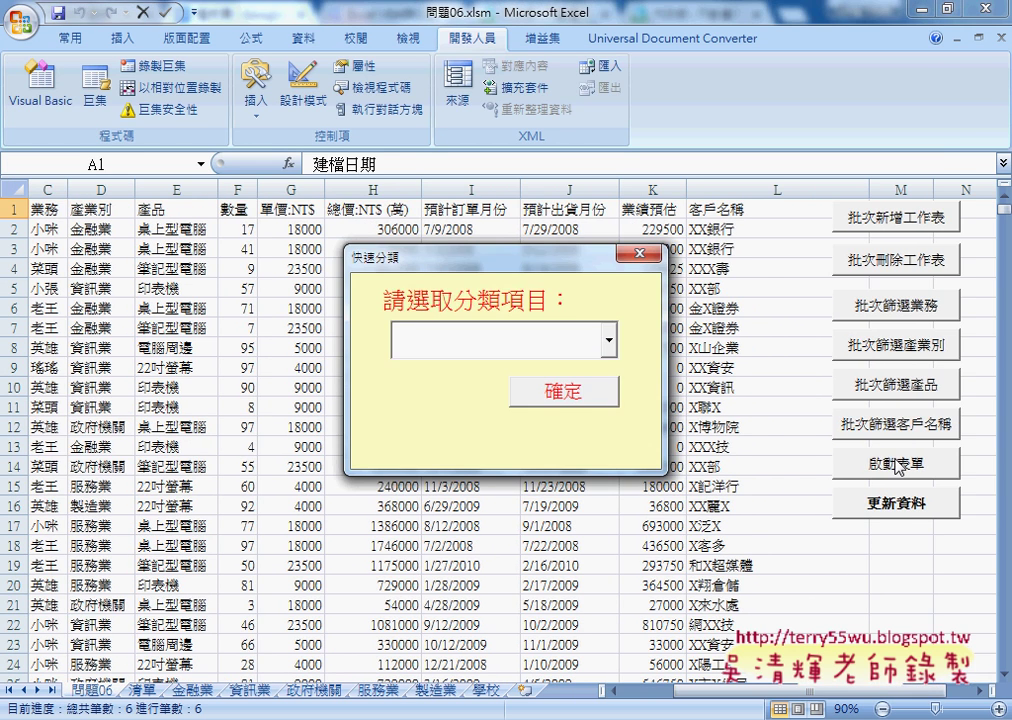
click(610, 346)
click(575, 393)
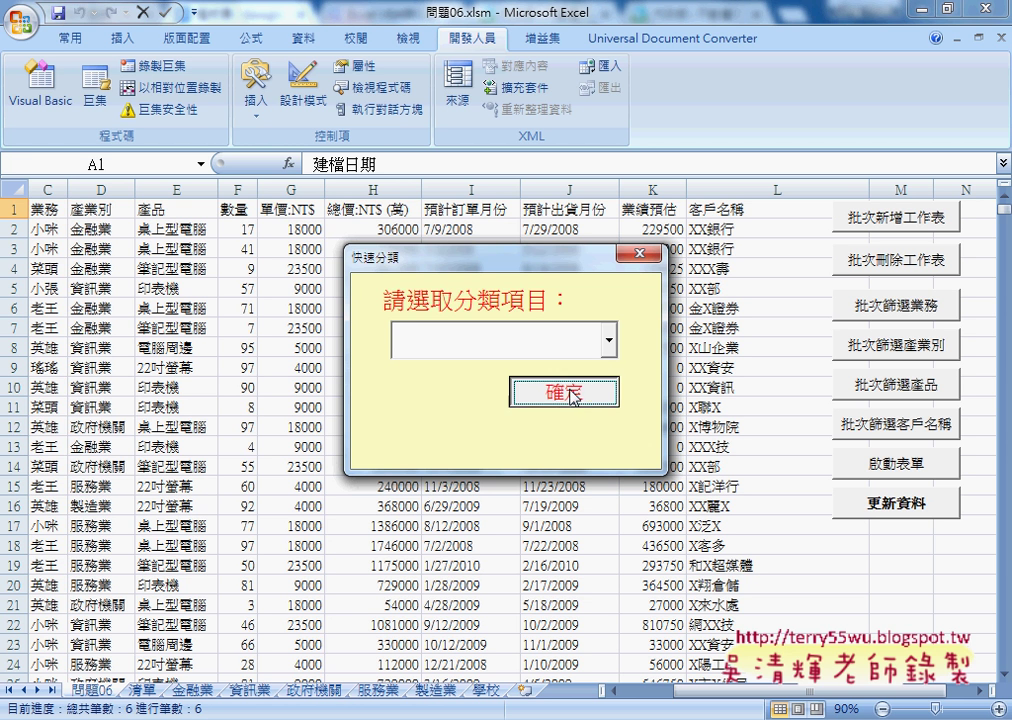